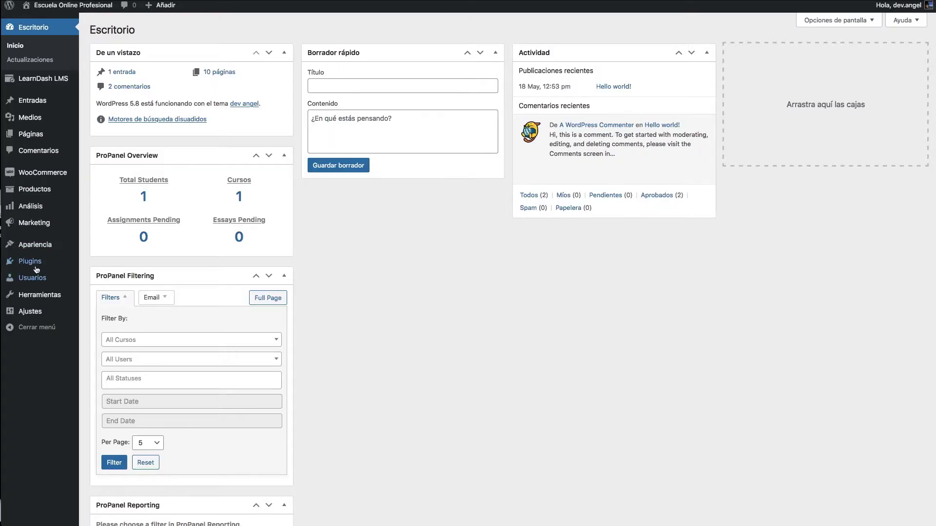
# - Go to the Plugins > Añadir nuevo page from the admin sidebar
pyautogui.moveTo(32, 263)
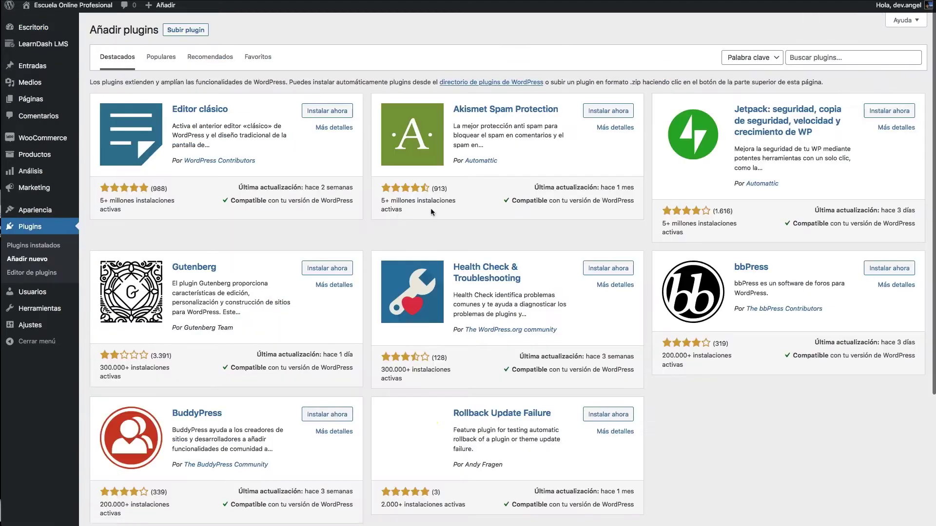
# - Search plugins for 'Notification' and install the BracketSpace Notification plugin
pyautogui.click(803, 64)
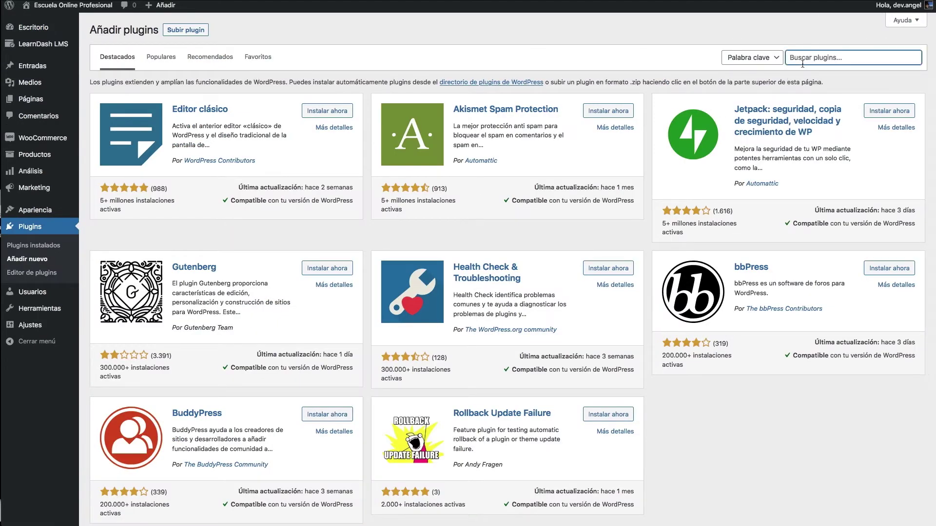
pyautogui.write('Notificatio')
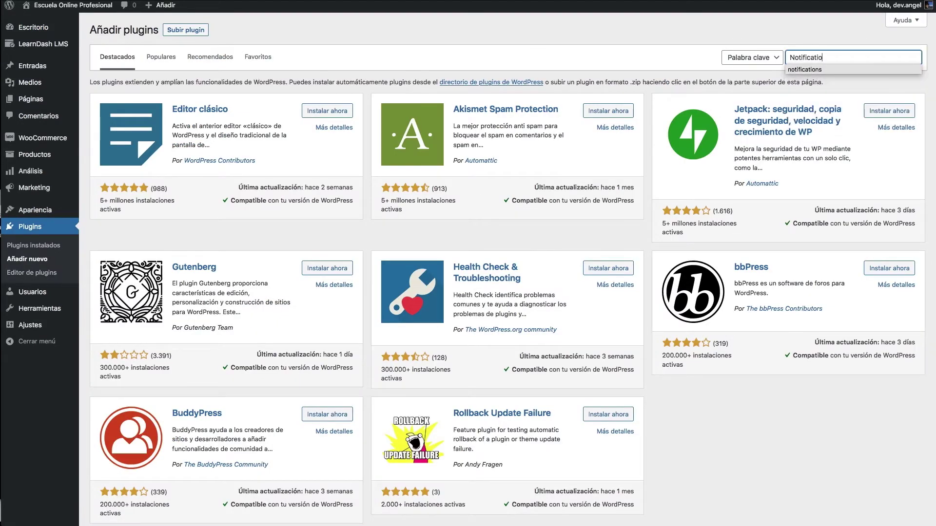
pyautogui.write('n')
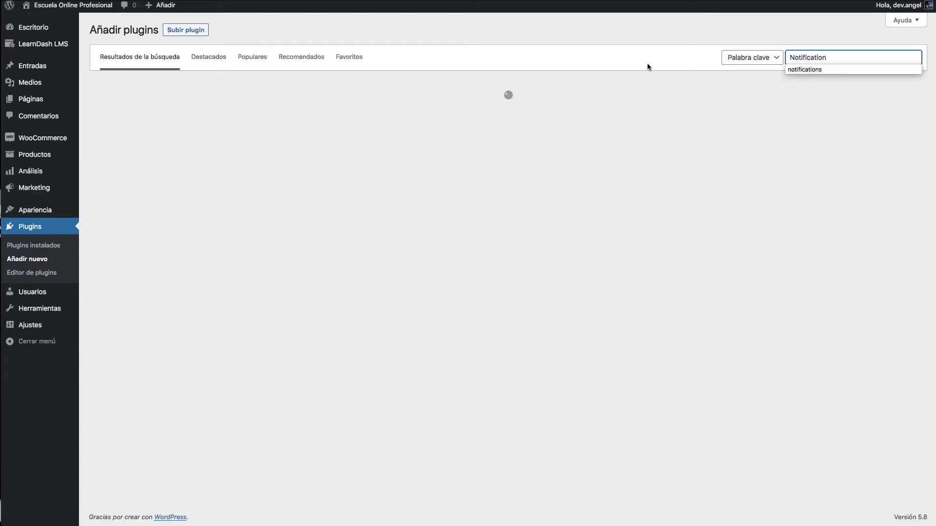
pyautogui.click(636, 61)
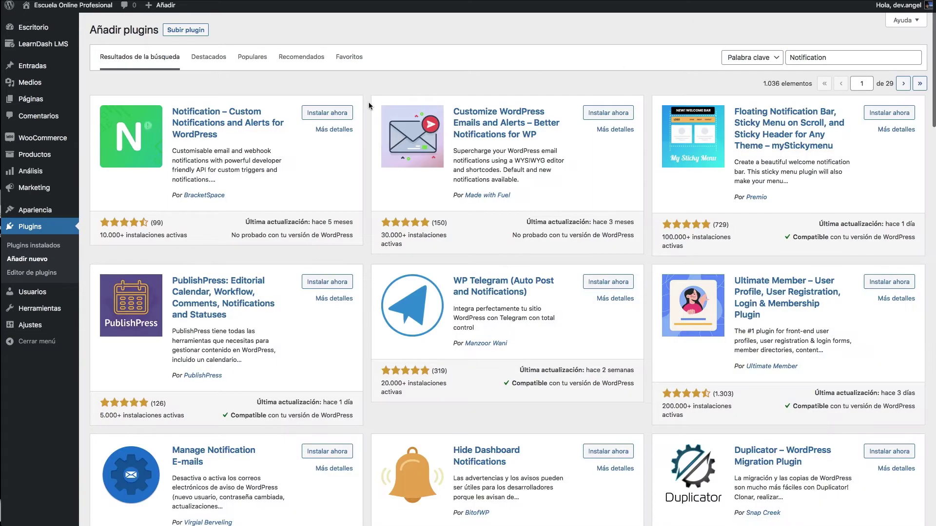
pyautogui.click(326, 114)
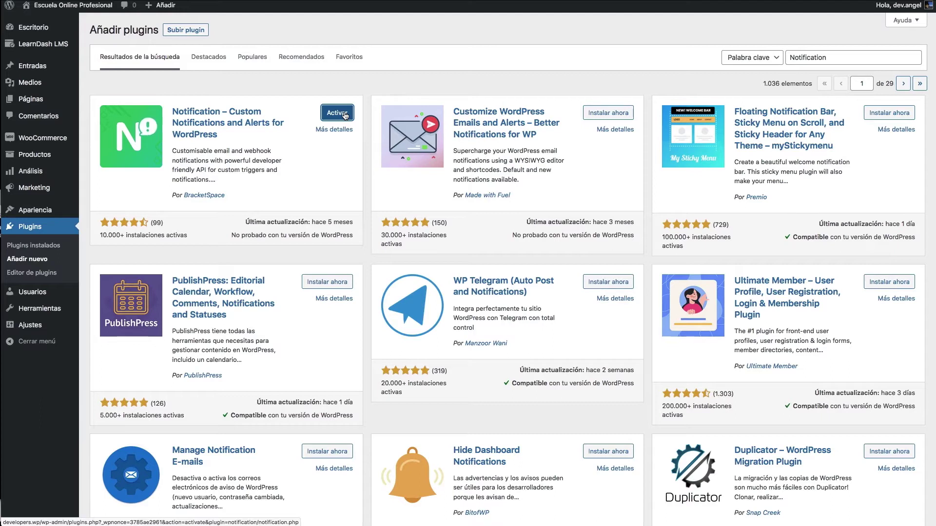
# - Activate the Notification plugin and check it in the Plugins instalados list
pyautogui.click(344, 114)
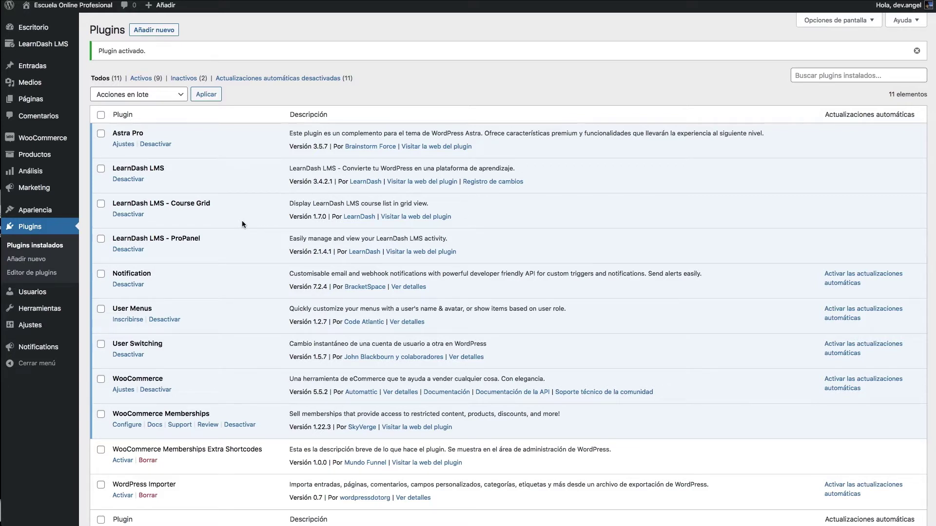
pyautogui.scroll(-3, 258, 204)
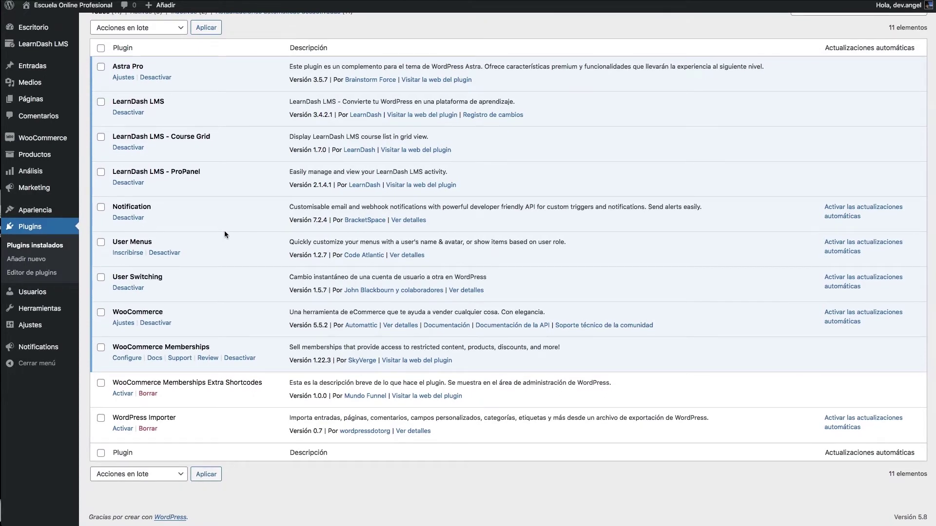
pyautogui.scroll(3, 224, 232)
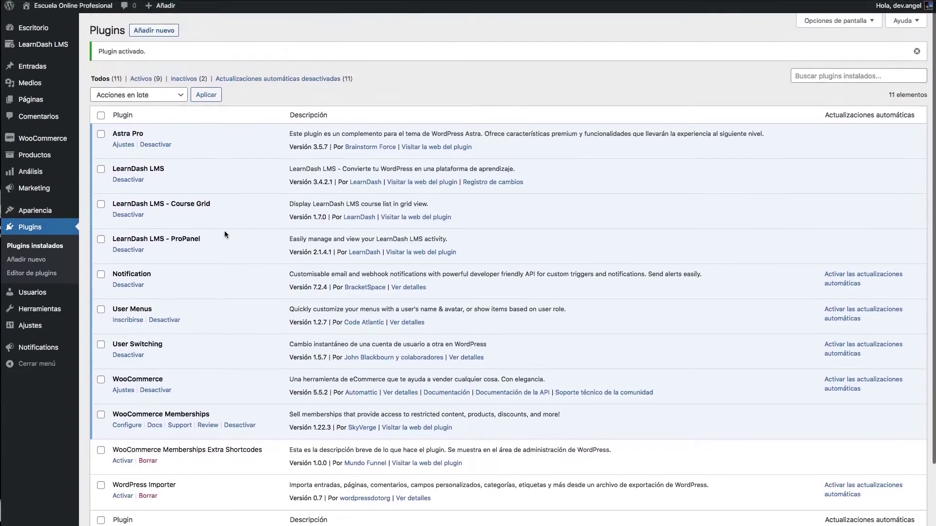
pyautogui.scroll(-3, 224, 232)
pyautogui.scroll(1, 224, 231)
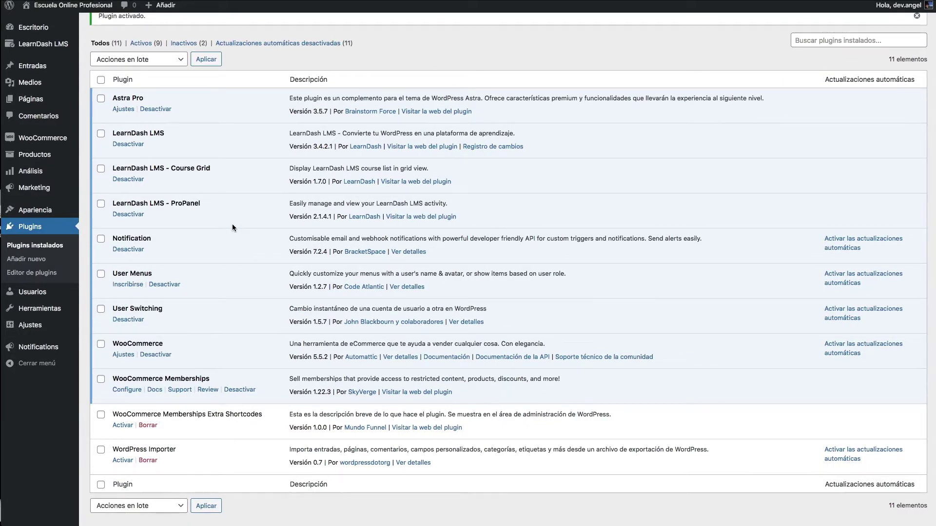
pyautogui.scroll(-1, 232, 226)
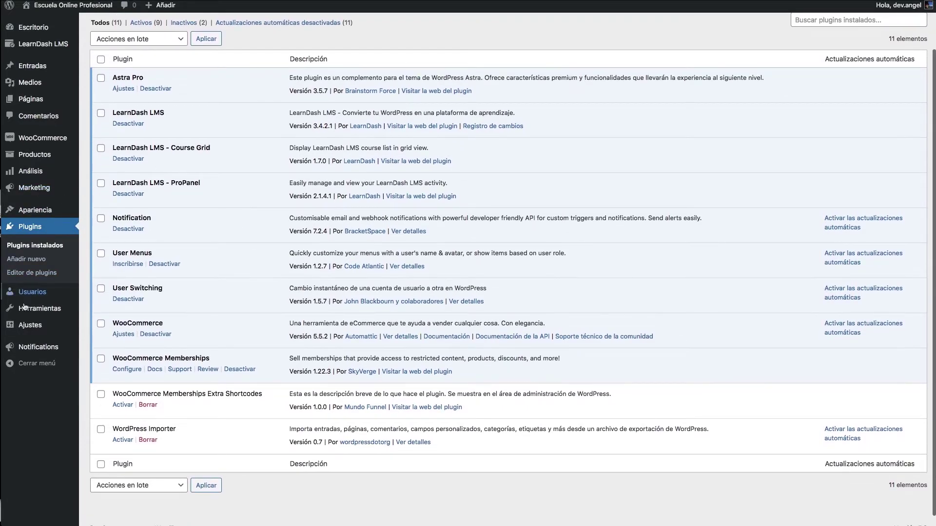
pyautogui.moveTo(17, 347)
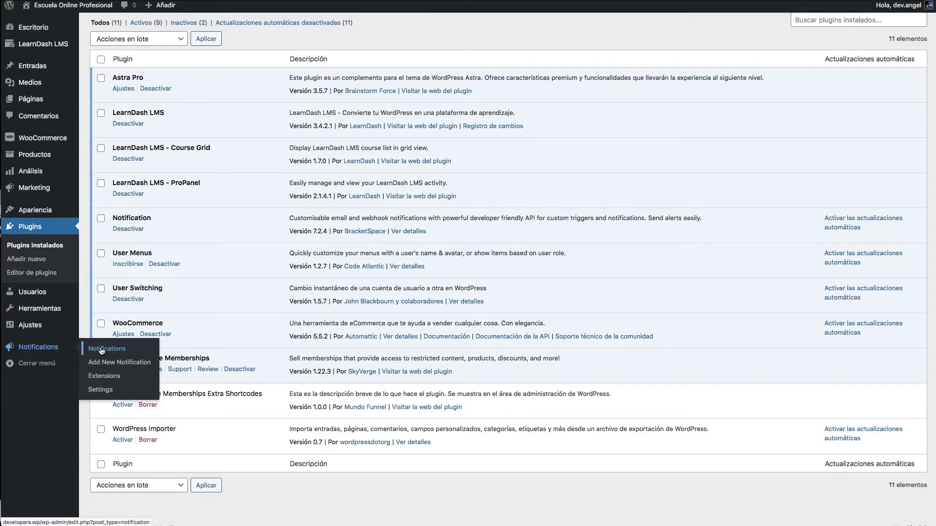
# - Open Notifications from the sidebar and skip the setup wizard without choosing any notifications
pyautogui.click(101, 349)
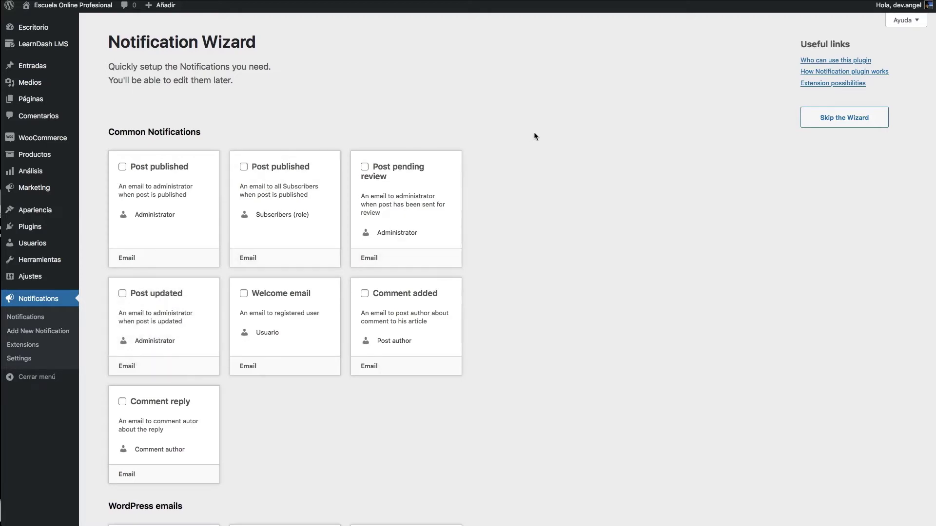
pyautogui.scroll(-2, 511, 179)
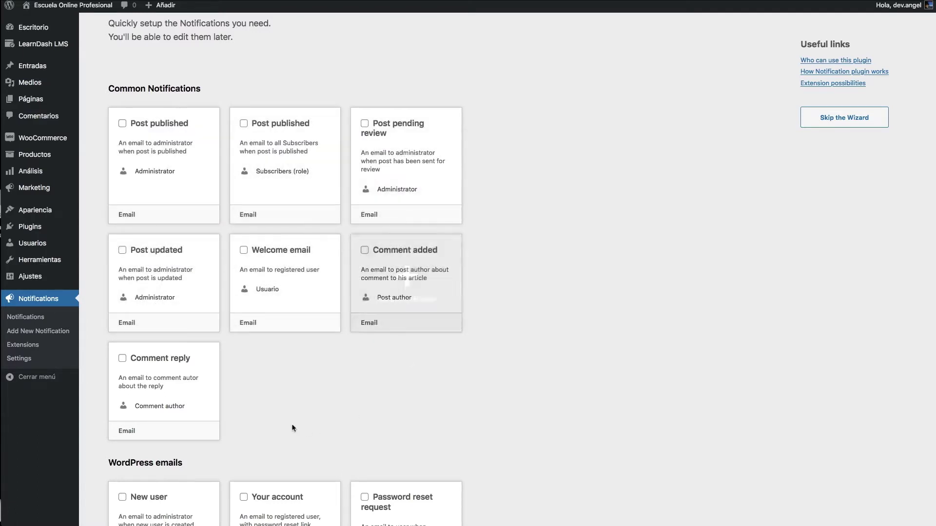
pyautogui.scroll(-2, 297, 405)
pyautogui.scroll(-3, 219, 314)
pyautogui.scroll(-2, 219, 315)
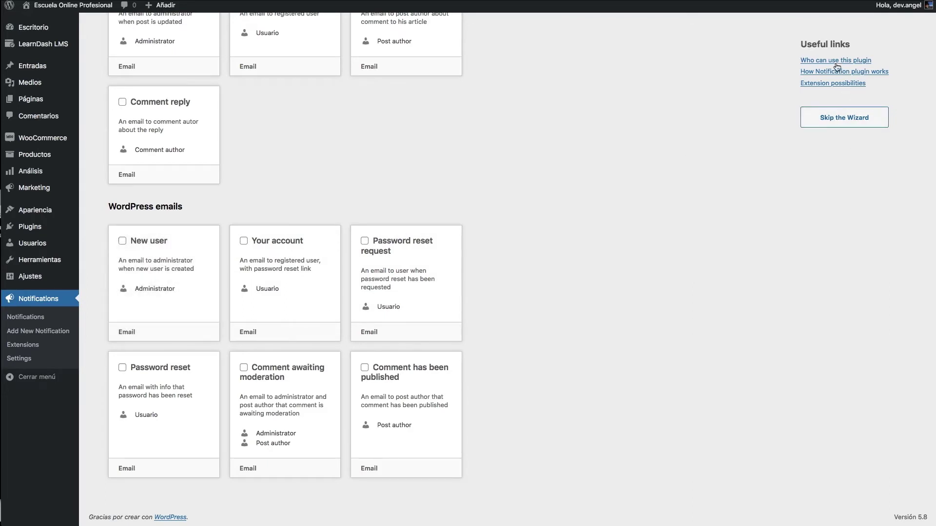
pyautogui.click(850, 123)
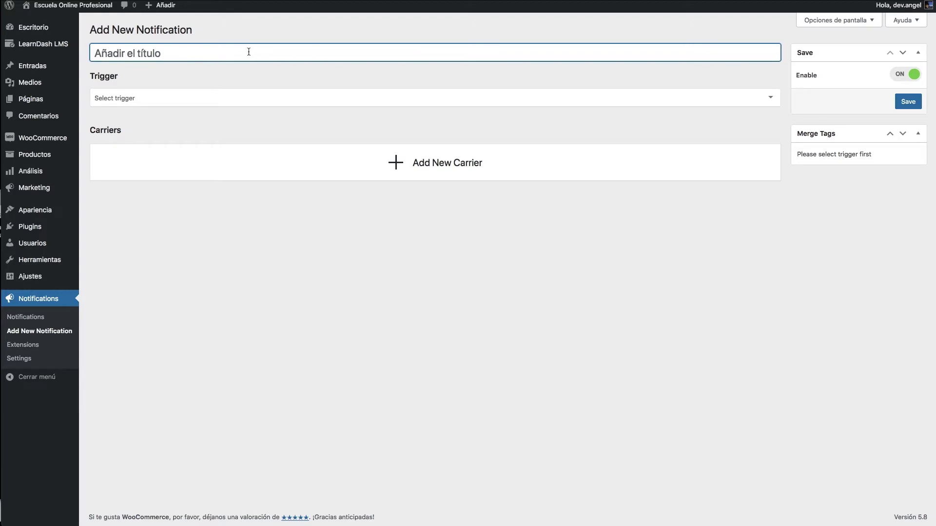
# - Enter 'Aviso' as the notification title and show the Select trigger list
pyautogui.write('Aviso')
pyautogui.click(166, 96)
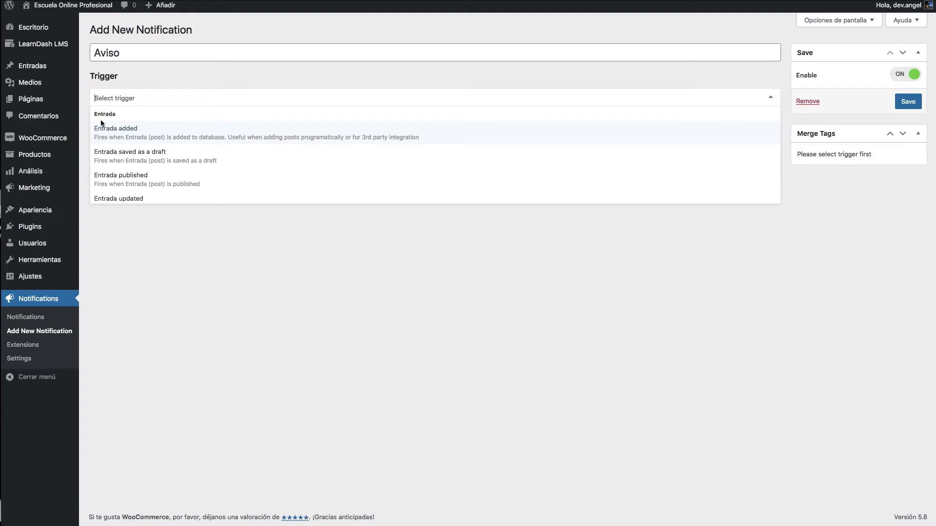
# - Scroll through every trigger in the Select trigger list, then close it unselected
pyautogui.scroll(-2, 163, 135)
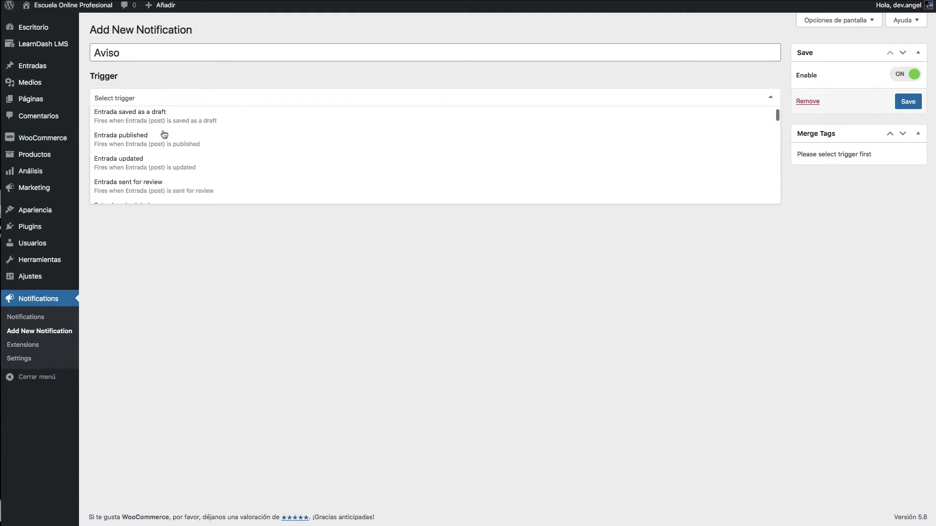
pyautogui.scroll(-2, 164, 134)
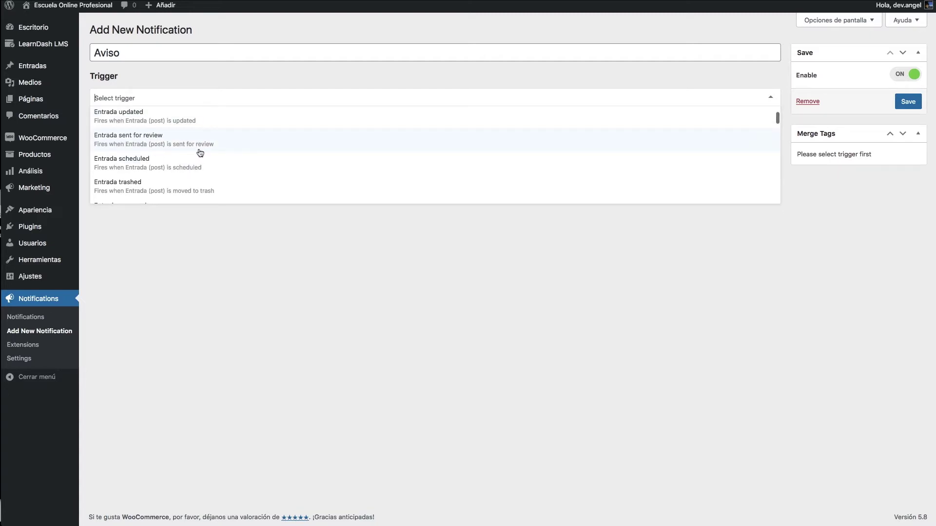
pyautogui.scroll(-1, 200, 148)
pyautogui.scroll(-2, 200, 147)
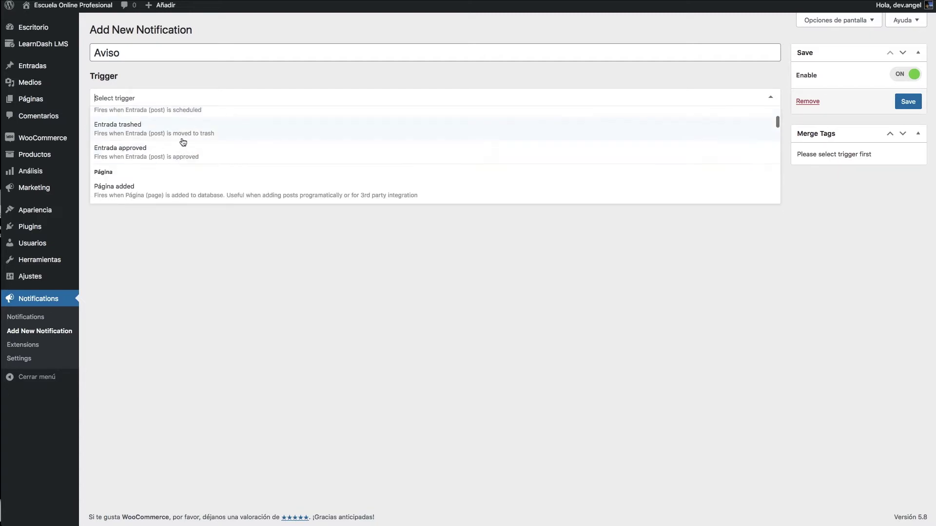
pyautogui.scroll(-5, 201, 155)
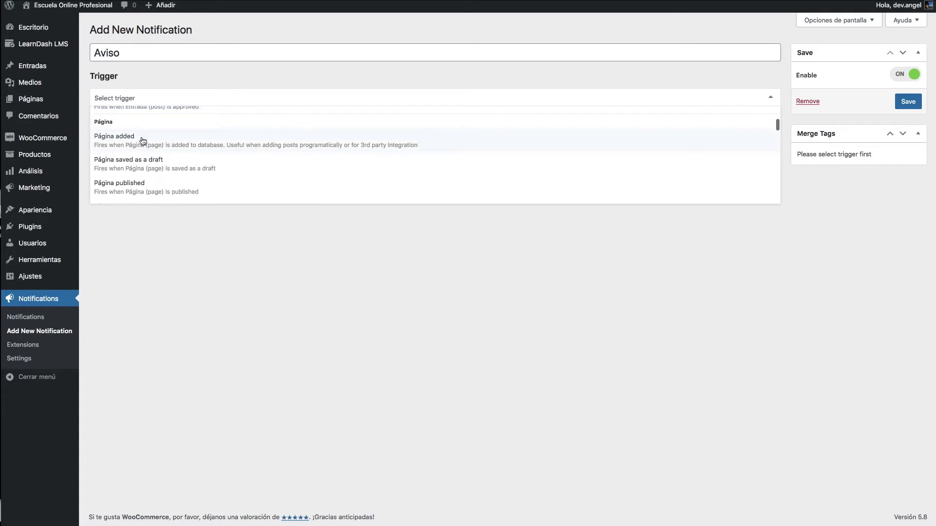
pyautogui.scroll(-3, 206, 140)
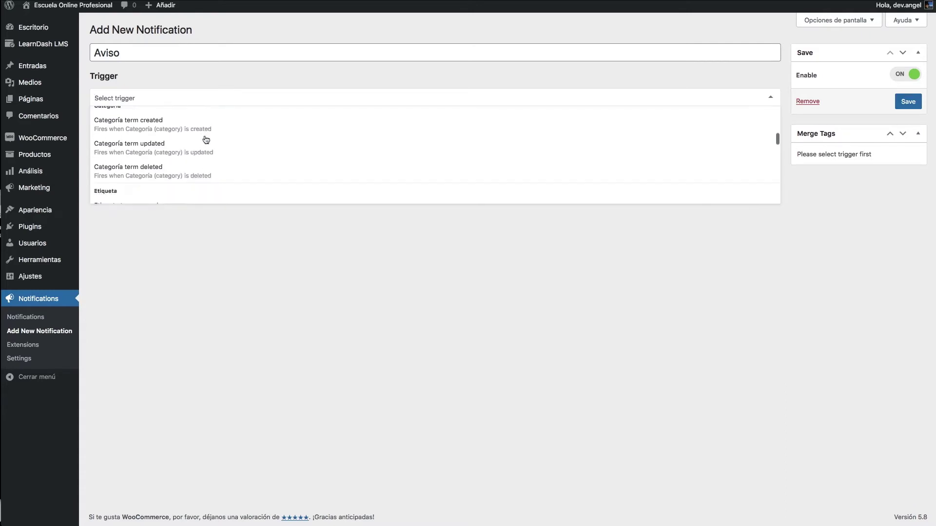
pyautogui.scroll(2, 205, 140)
pyautogui.scroll(-1, 165, 180)
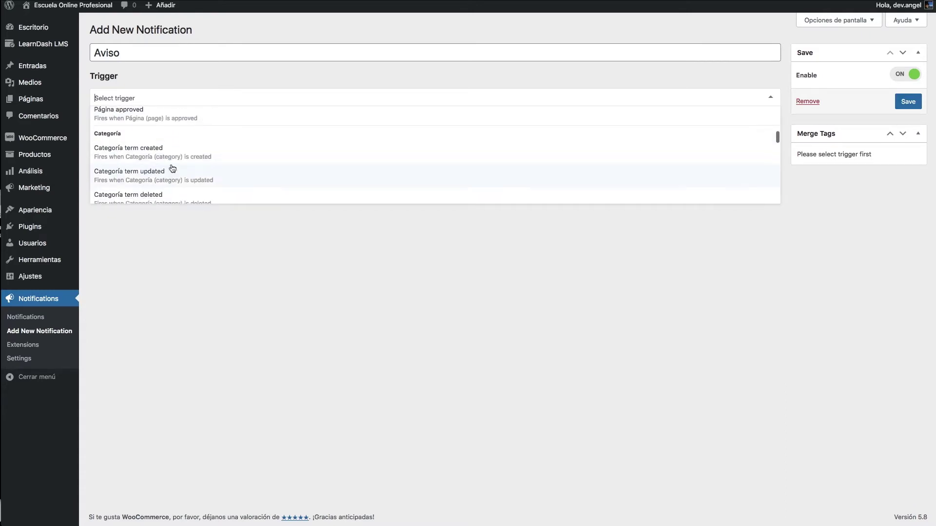
pyautogui.scroll(-2, 130, 160)
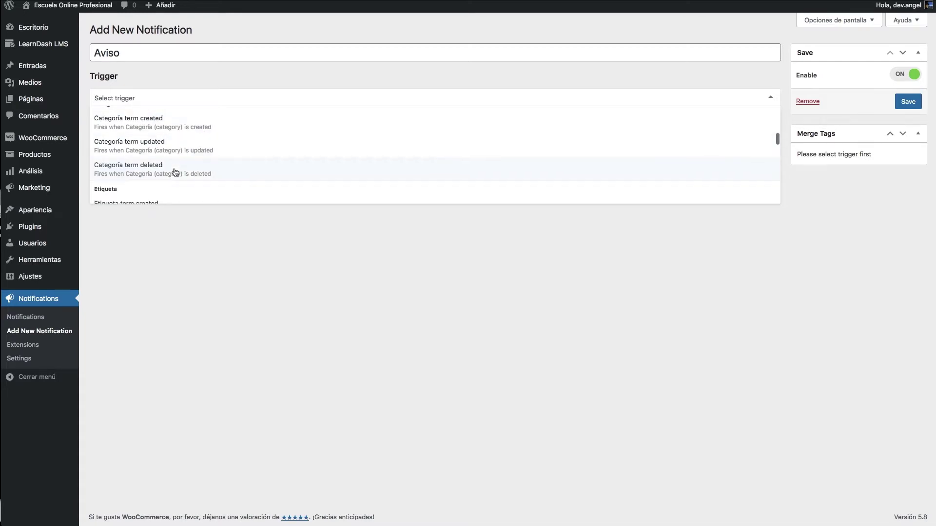
pyautogui.scroll(-3, 178, 174)
pyautogui.scroll(-2, 176, 173)
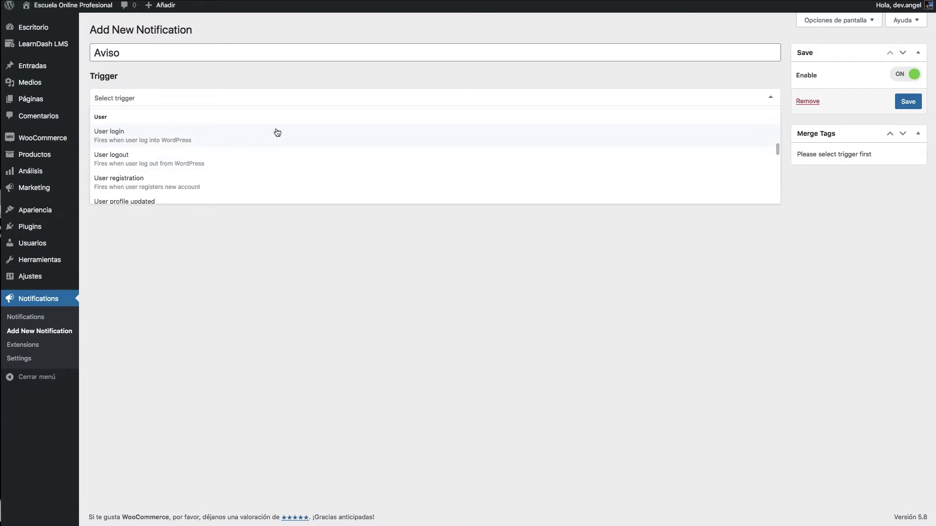
pyautogui.scroll(-1, 234, 146)
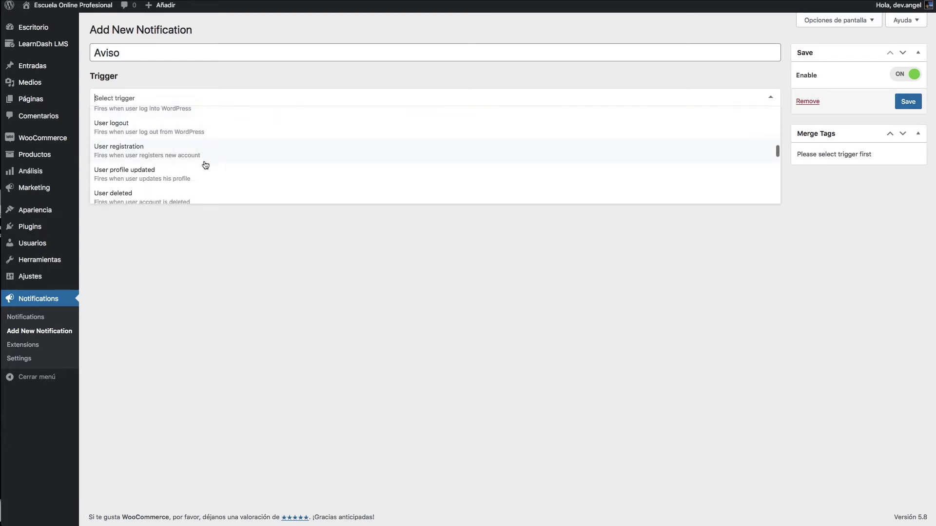
pyautogui.scroll(-2, 212, 156)
pyautogui.scroll(2, 211, 154)
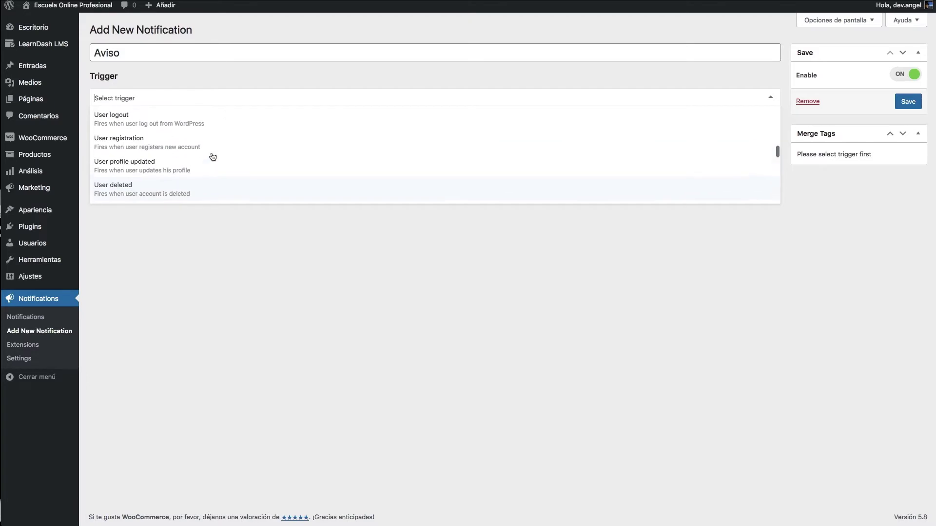
pyautogui.scroll(-2, 211, 154)
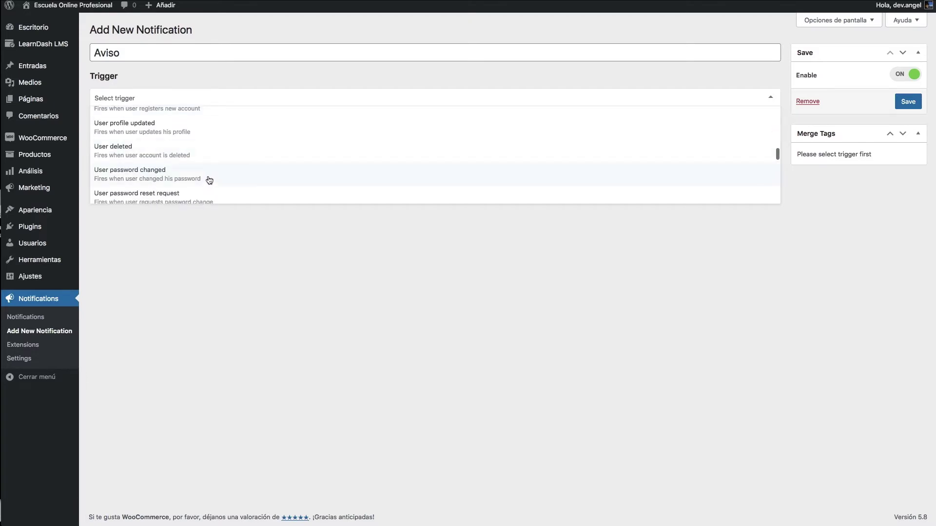
pyautogui.scroll(-1, 207, 180)
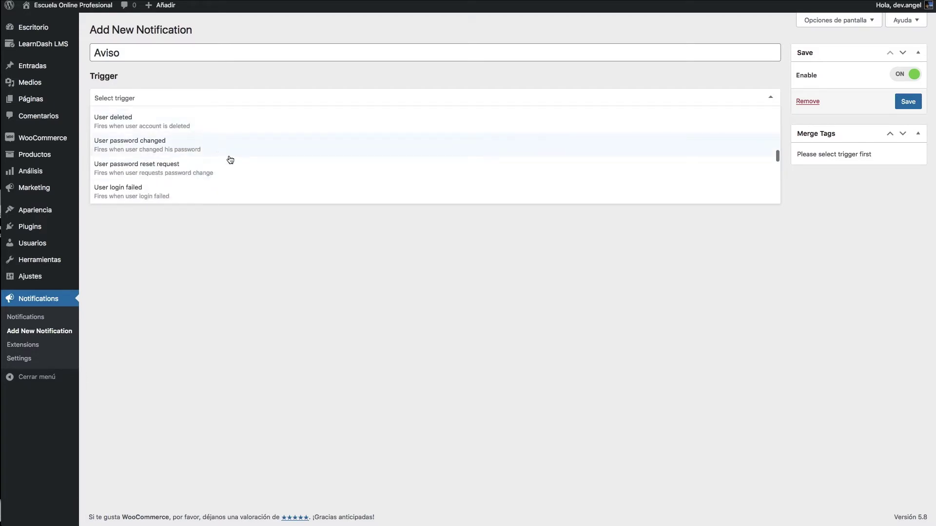
pyautogui.scroll(-4, 228, 154)
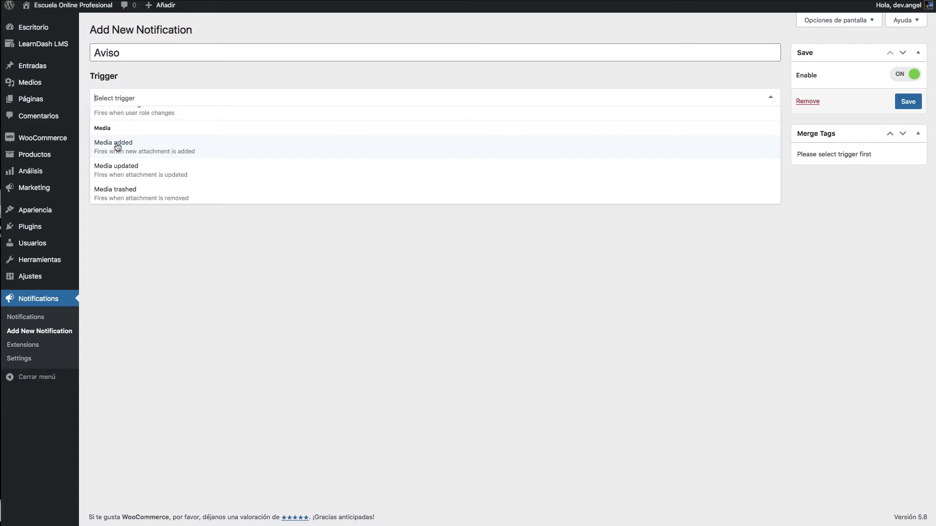
pyautogui.scroll(-2, 120, 148)
pyautogui.scroll(-1, 120, 148)
pyautogui.scroll(3, 120, 146)
pyautogui.scroll(-3, 122, 117)
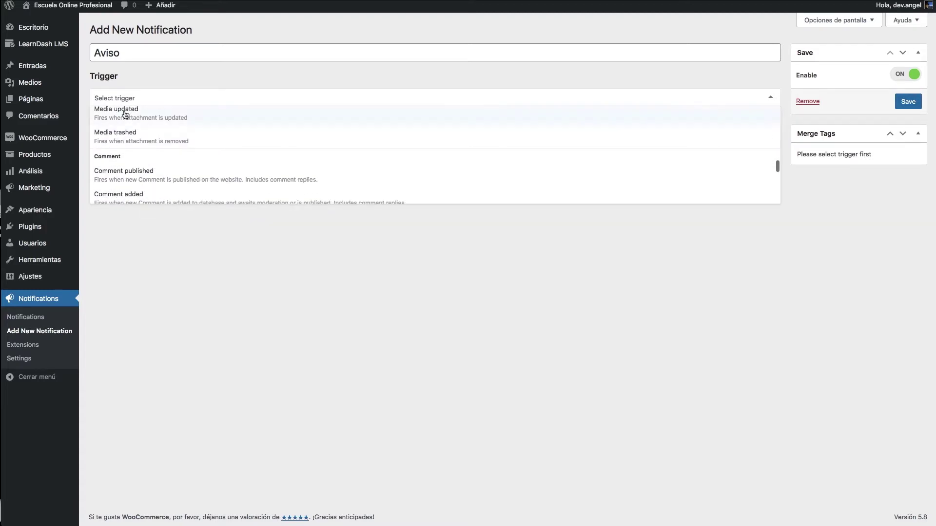
pyautogui.scroll(-10, 185, 168)
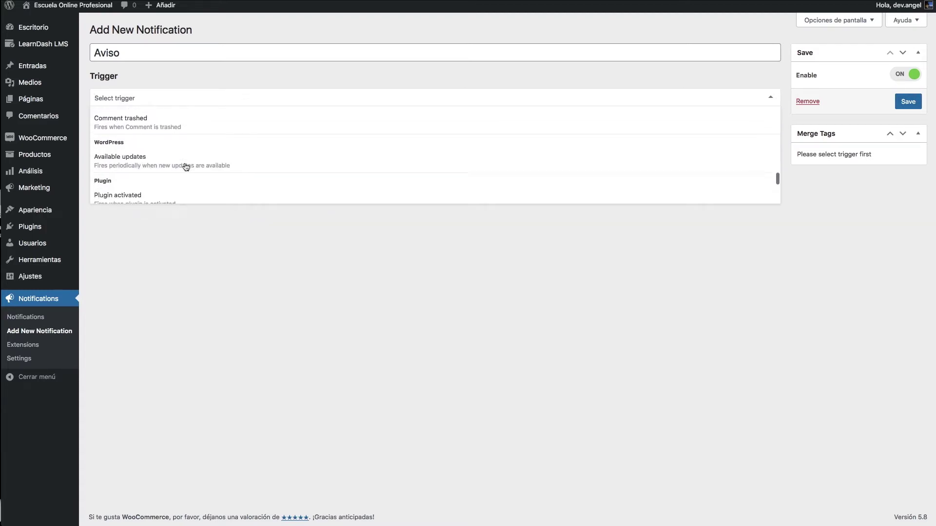
pyautogui.scroll(1, 185, 167)
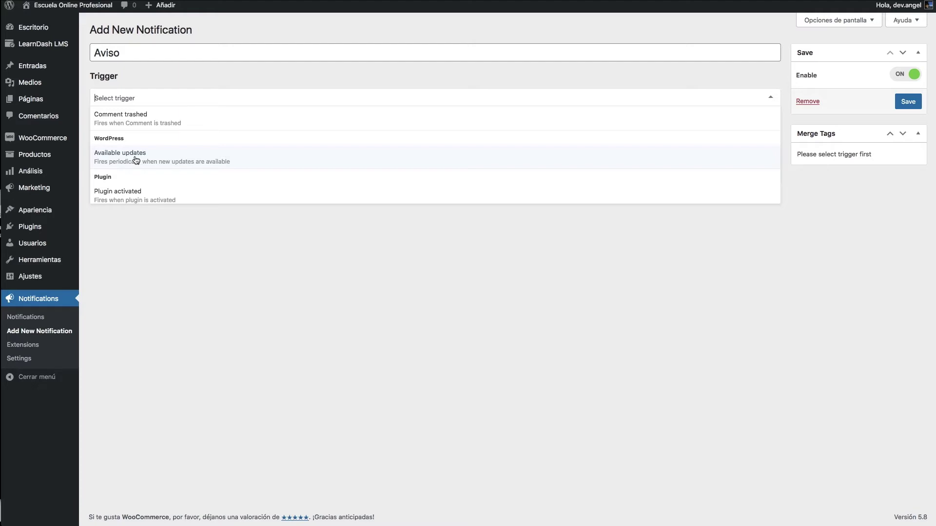
pyautogui.scroll(-5, 138, 160)
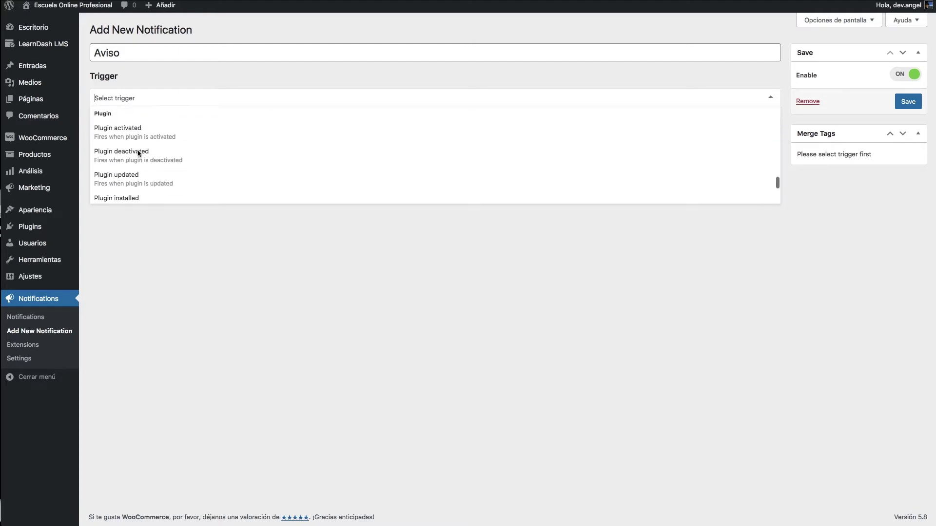
pyautogui.scroll(4, 139, 155)
pyautogui.scroll(-1, 166, 152)
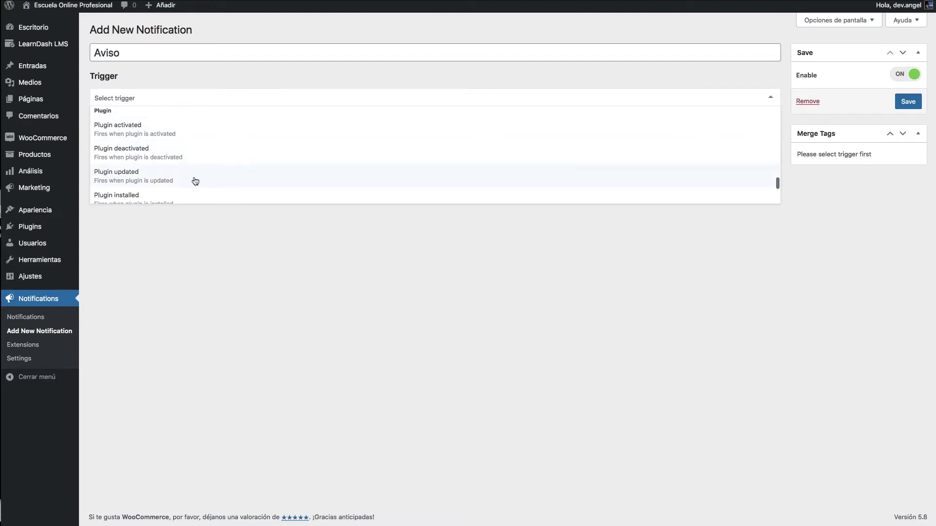
pyautogui.scroll(-3, 194, 182)
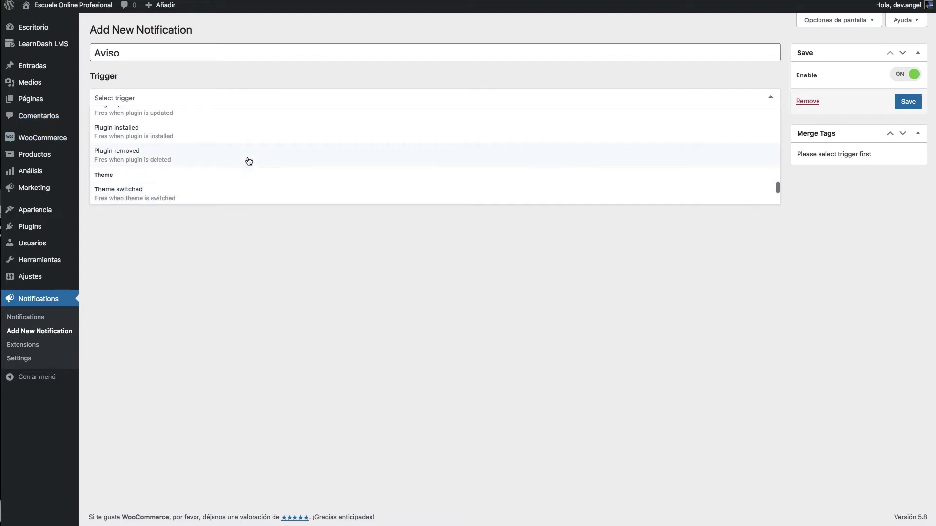
pyautogui.scroll(-3, 248, 161)
pyautogui.scroll(-4, 186, 168)
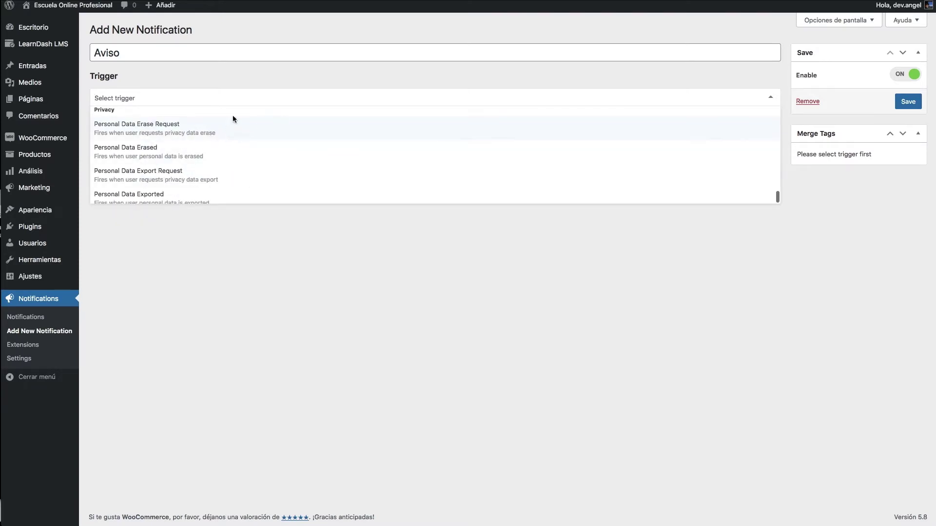
pyautogui.scroll(15, 143, 136)
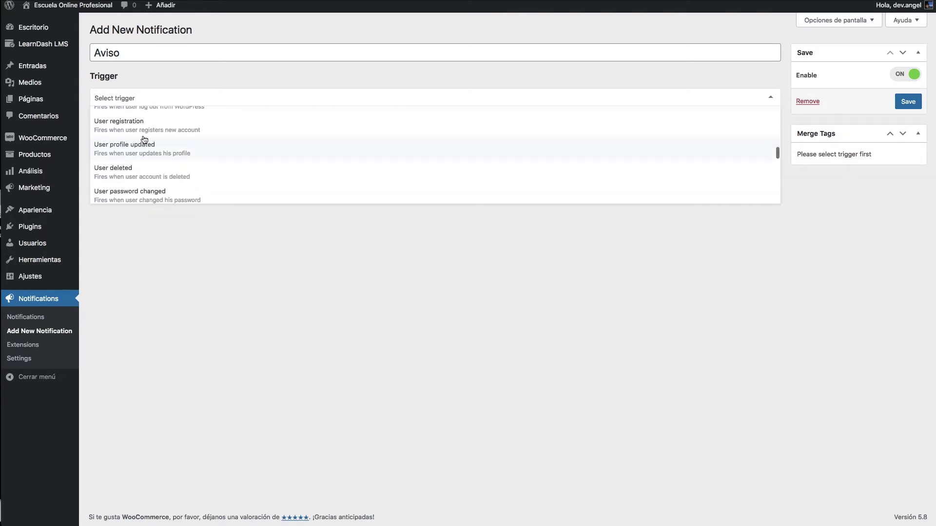
pyautogui.click(241, 73)
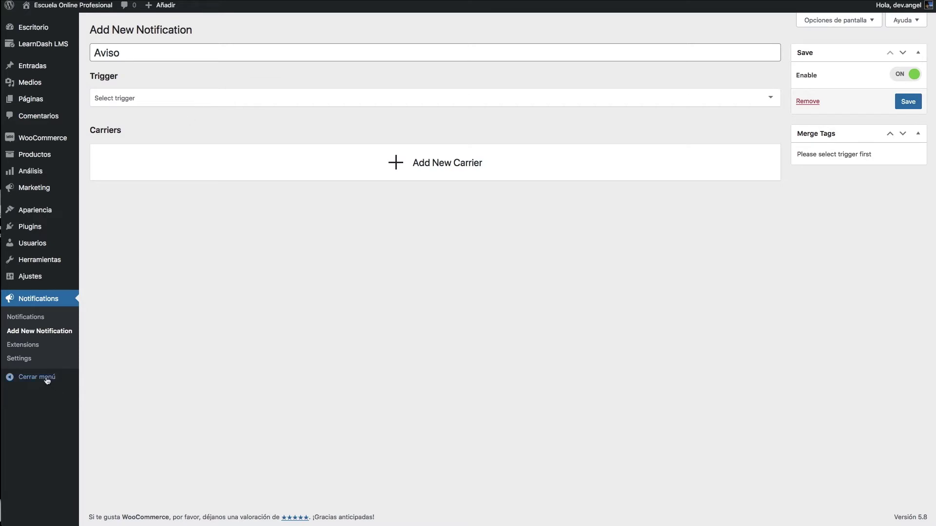
# - Open the Notification Settings page in a new tab and show its Triggers section
pyautogui.rightClick(18, 361)
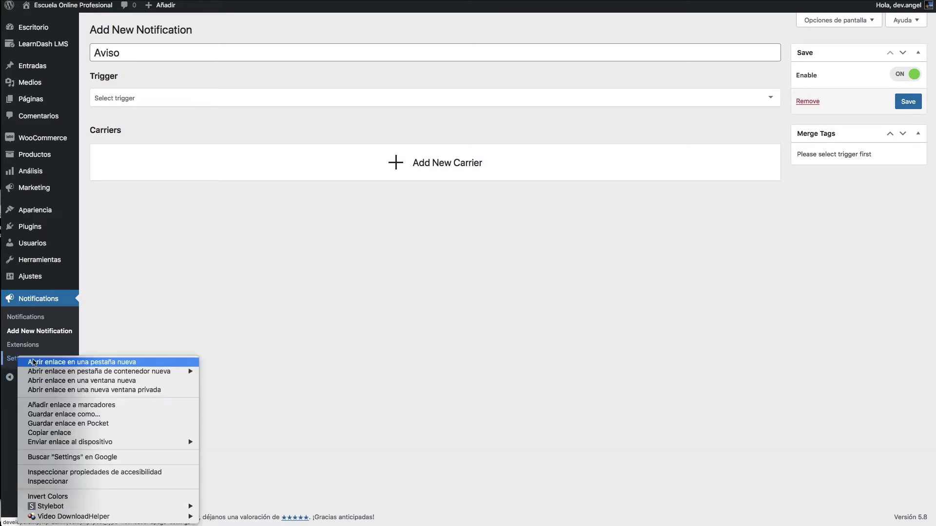
pyautogui.click(25, 362)
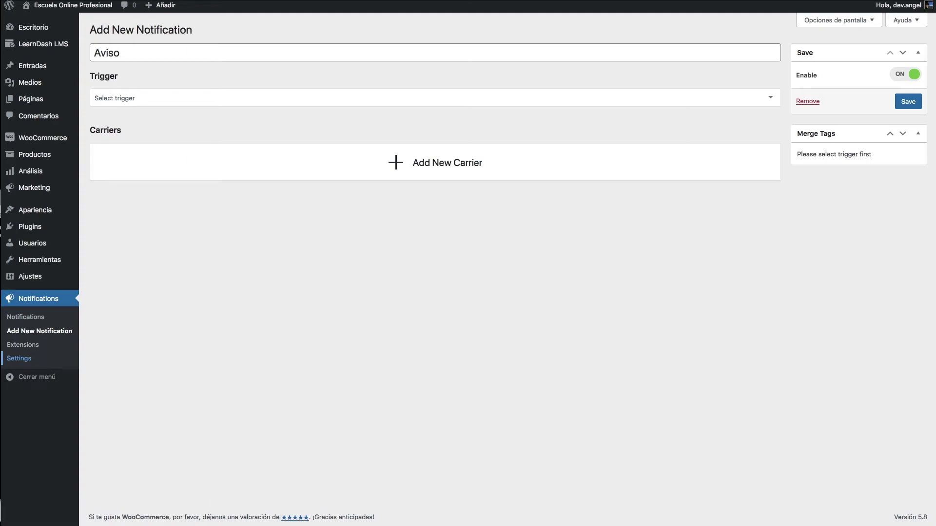
pyautogui.hotkey('ctrl', 'Tab')
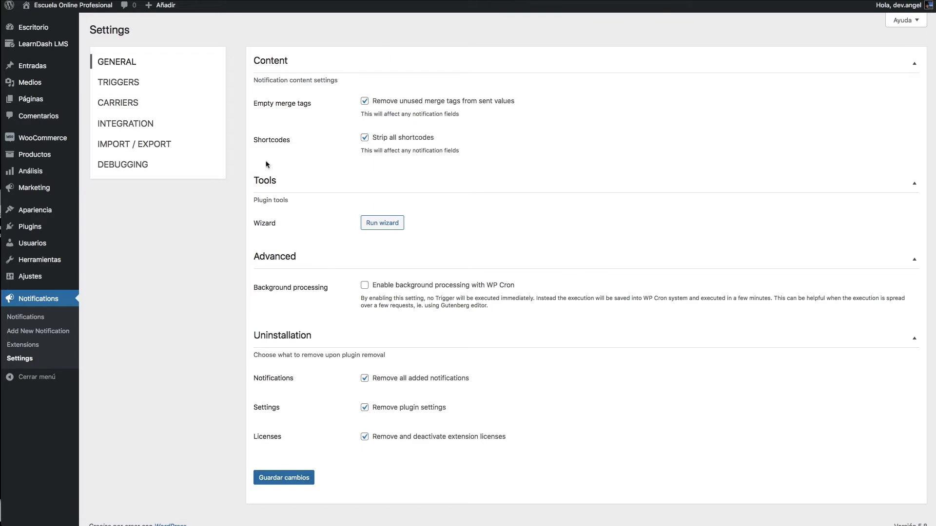
pyautogui.click(131, 83)
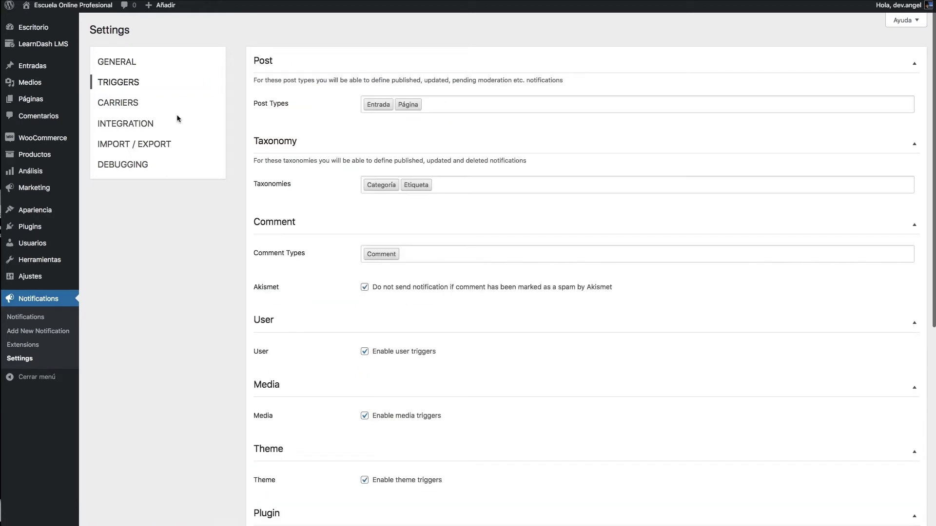
pyautogui.scroll(-8, 297, 98)
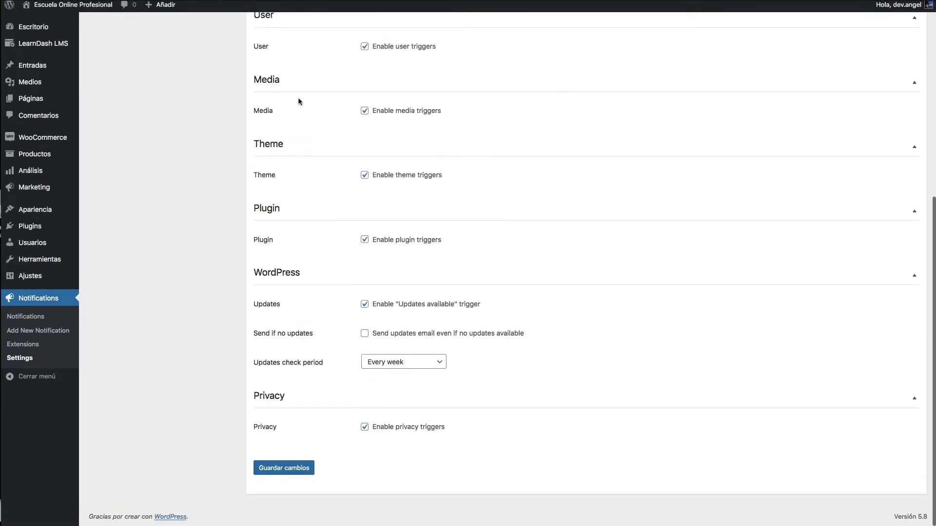
pyautogui.scroll(10, 297, 98)
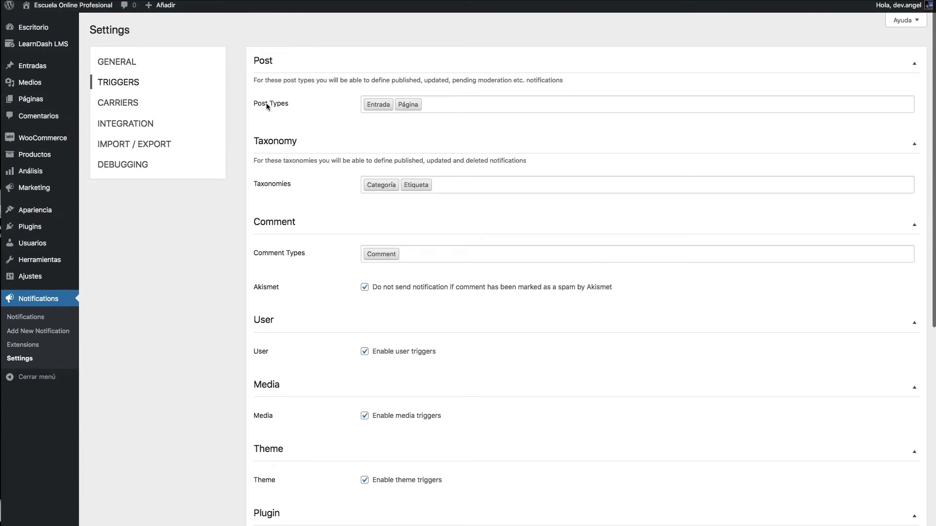
# - Add Curso to the trigger Post Types alongside Entrada and Página
pyautogui.click(443, 97)
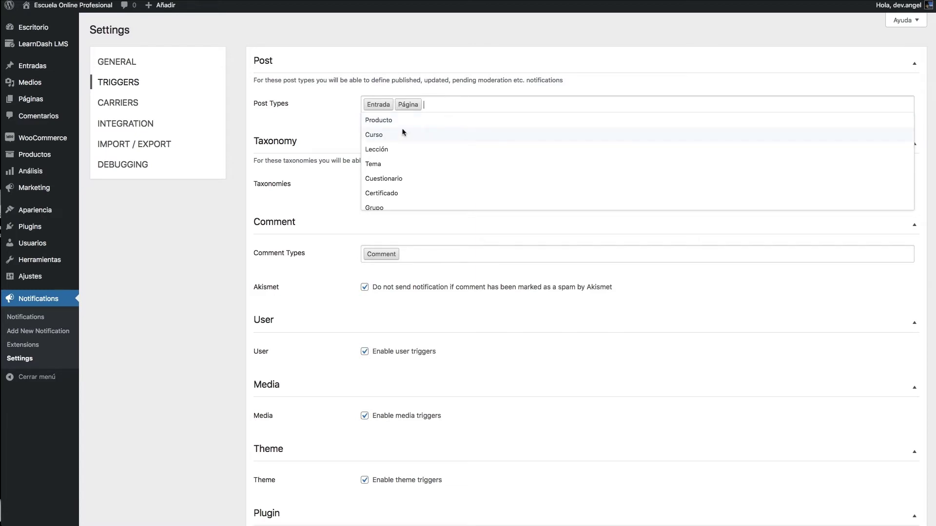
pyautogui.moveTo(44, 46)
pyautogui.scroll(-5, 407, 134)
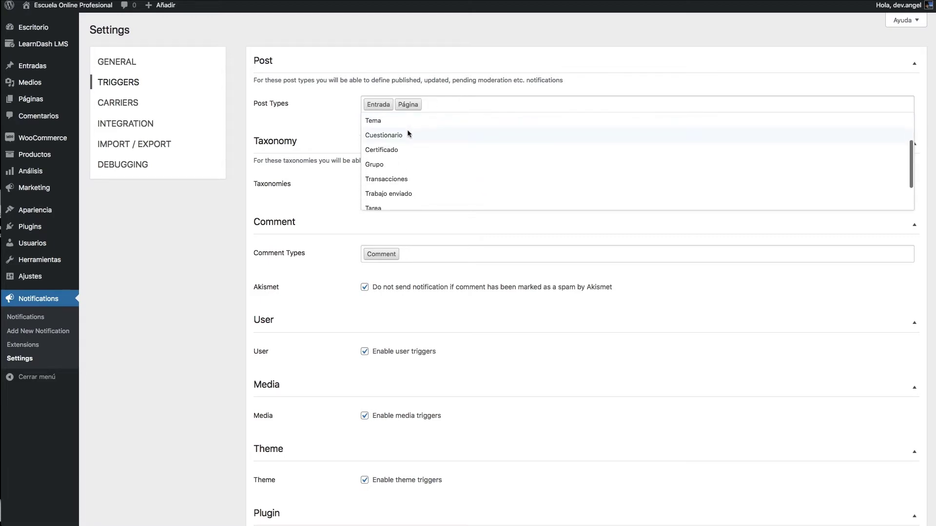
pyautogui.scroll(-1, 487, 165)
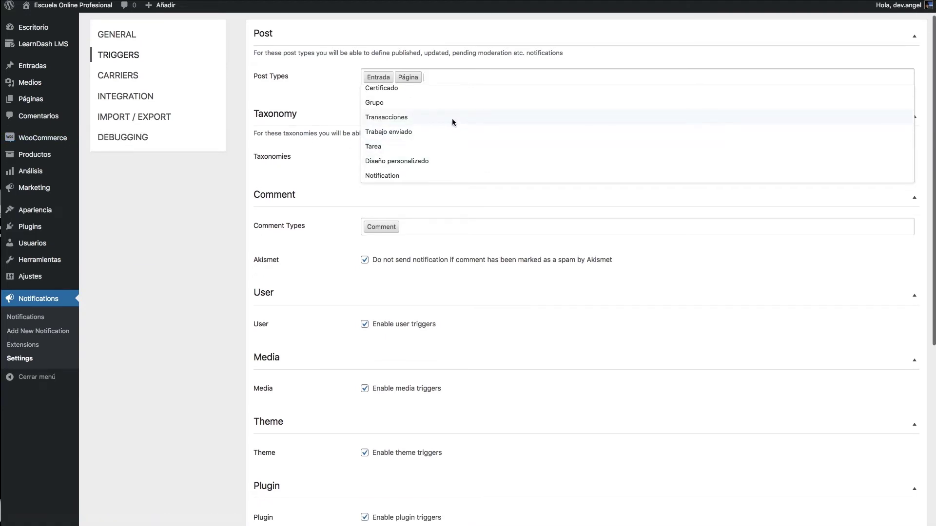
pyautogui.scroll(2, 452, 119)
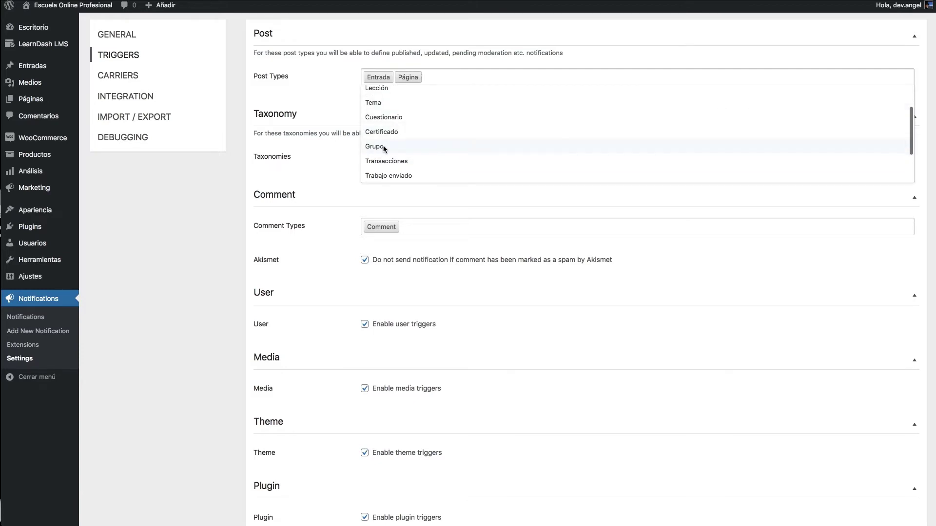
pyautogui.scroll(2, 384, 149)
pyautogui.click(383, 111)
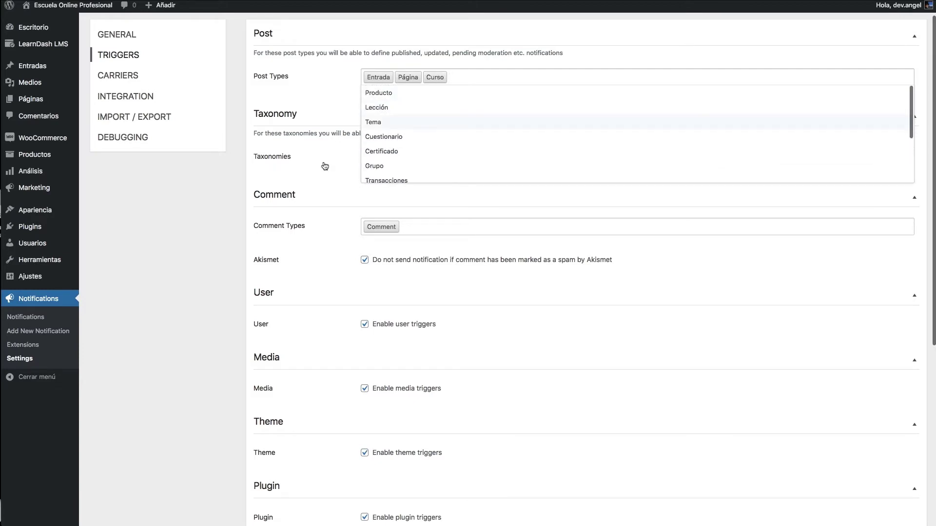
pyautogui.click(226, 223)
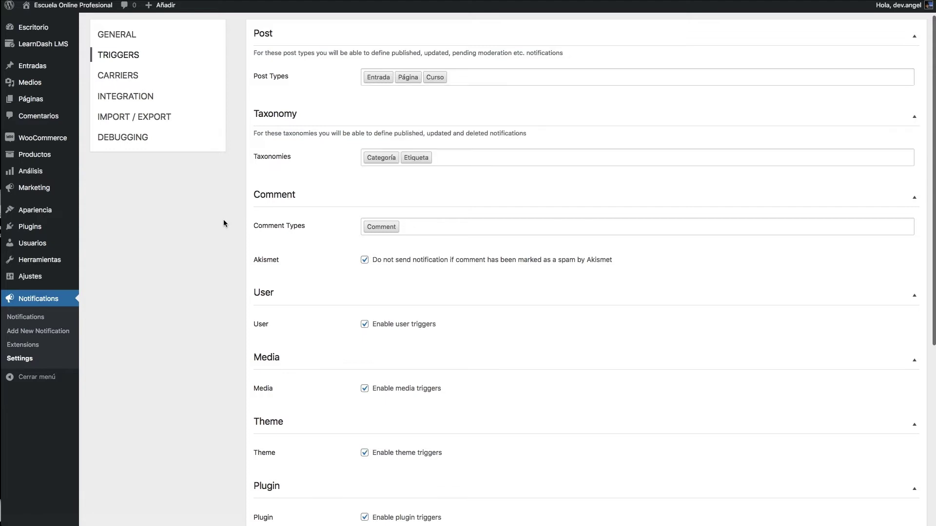
pyautogui.click(457, 156)
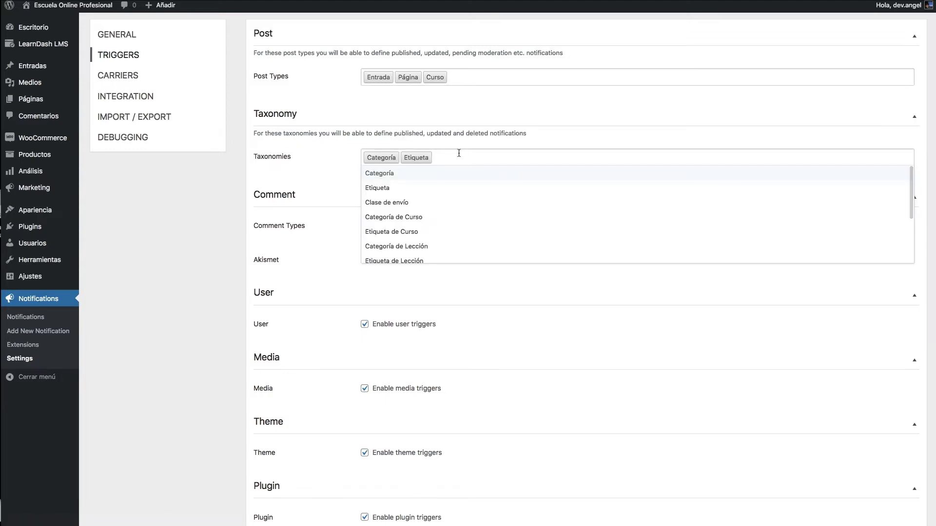
pyautogui.scroll(-1, 470, 186)
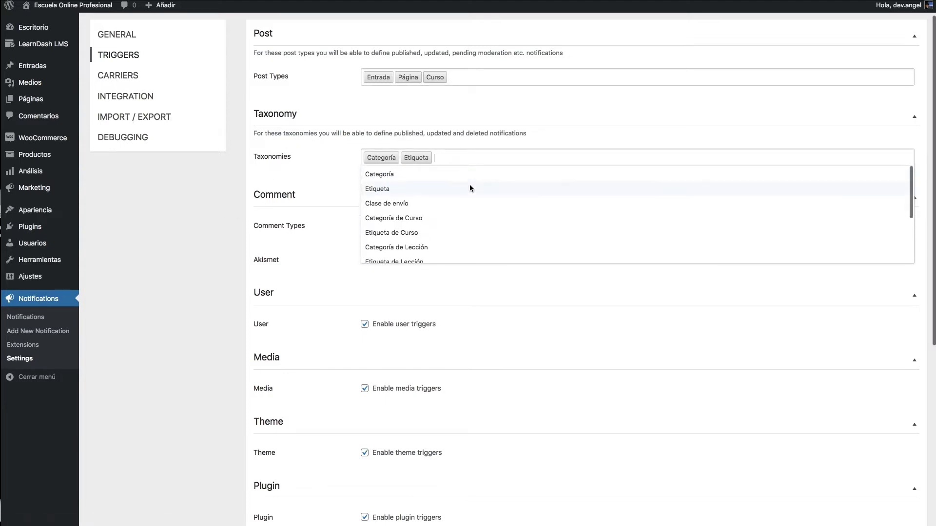
pyautogui.scroll(-4, 446, 194)
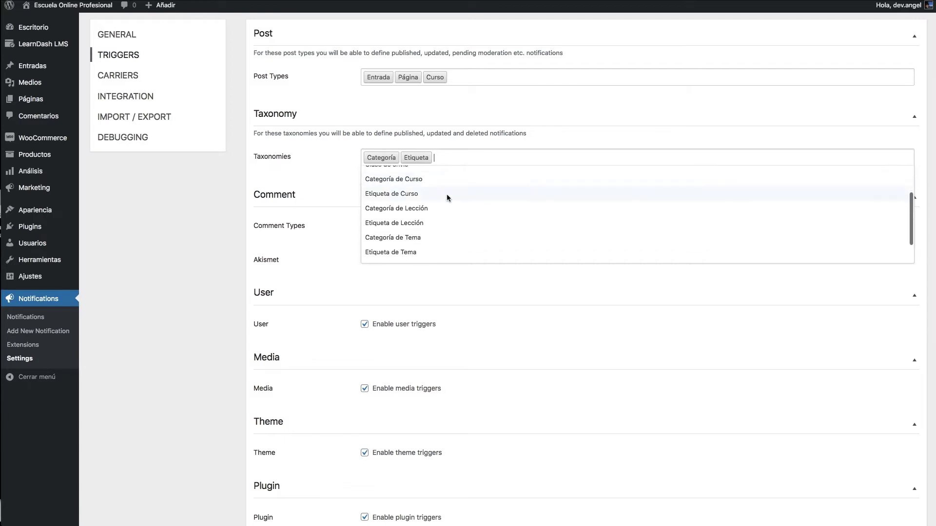
pyautogui.scroll(-1, 446, 193)
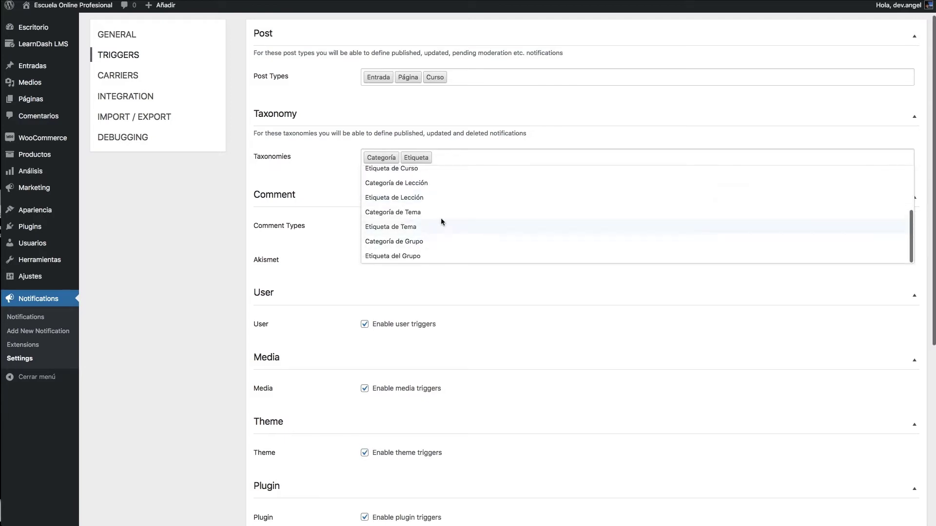
pyautogui.scroll(1, 423, 190)
pyautogui.scroll(1, 425, 194)
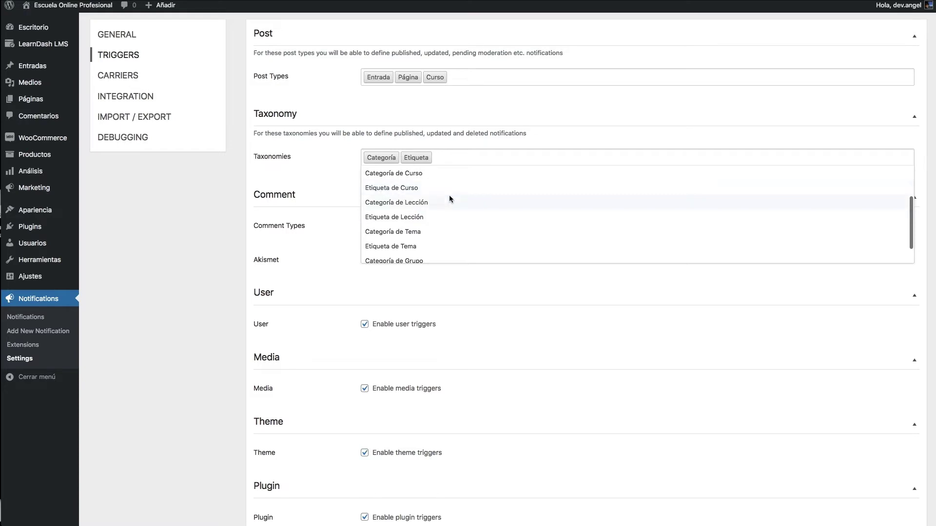
pyautogui.scroll(-2, 452, 198)
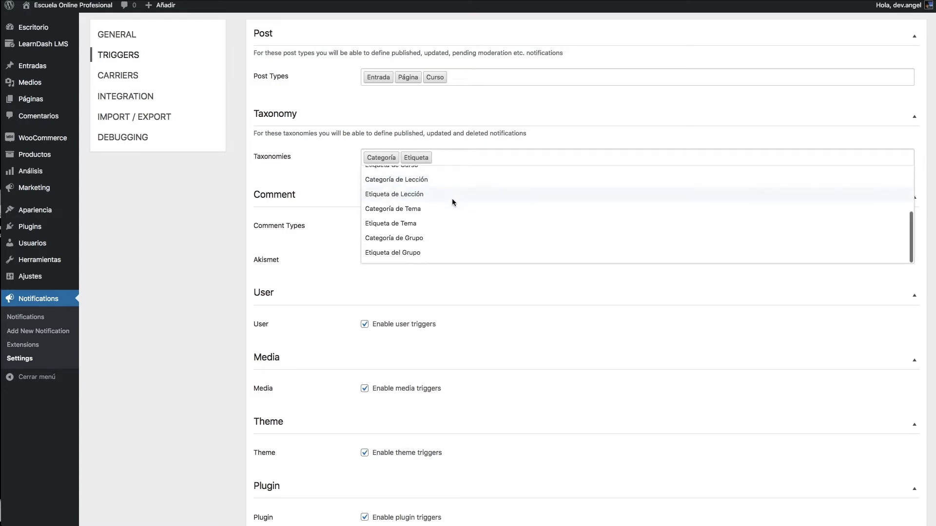
pyautogui.click(189, 259)
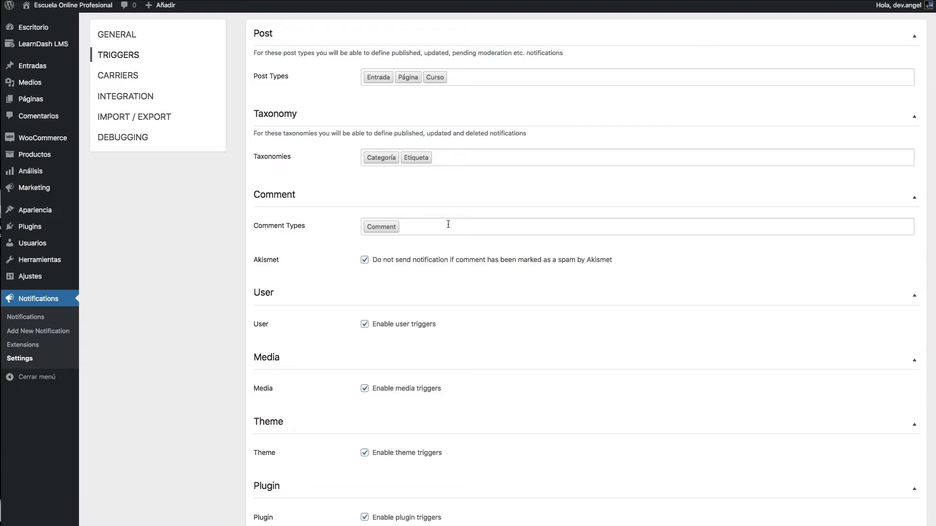
# - Add User membership note and Order note to the Comment Types beside Comment
pyautogui.click(449, 225)
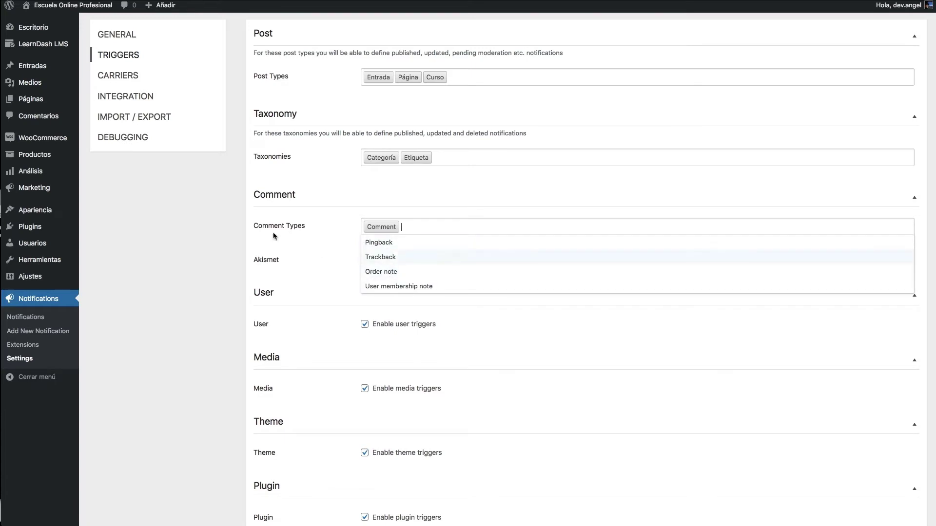
pyautogui.moveTo(109, 148)
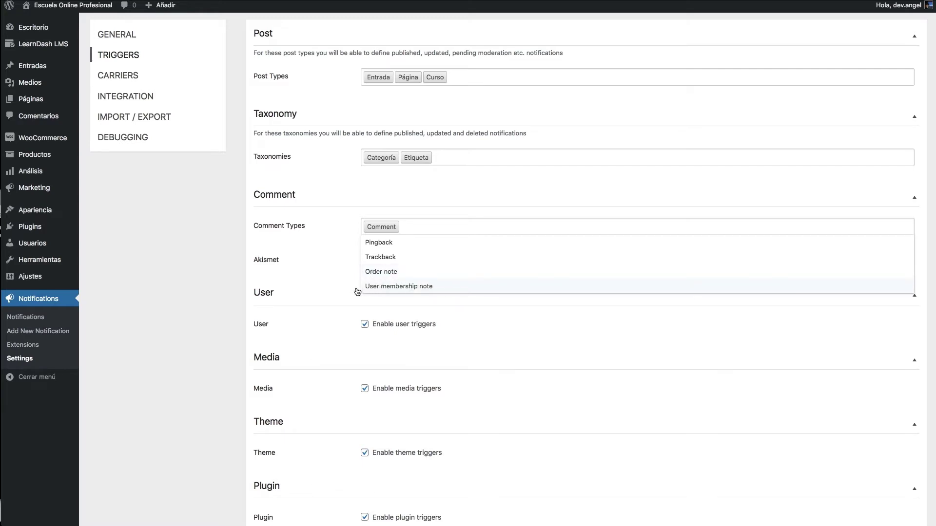
pyautogui.click(391, 288)
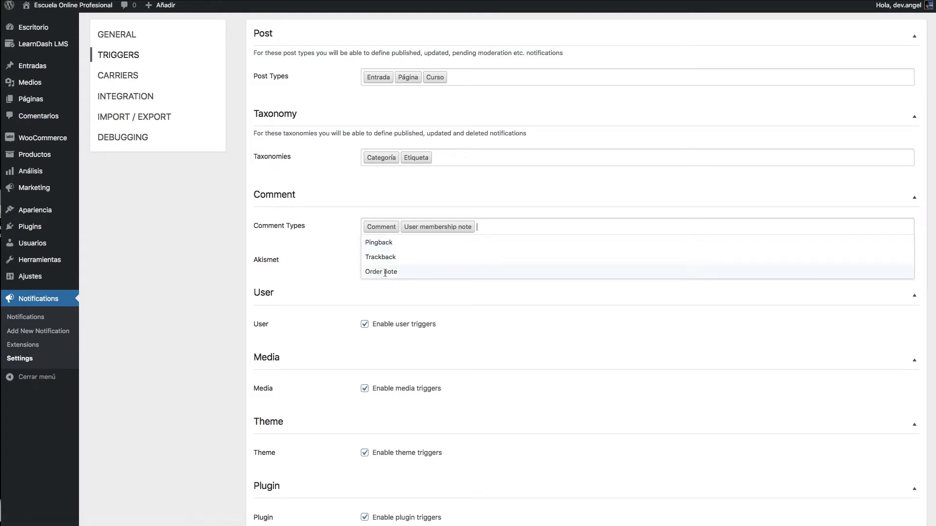
pyautogui.click(385, 272)
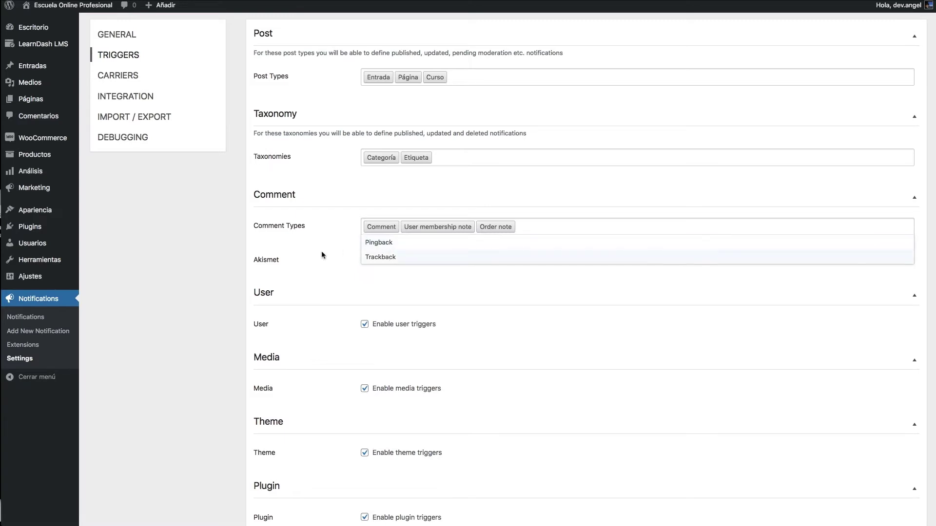
pyautogui.click(297, 244)
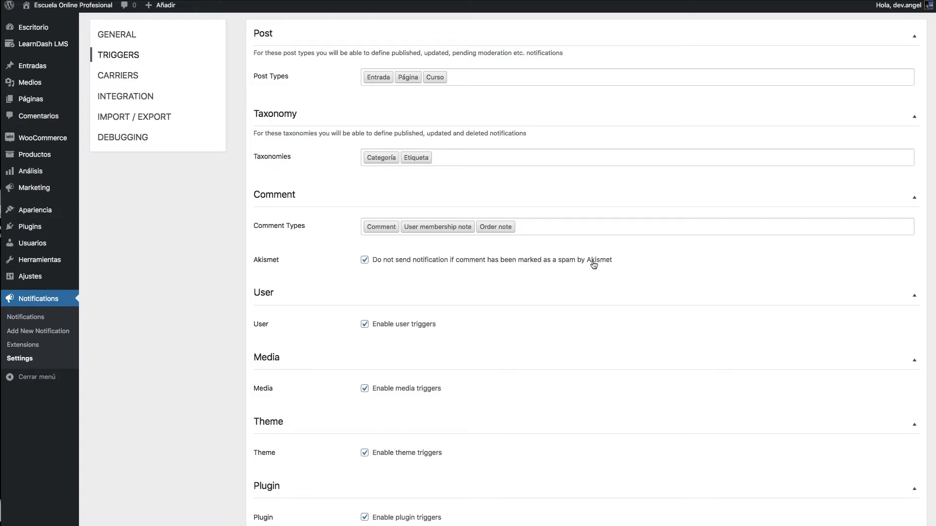
pyautogui.scroll(-5, 594, 265)
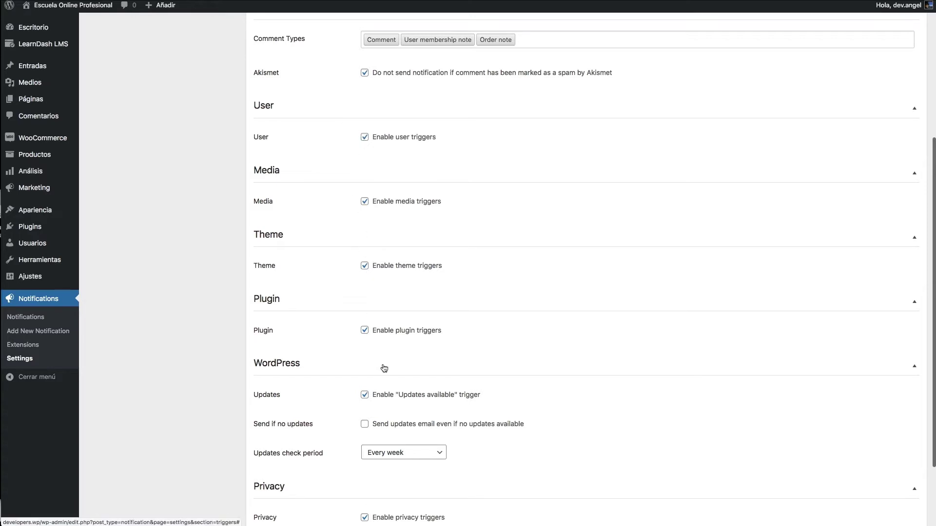
# - Scroll down to the user, media, theme and plugin triggers with weekly update checks
pyautogui.scroll(-2, 380, 366)
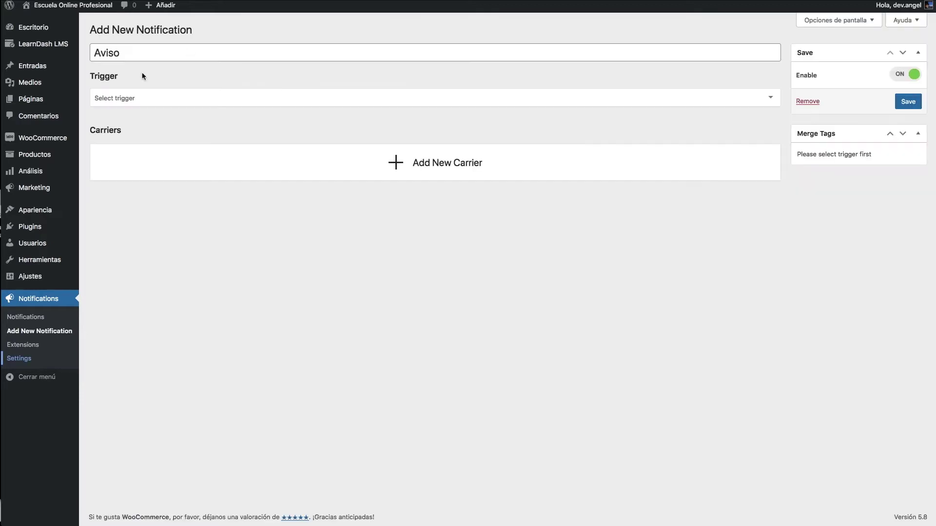
# - Save the Aviso notification without a trigger and reopen its trigger list
pyautogui.click(160, 95)
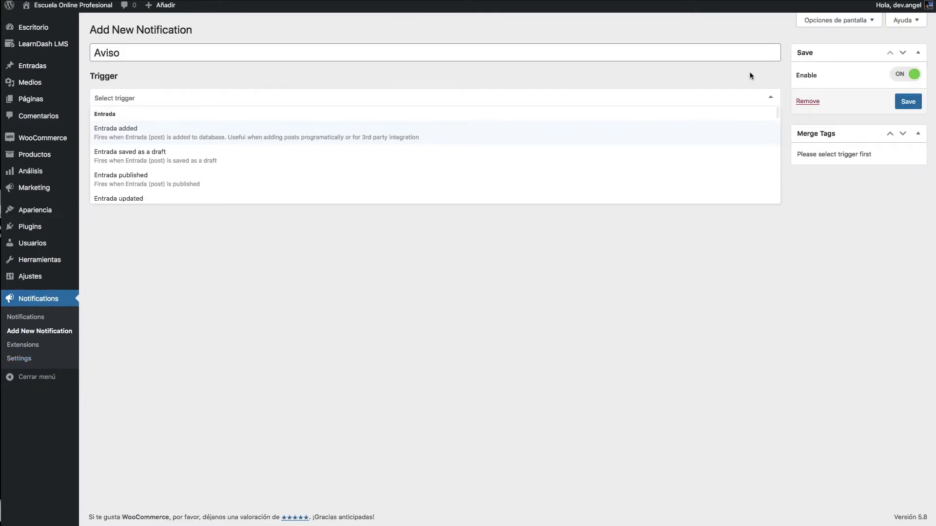
pyautogui.click(906, 103)
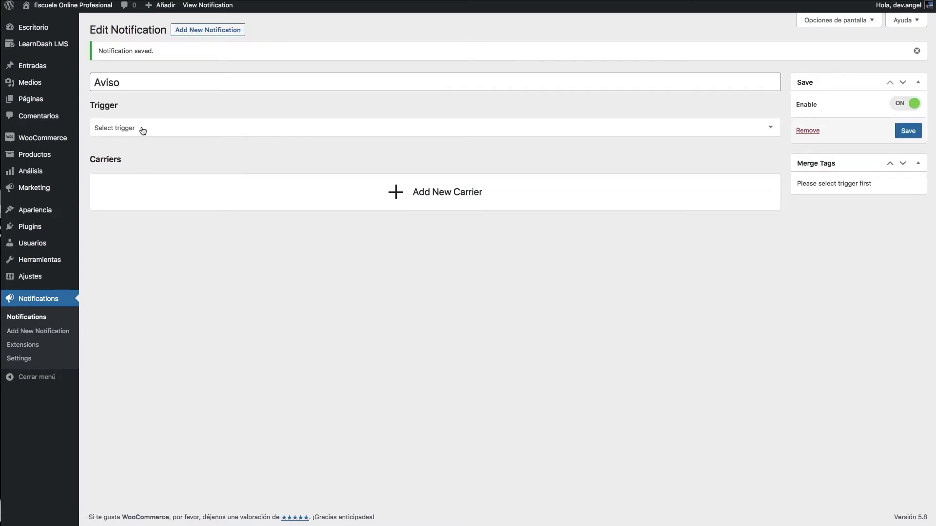
pyautogui.click(147, 126)
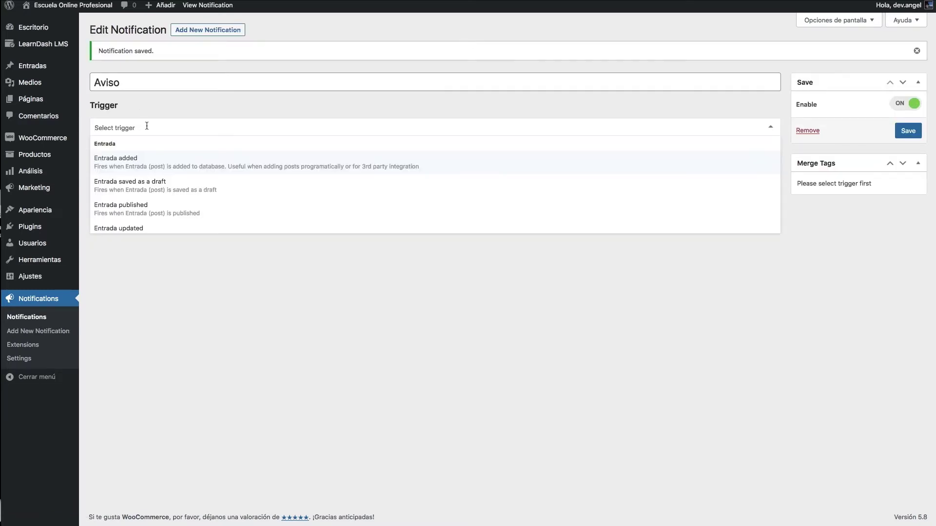
# - Retitle the notification 'Aviso de contenido actualizado en los cursos' and search the triggers for 'cur' and 'Cou'
pyautogui.click(146, 78)
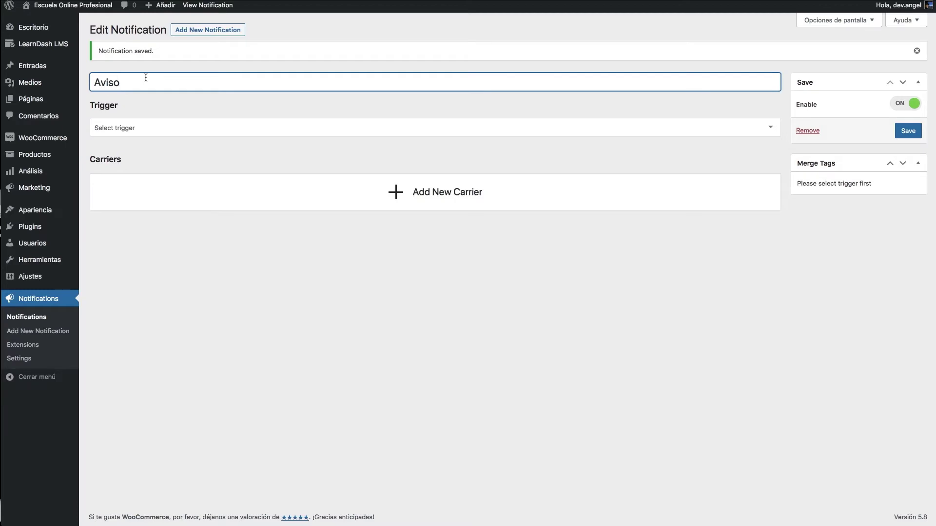
pyautogui.write('de contenido actualizado')
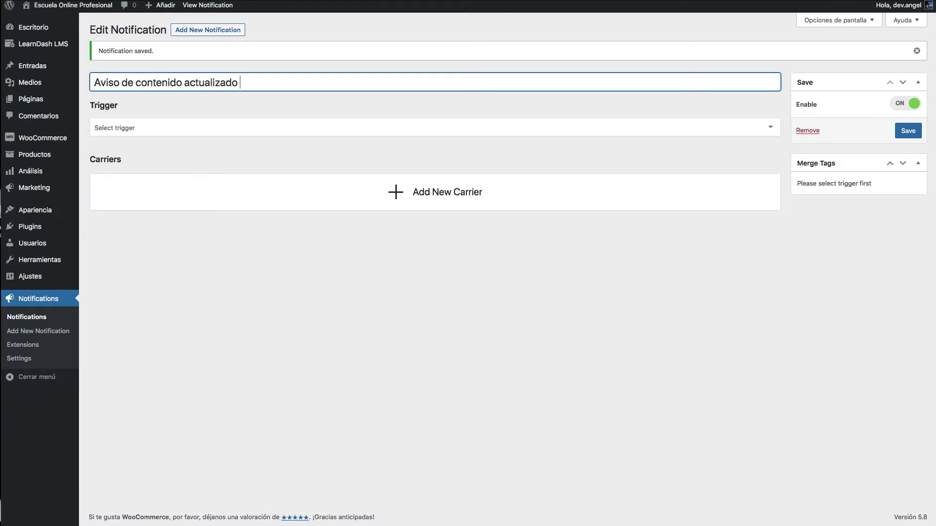
pyautogui.write(' en los cursos')
pyautogui.click(195, 130)
pyautogui.scroll(-2, 195, 174)
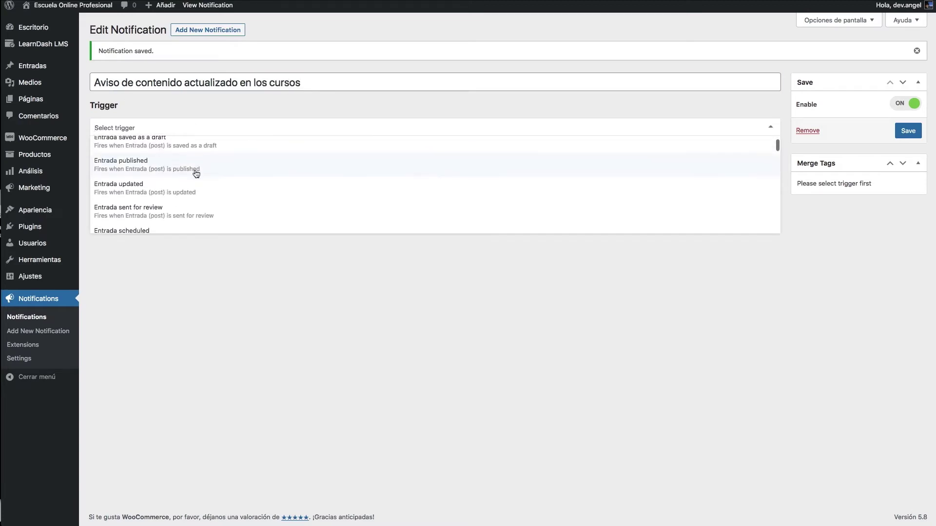
pyautogui.write('cur')
pyautogui.press('BackSpace')
pyautogui.press('BackSpace')
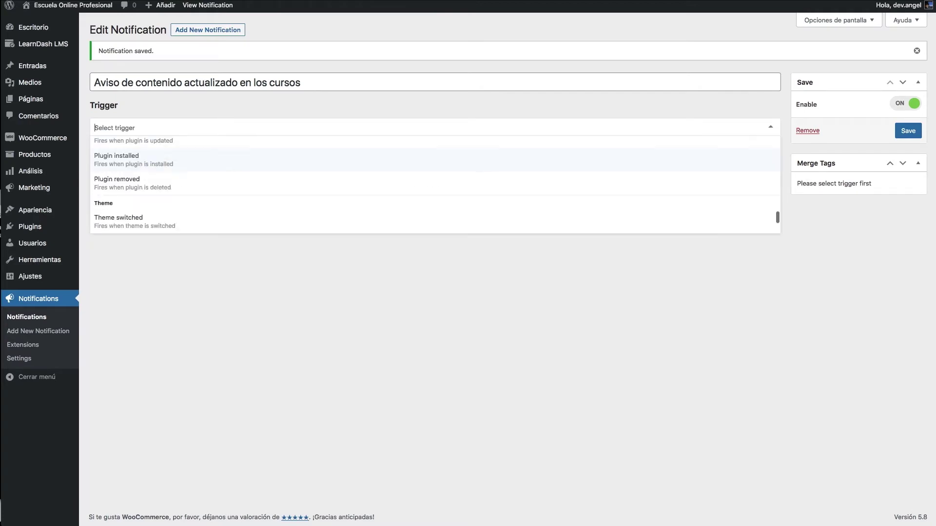
pyautogui.write('Cou')
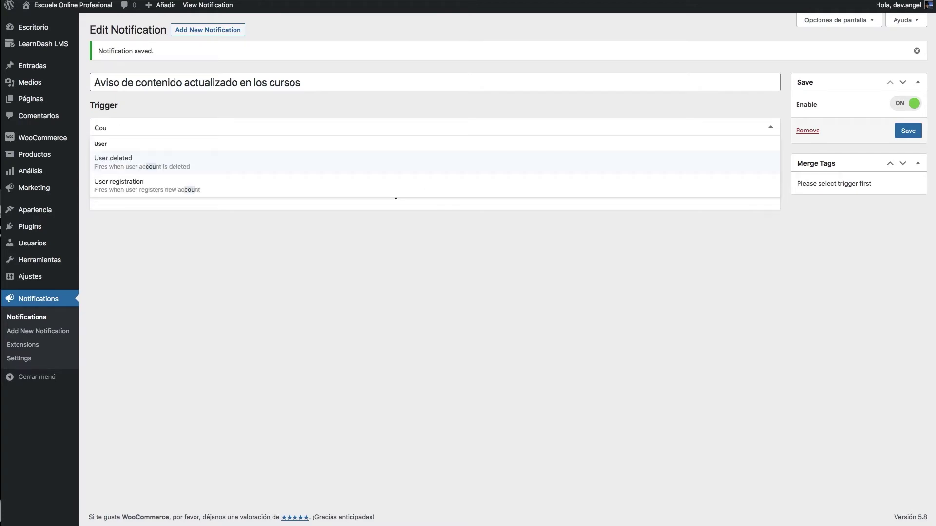
pyautogui.press('BackSpace')
pyautogui.press('BackSpace')
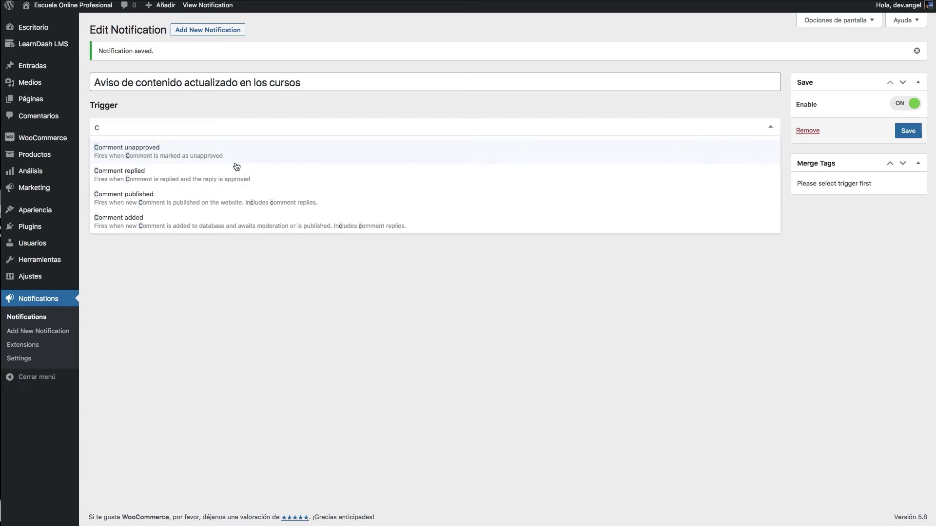
pyautogui.press('BackSpace')
# - Scroll through the full list of available triggers
pyautogui.scroll(10, 236, 167)
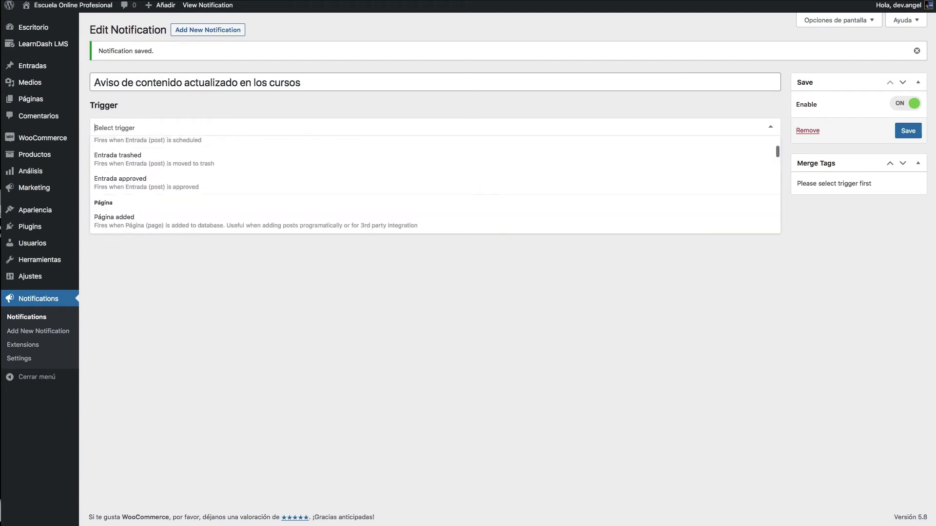
pyautogui.scroll(3, 229, 208)
pyautogui.scroll(-4, 228, 209)
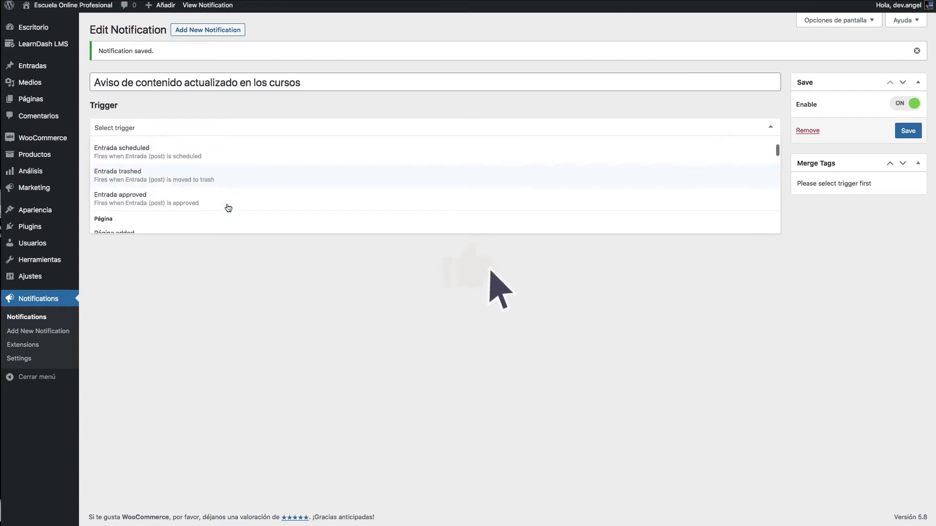
pyautogui.scroll(-10, 229, 208)
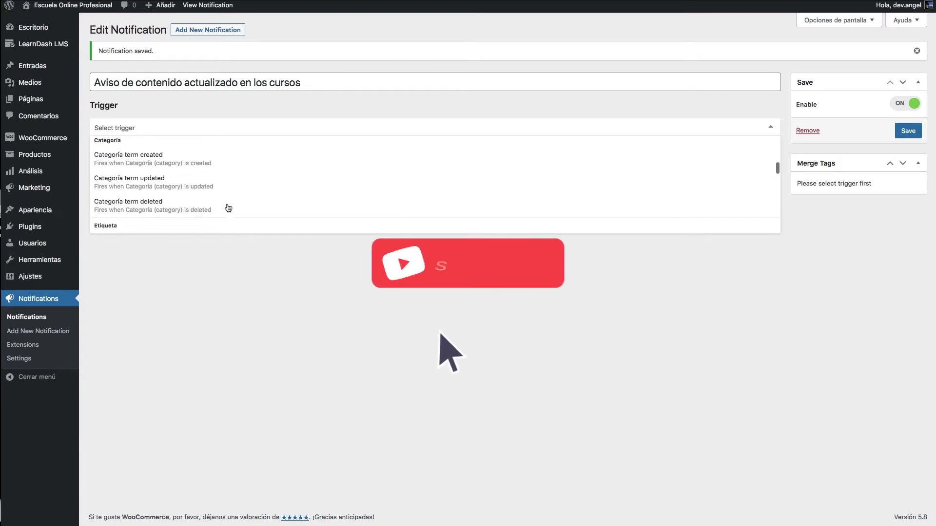
pyautogui.scroll(-10, 228, 208)
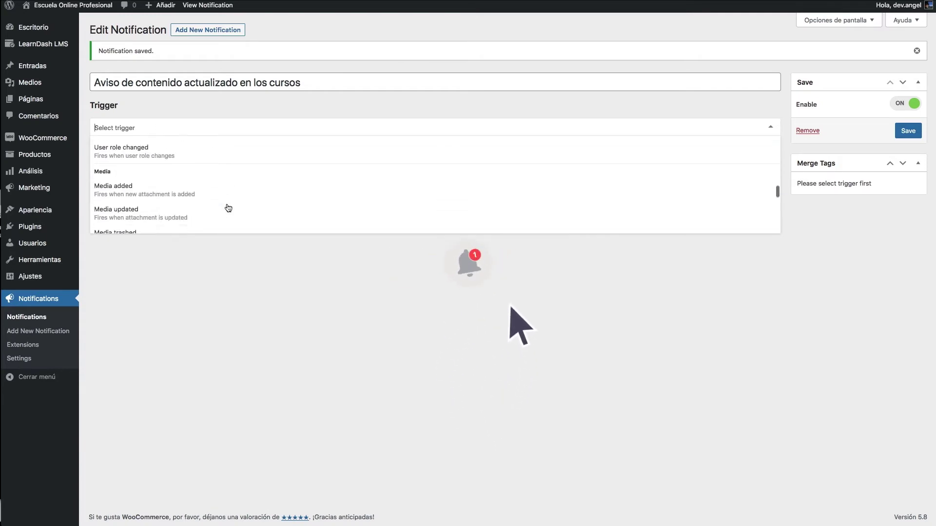
pyautogui.scroll(-10, 228, 208)
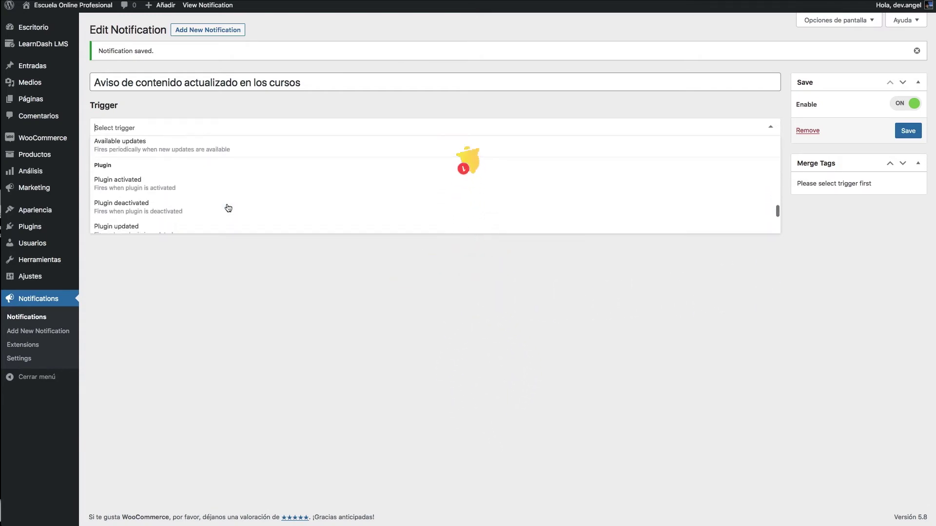
pyautogui.scroll(-10, 228, 208)
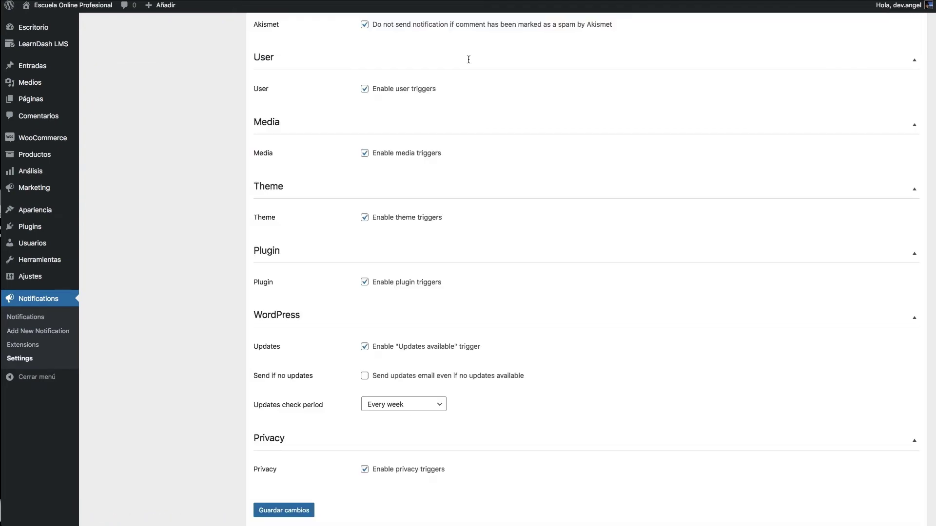
pyautogui.scroll(6, 469, 59)
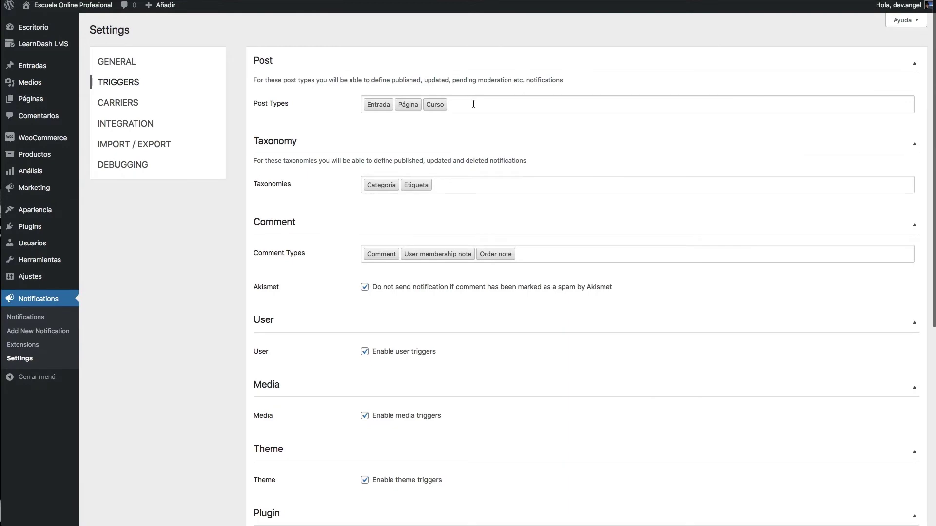
# - Save the trigger settings with Guardar cambios
pyautogui.scroll(-7, 297, 282)
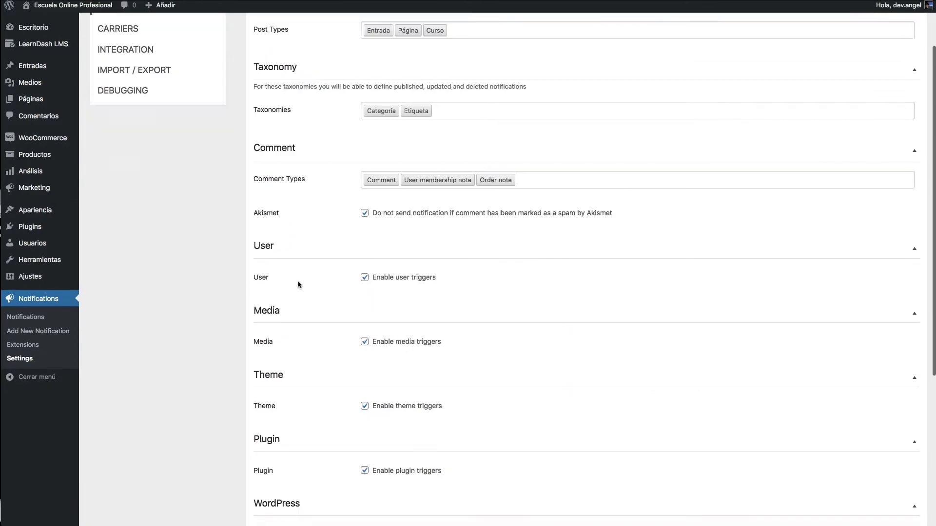
pyautogui.click(284, 467)
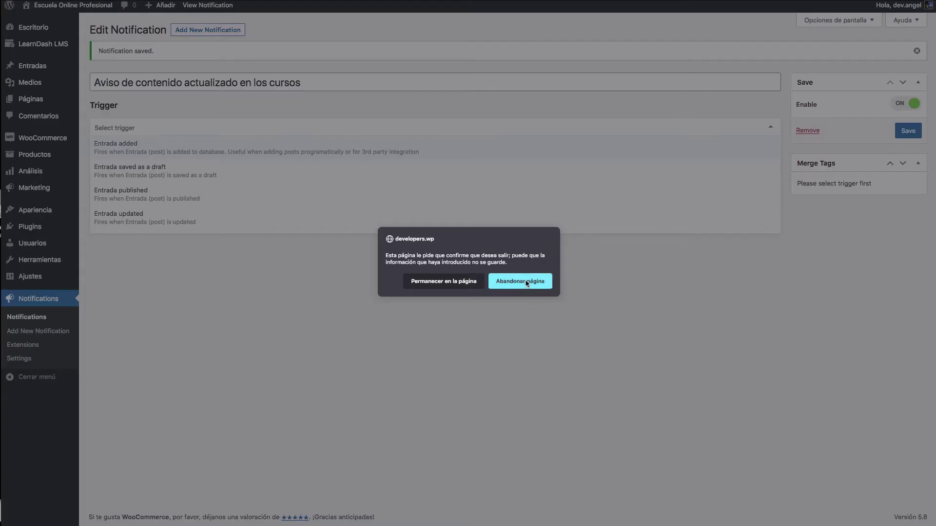
# - Dismiss the permission prompt and pick 'Curso updated' from the Curso triggers
pyautogui.click(526, 283)
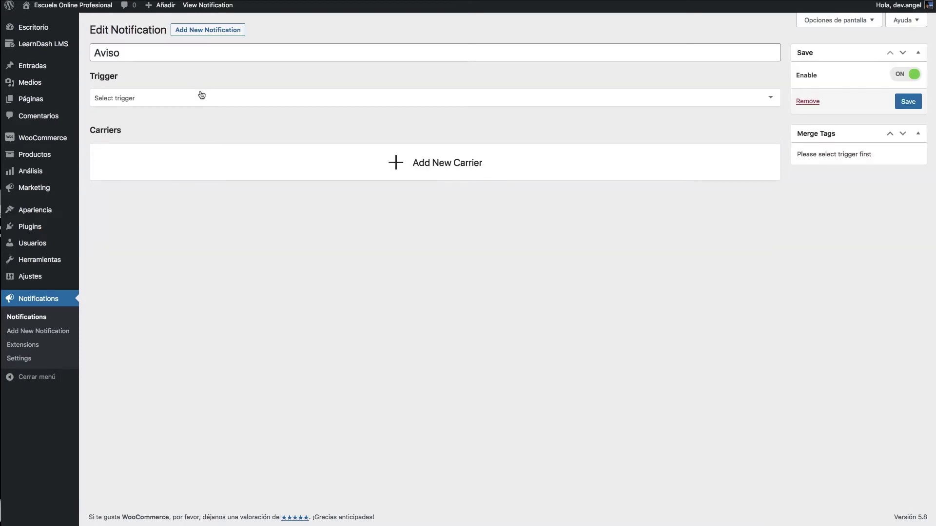
pyautogui.click(226, 100)
pyautogui.scroll(-5, 236, 146)
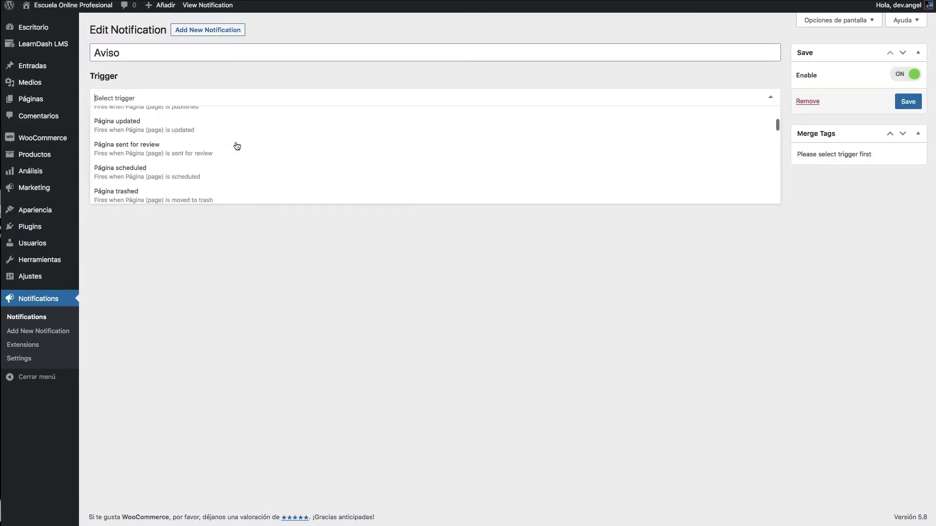
pyautogui.scroll(-8, 237, 146)
pyautogui.scroll(3, 237, 147)
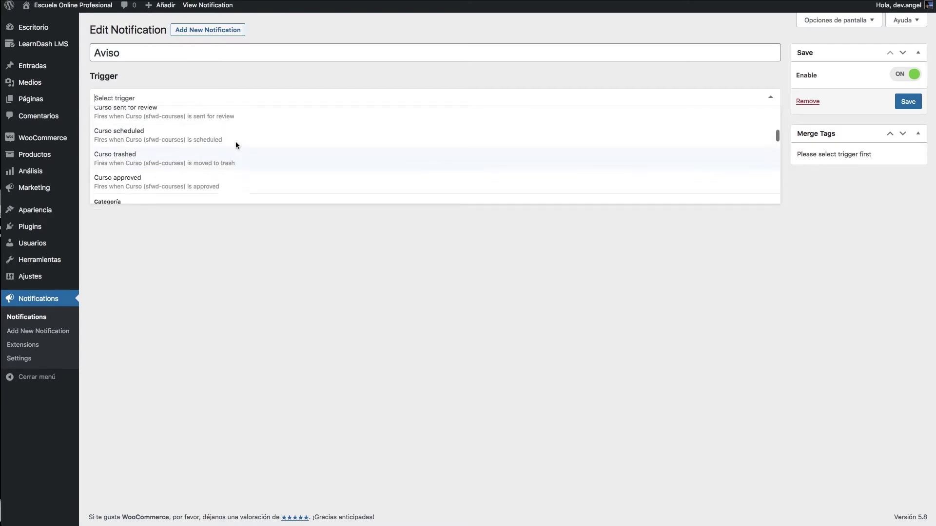
pyautogui.scroll(1, 236, 154)
pyautogui.scroll(-2, 236, 157)
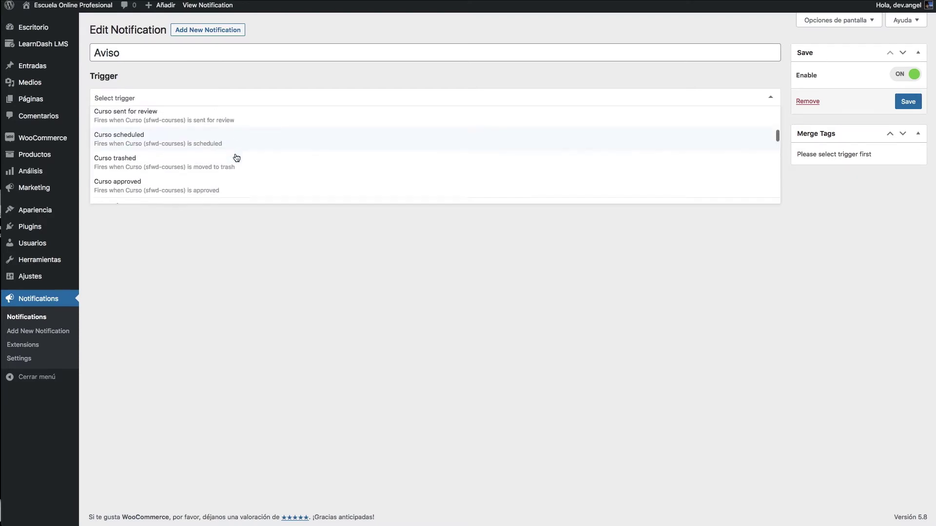
pyautogui.scroll(3, 237, 157)
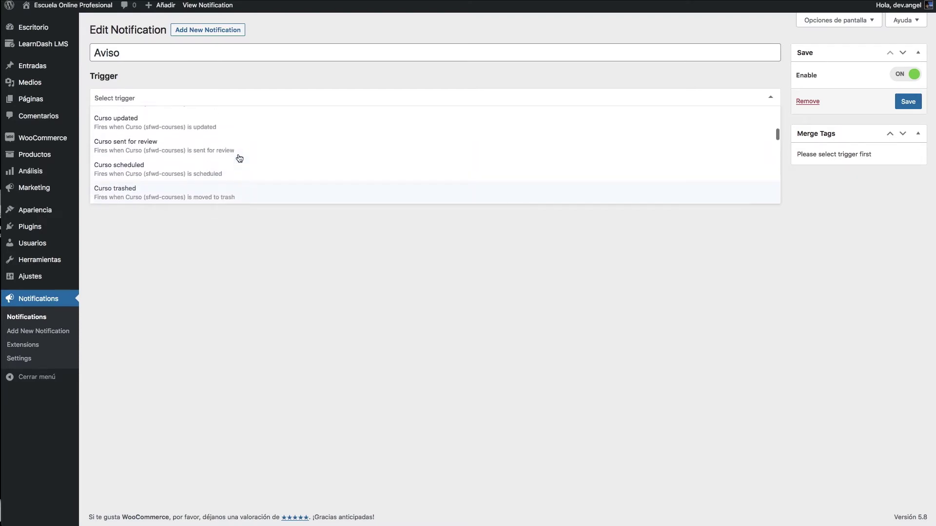
pyautogui.scroll(4, 239, 158)
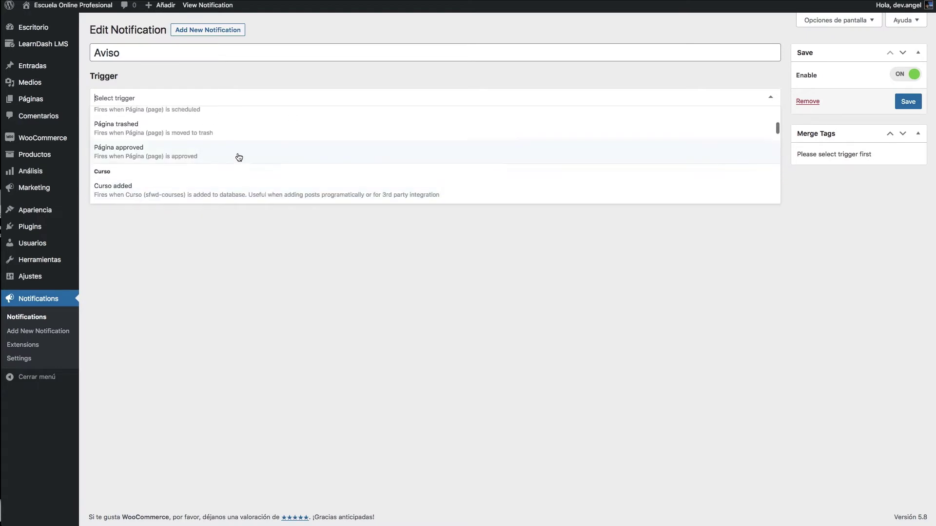
pyautogui.scroll(-1, 239, 157)
pyautogui.scroll(-1, 117, 156)
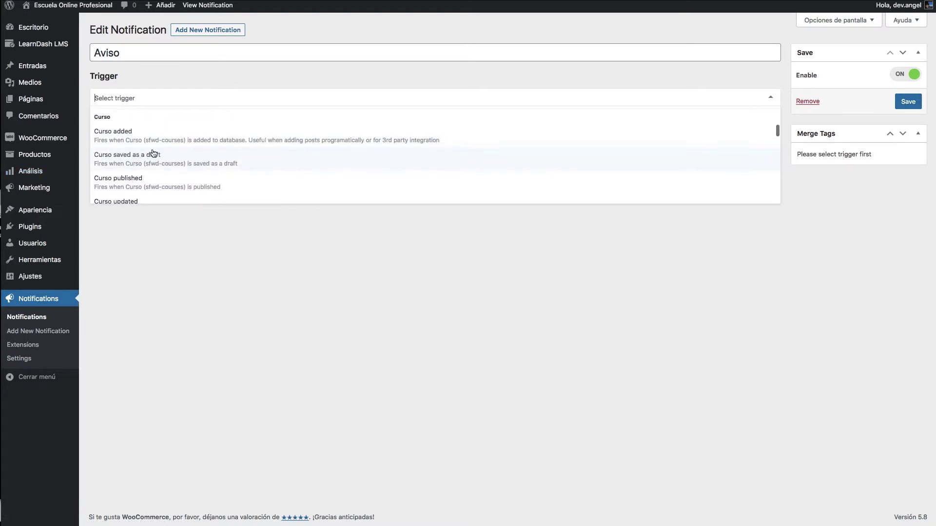
pyautogui.scroll(-2, 172, 159)
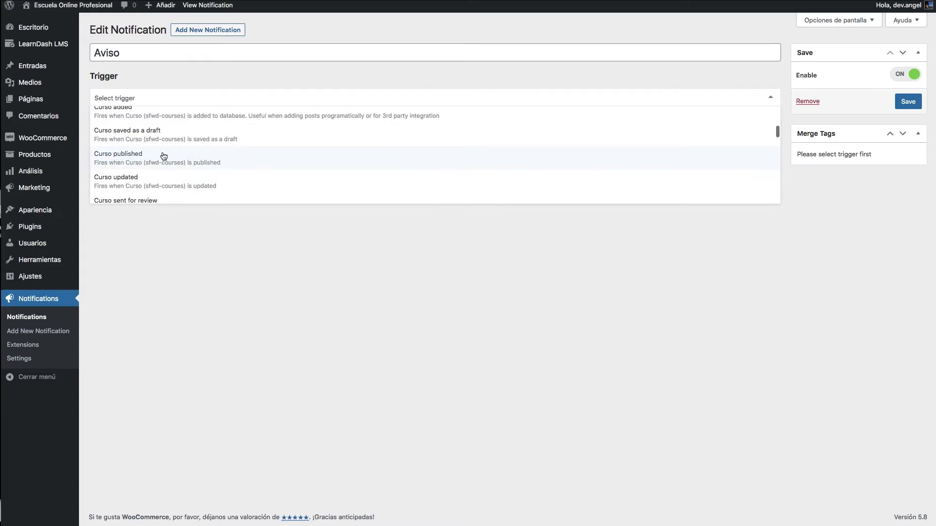
pyautogui.scroll(-1, 141, 181)
pyautogui.scroll(-2, 171, 161)
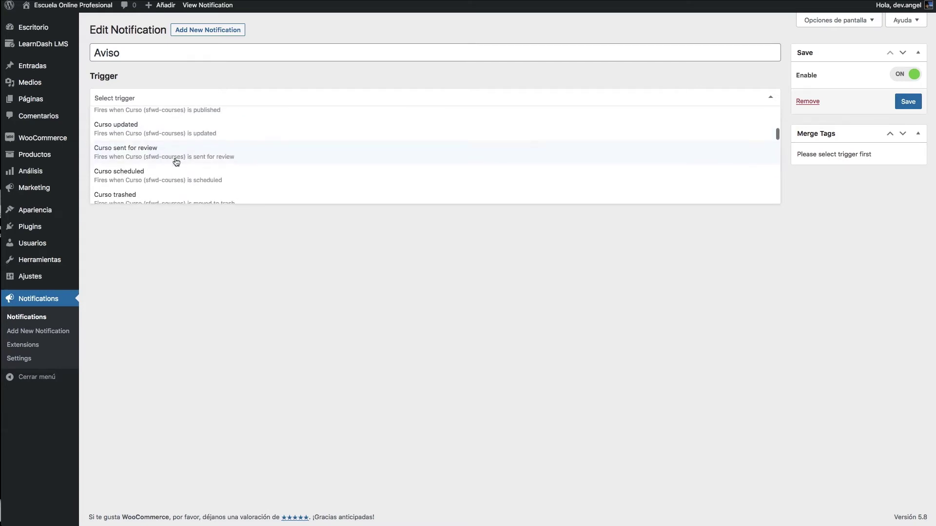
pyautogui.scroll(-1, 178, 160)
pyautogui.scroll(-2, 182, 148)
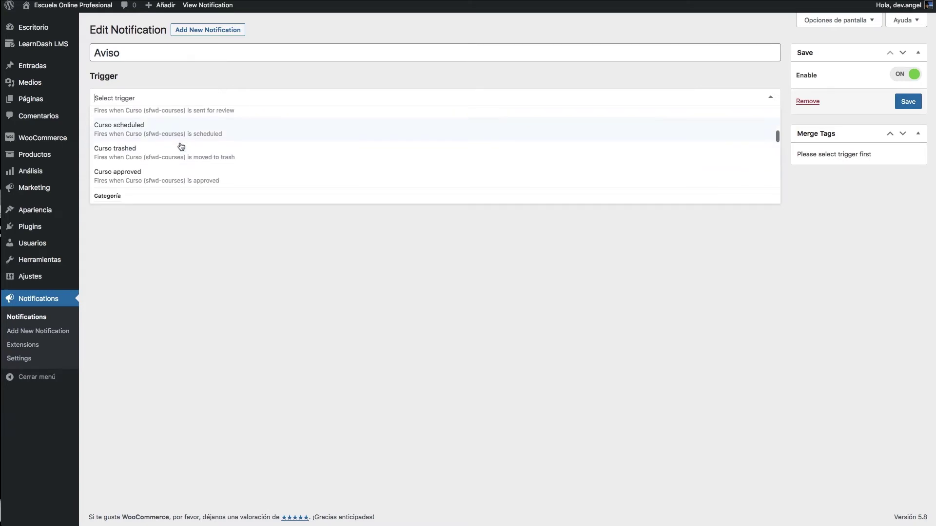
pyautogui.scroll(5, 195, 151)
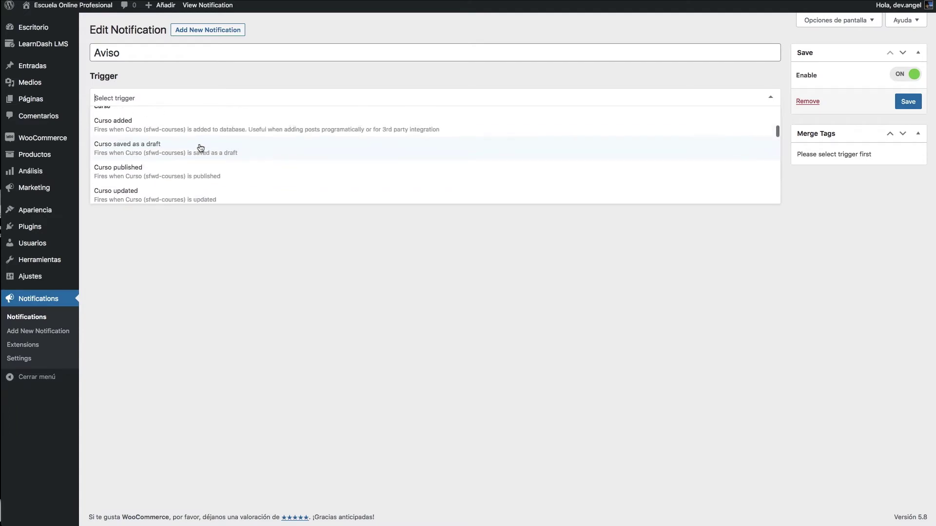
pyautogui.scroll(-1, 155, 148)
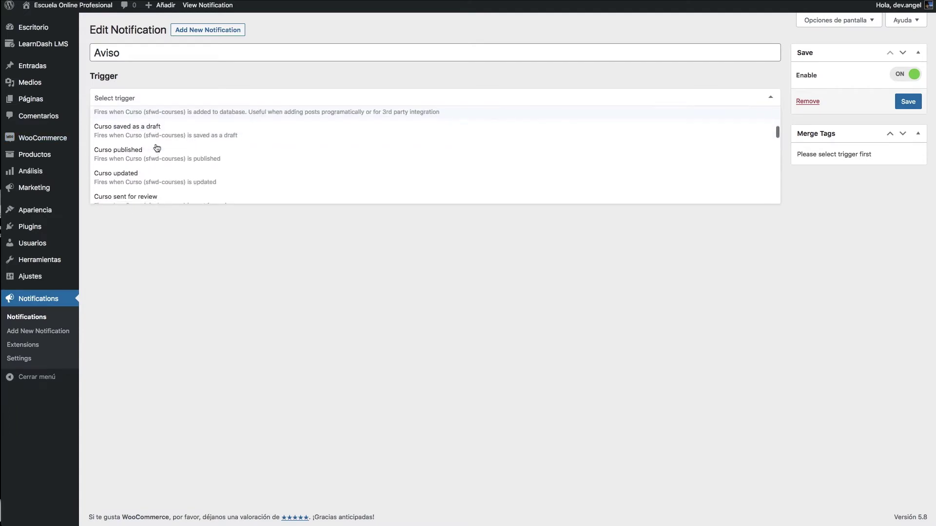
pyautogui.click(140, 179)
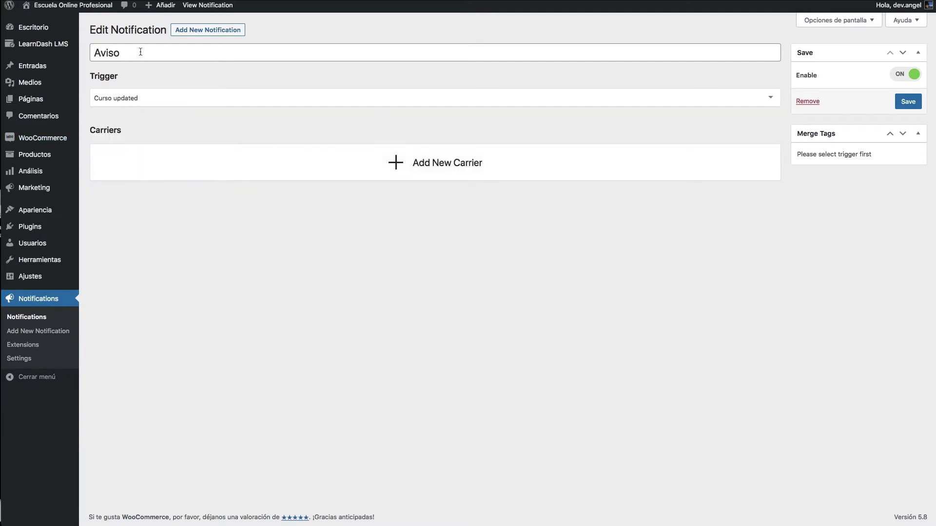
# - Extend the title 'Aviso' with ' cuando un curso sea actualizado'
pyautogui.click(156, 53)
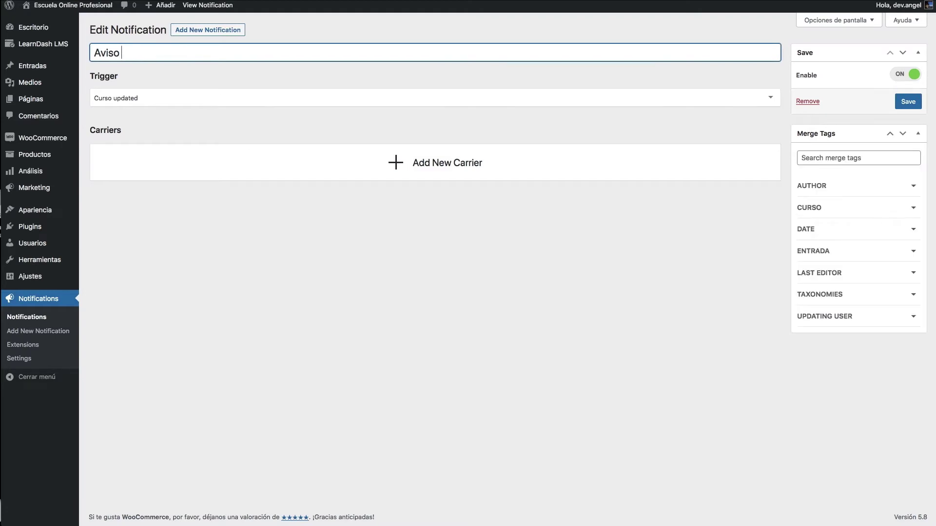
pyautogui.write('cuando un curso sea actualiz')
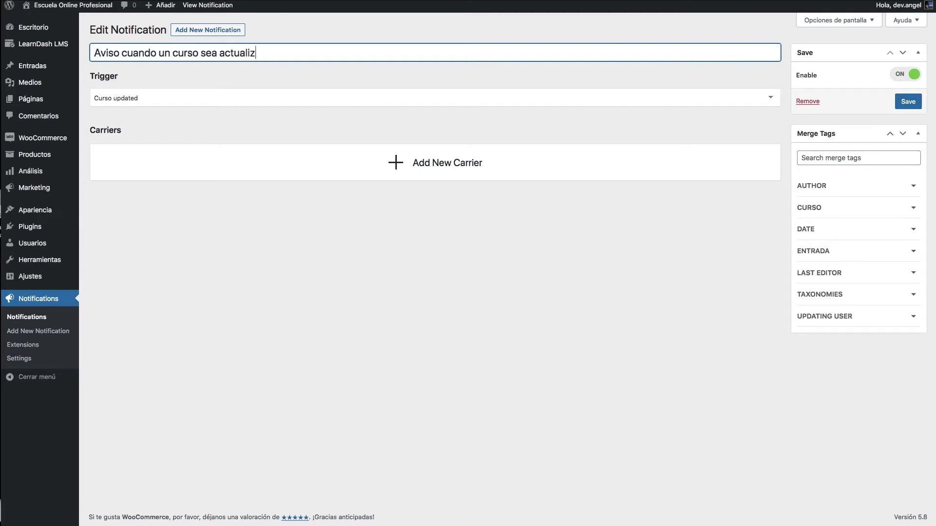
pyautogui.write('ado')
pyautogui.click(441, 163)
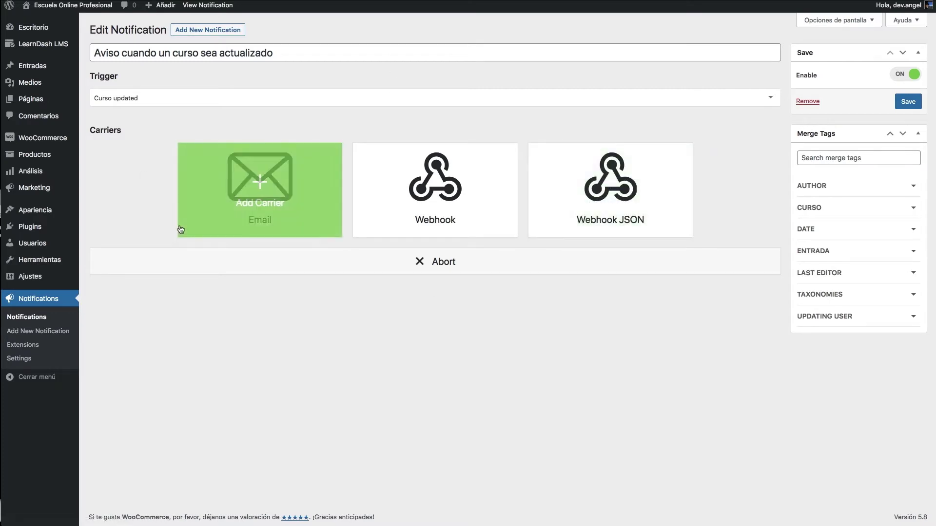
# - Add the Email carrier to the notification
pyautogui.click(260, 194)
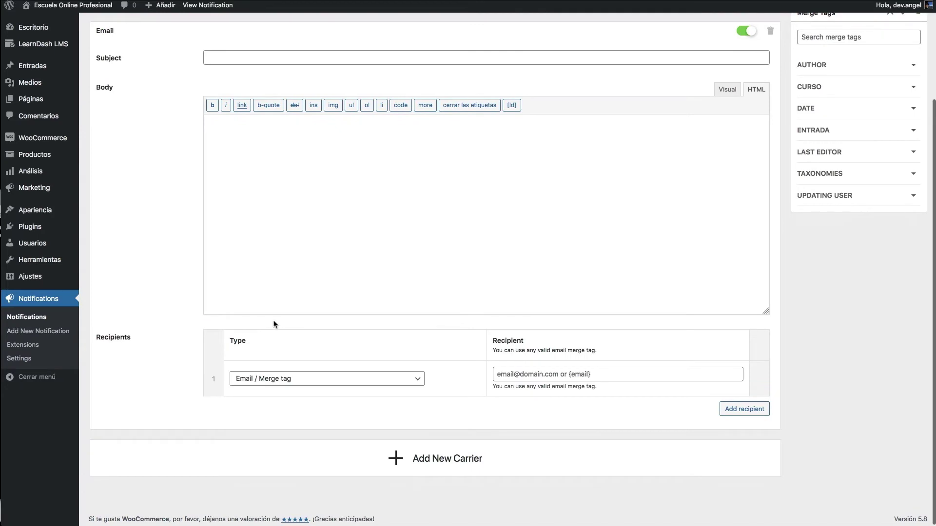
pyautogui.scroll(3, 178, 198)
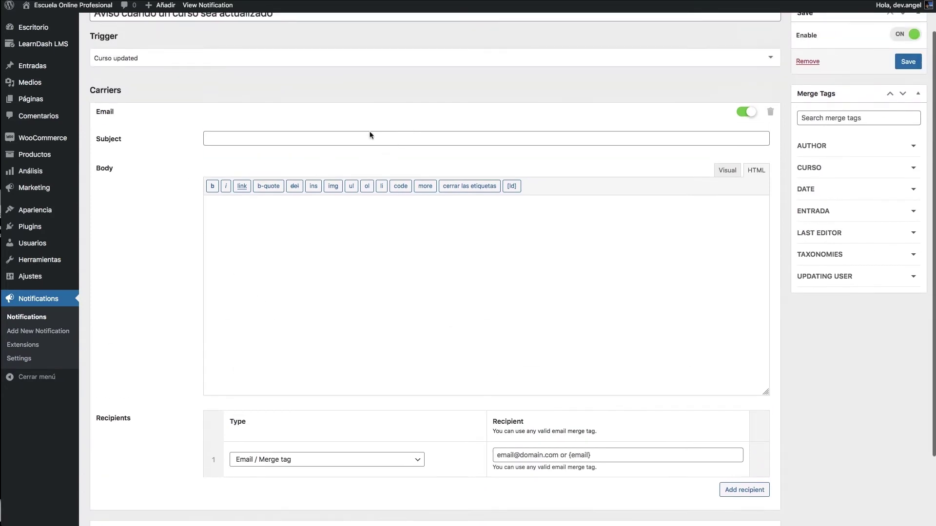
pyautogui.click(366, 140)
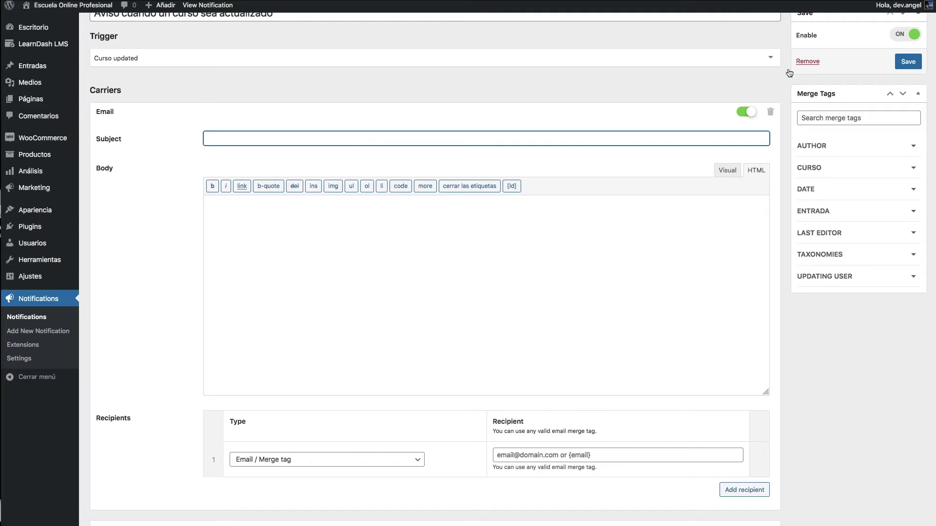
# - Browse the AUTHOR merge tags and toggle the body editor between Visual and HTML
pyautogui.click(829, 147)
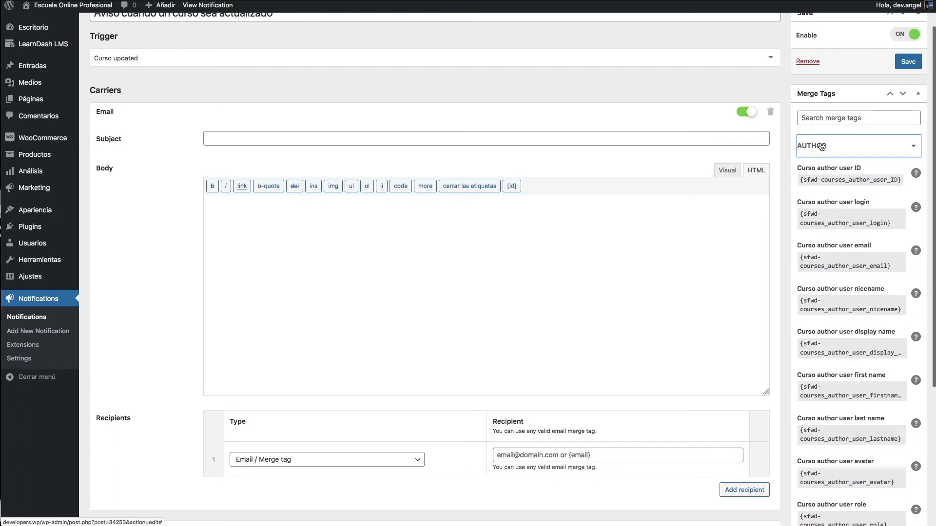
pyautogui.scroll(-4, 827, 162)
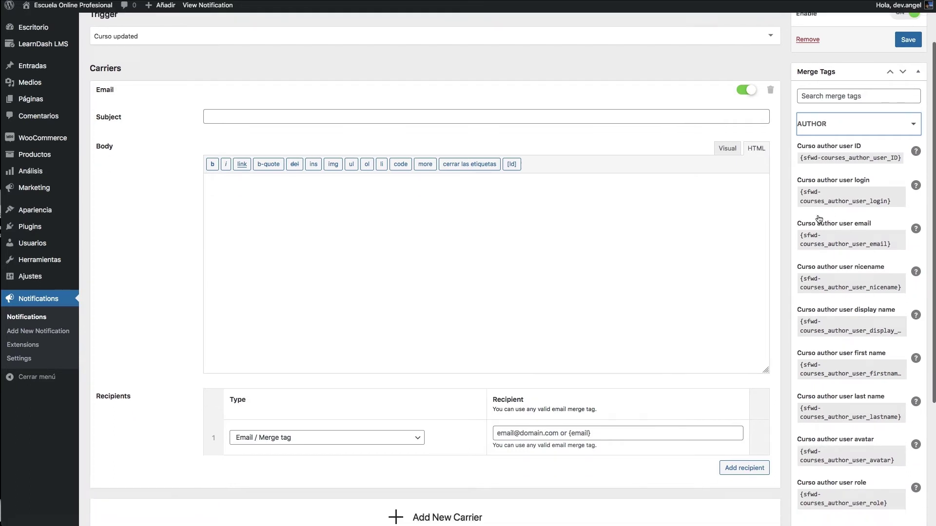
pyautogui.scroll(5, 818, 215)
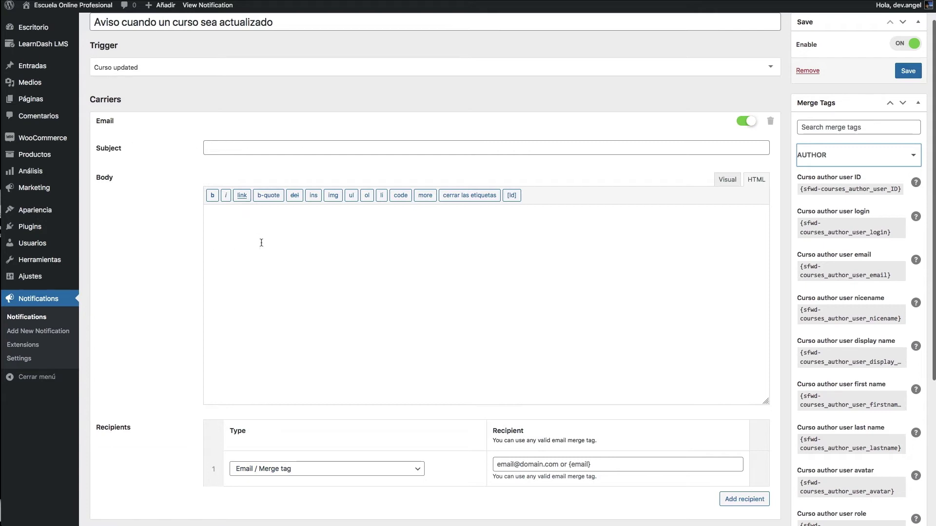
pyautogui.click(565, 245)
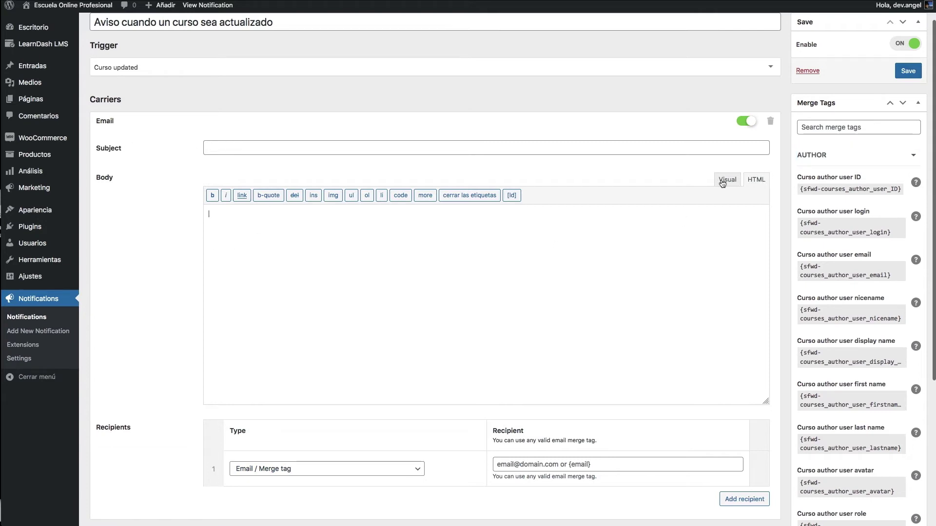
pyautogui.click(726, 181)
pyautogui.click(756, 180)
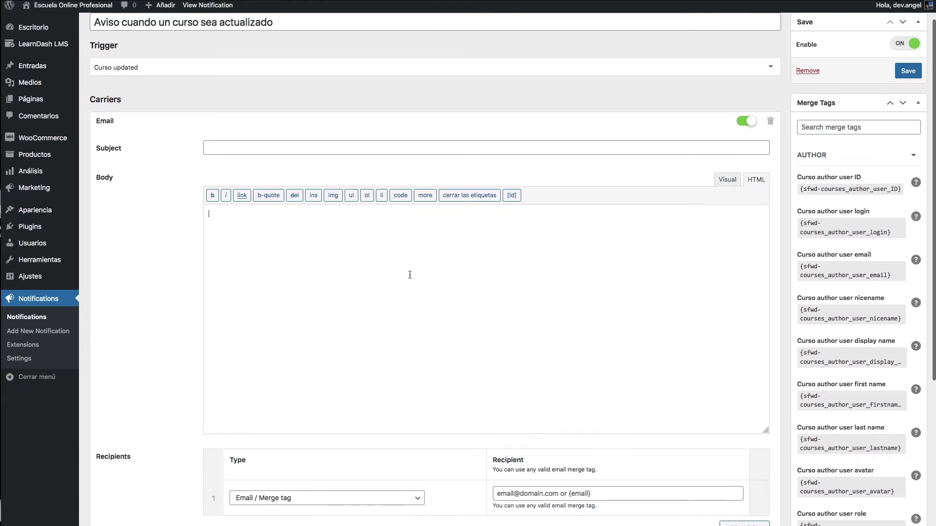
pyautogui.scroll(-5, 410, 275)
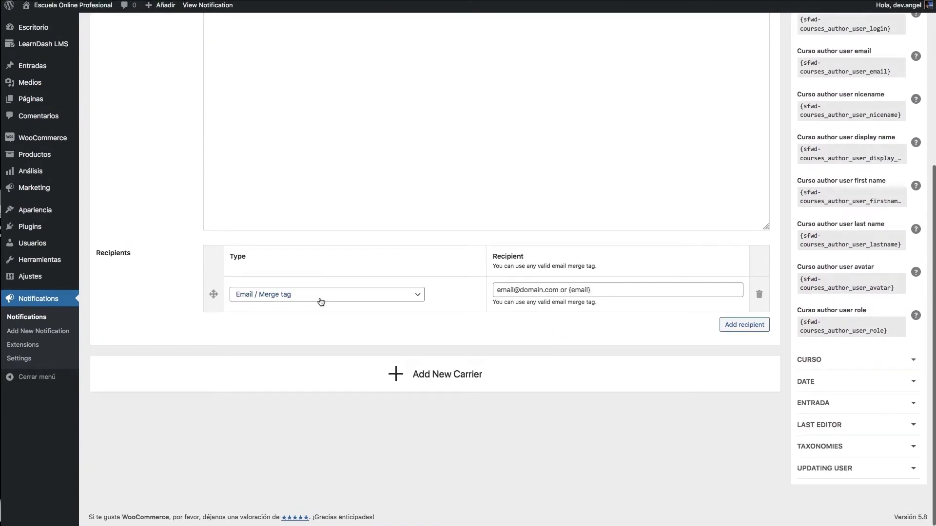
# - Set the Email / Merge tag recipient to {sfwd-courses_author_user_email}
pyautogui.click(280, 295)
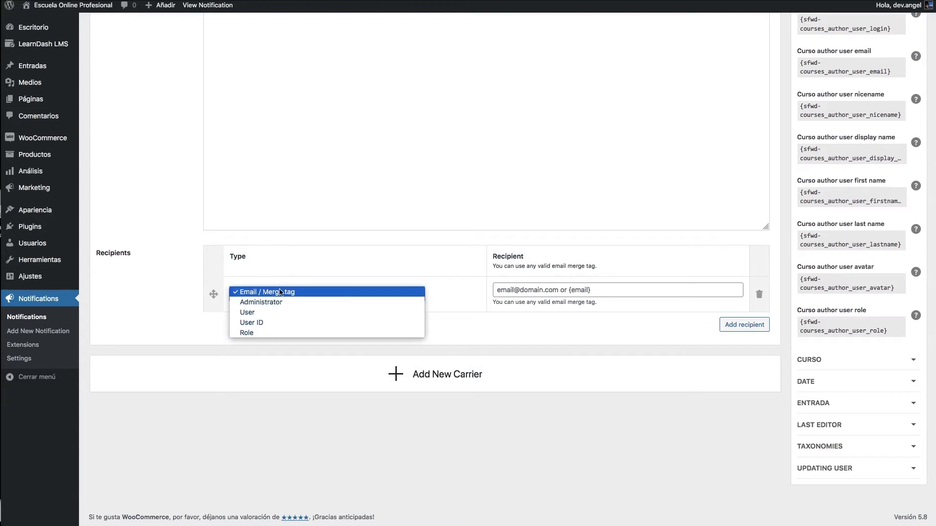
pyautogui.click(657, 186)
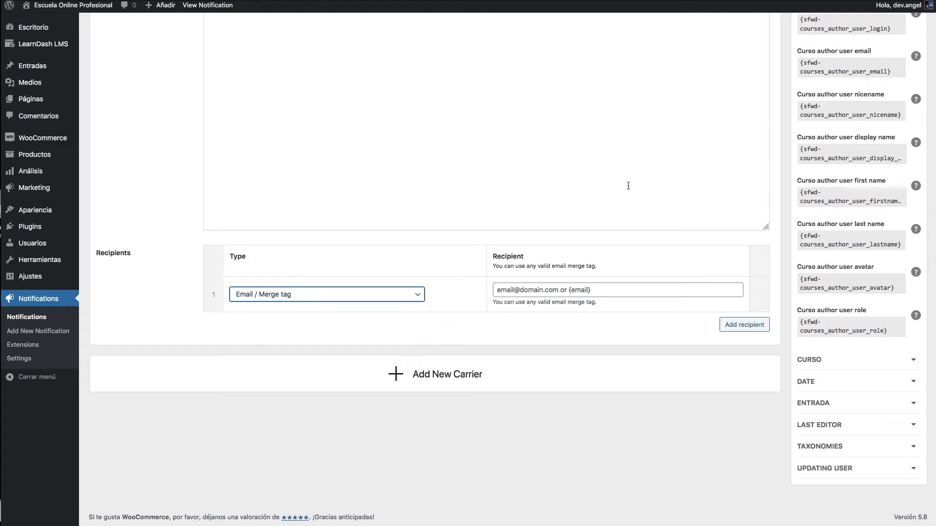
pyautogui.scroll(5, 827, 171)
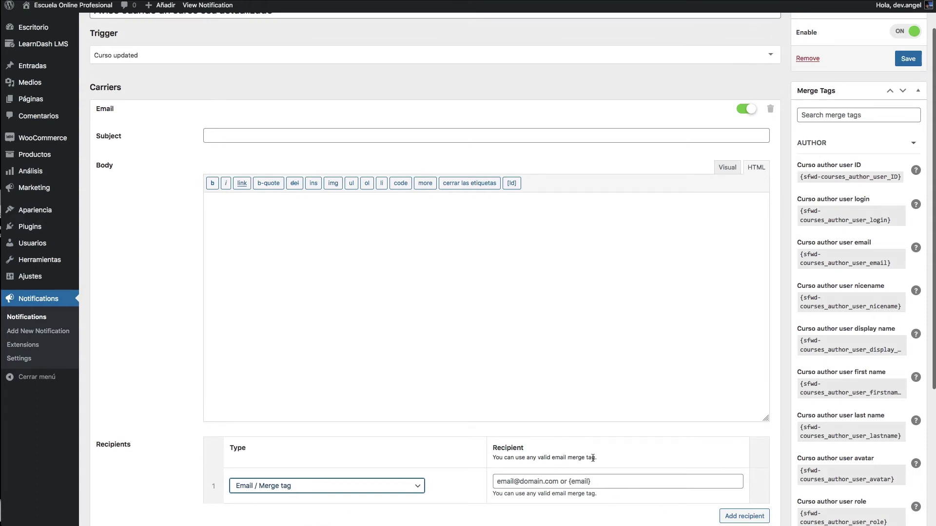
pyautogui.scroll(-1, 670, 402)
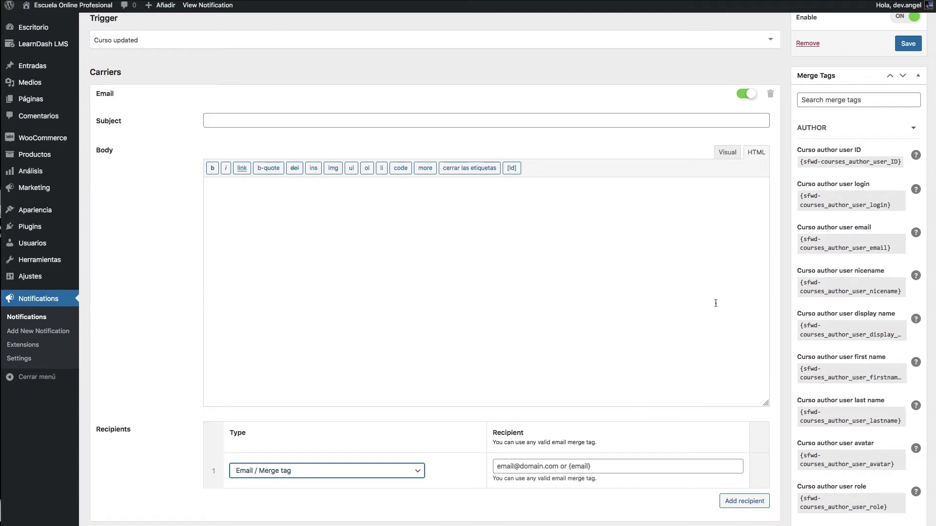
pyautogui.click(803, 240)
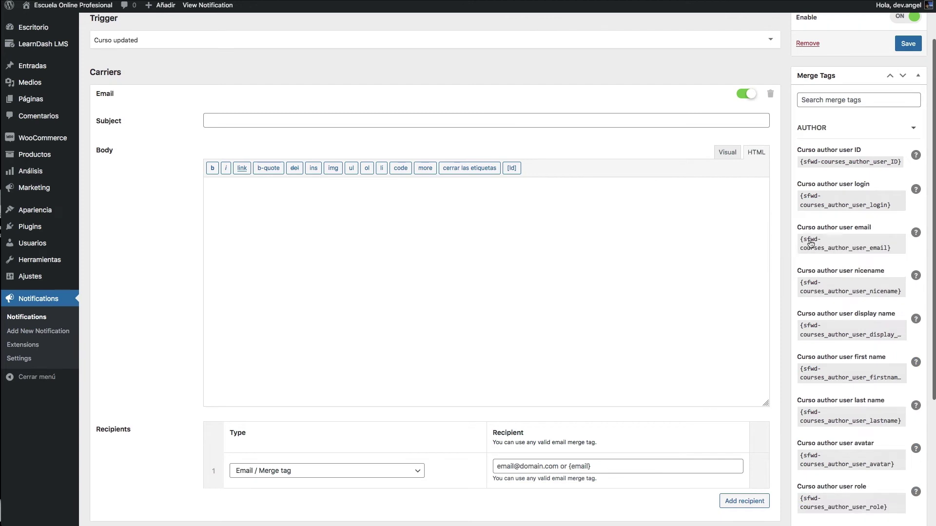
pyautogui.click(810, 244)
pyautogui.click(527, 468)
pyautogui.rightClick(527, 469)
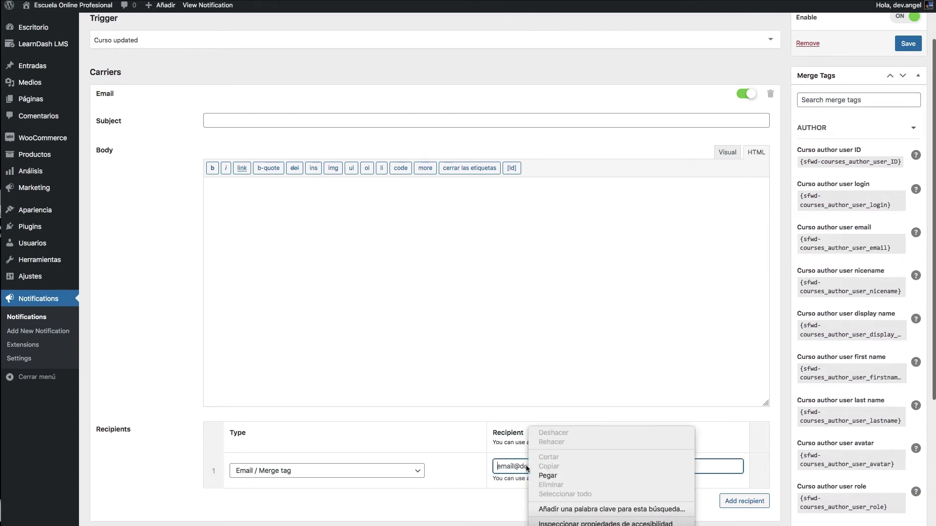
pyautogui.click(548, 475)
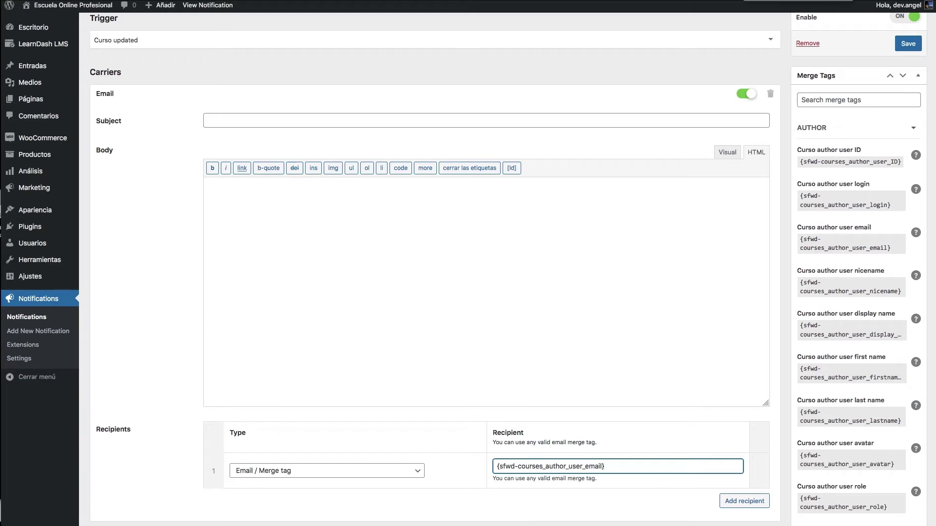
pyautogui.click(489, 317)
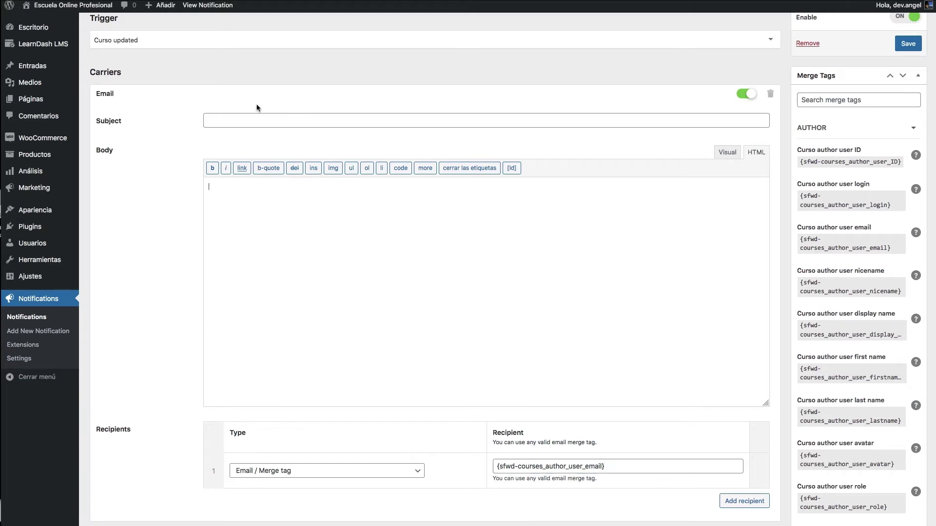
pyautogui.click(269, 117)
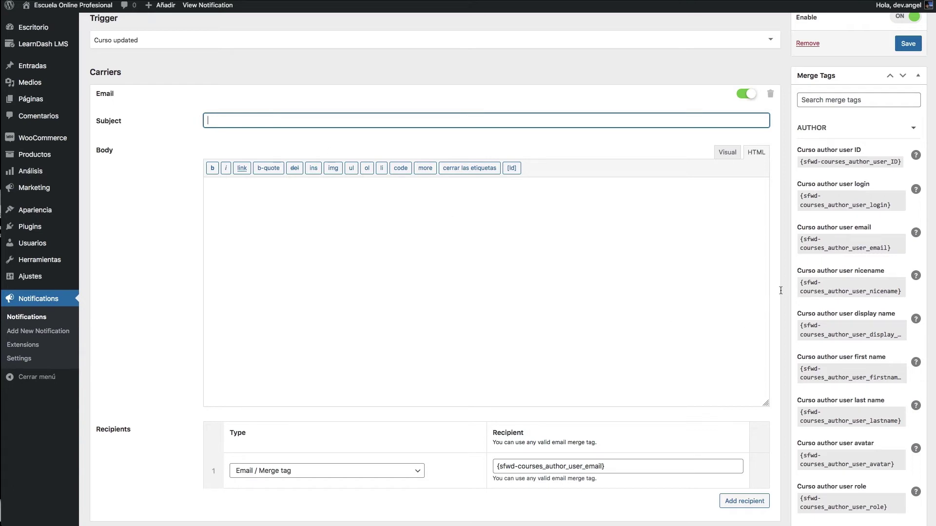
# - Copy the {sfwd-courses_title} merge tag from CURSO and paste it into the Subject
pyautogui.click(808, 128)
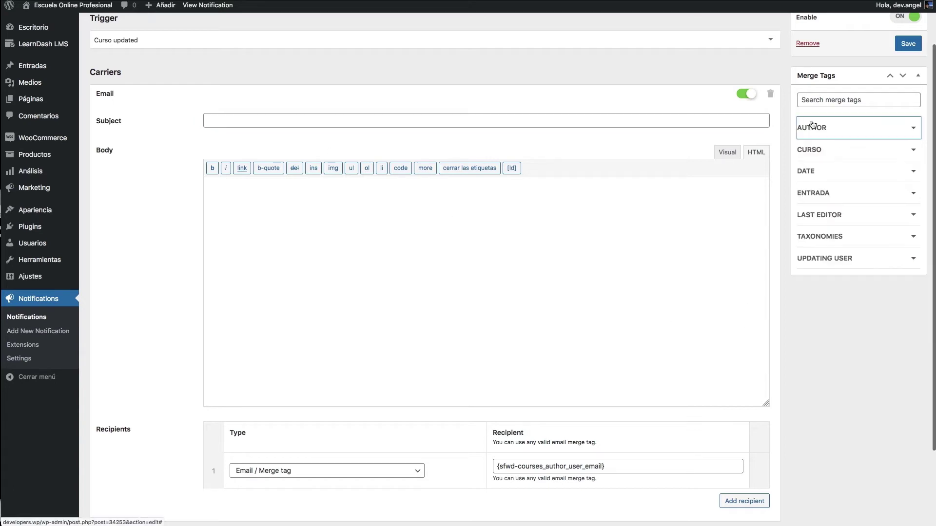
pyautogui.click(827, 150)
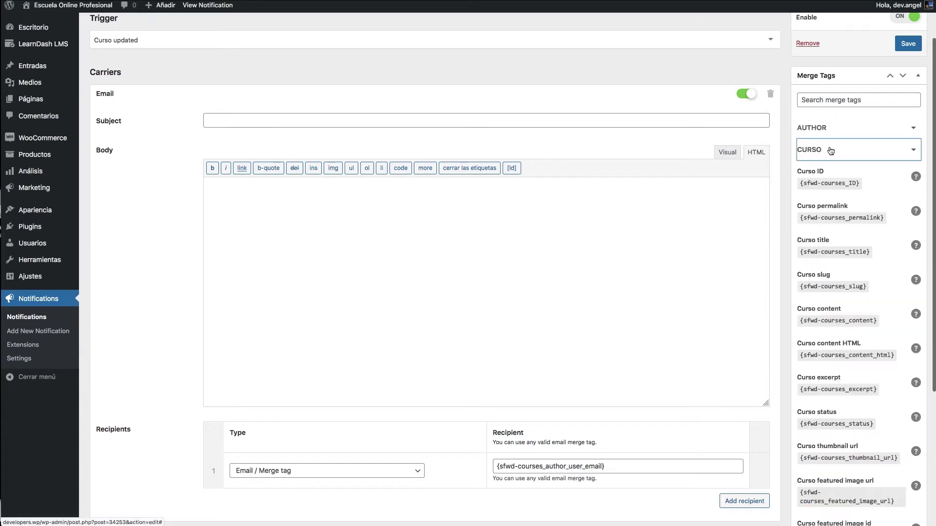
pyautogui.click(816, 253)
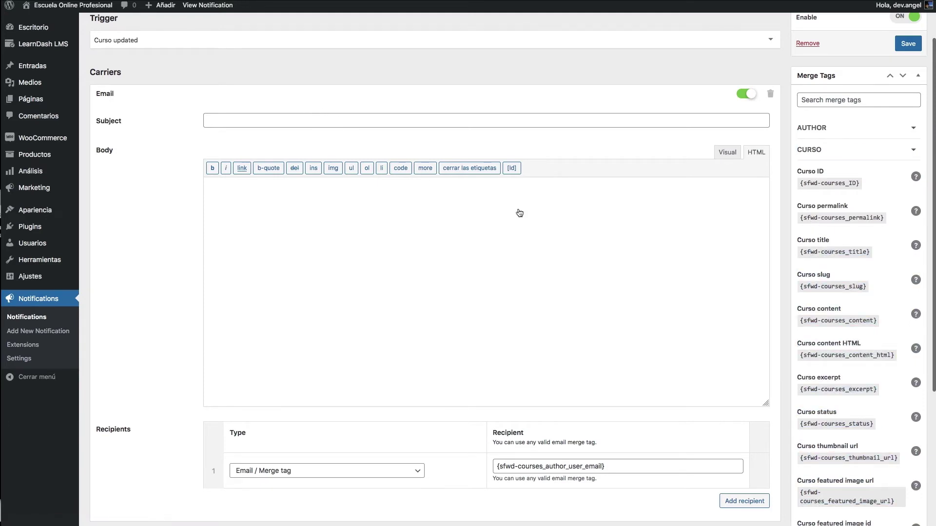
pyautogui.click(830, 252)
pyautogui.click(388, 114)
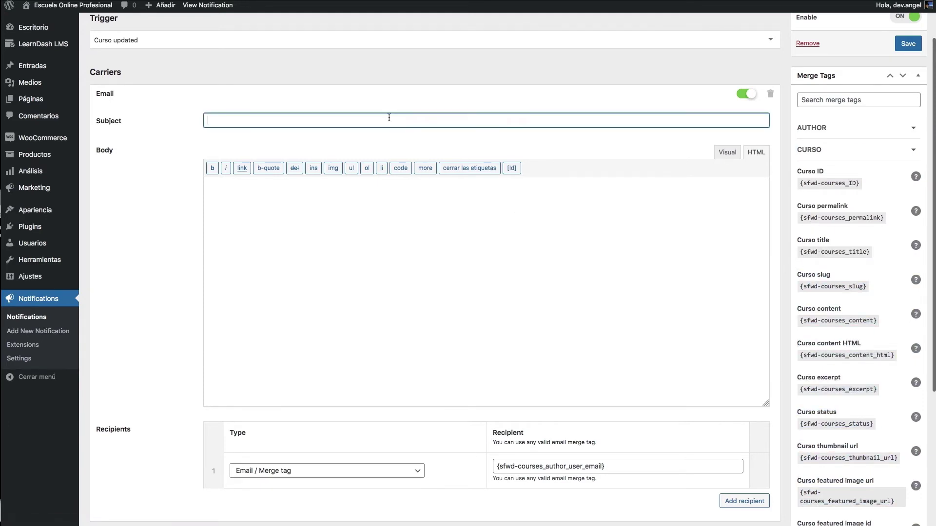
pyautogui.hotkey('ctrl', 'v')
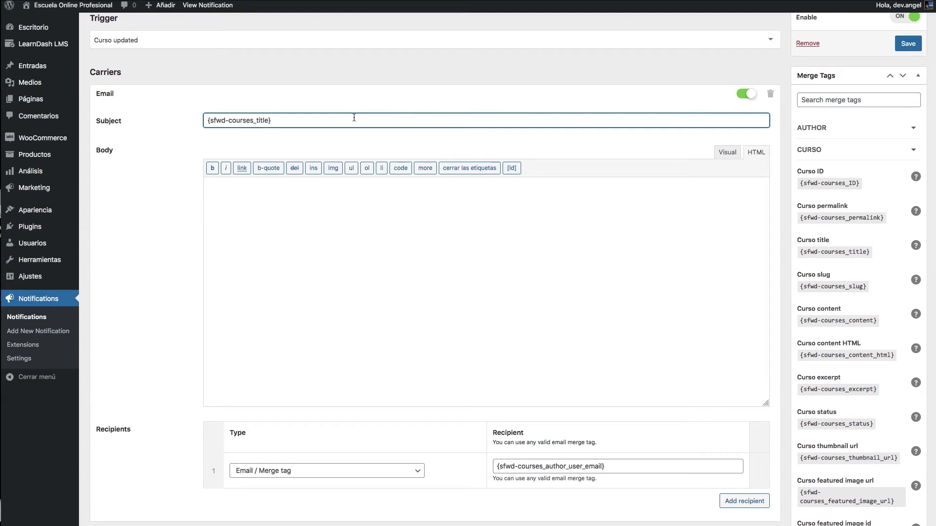
# - Complete the subject as 'El curso {sfwd-courses_title} ha sido actualizado'
pyautogui.press('Home')
pyautogui.write('El curso {sfwd-courses_title} ha sido actualiz')
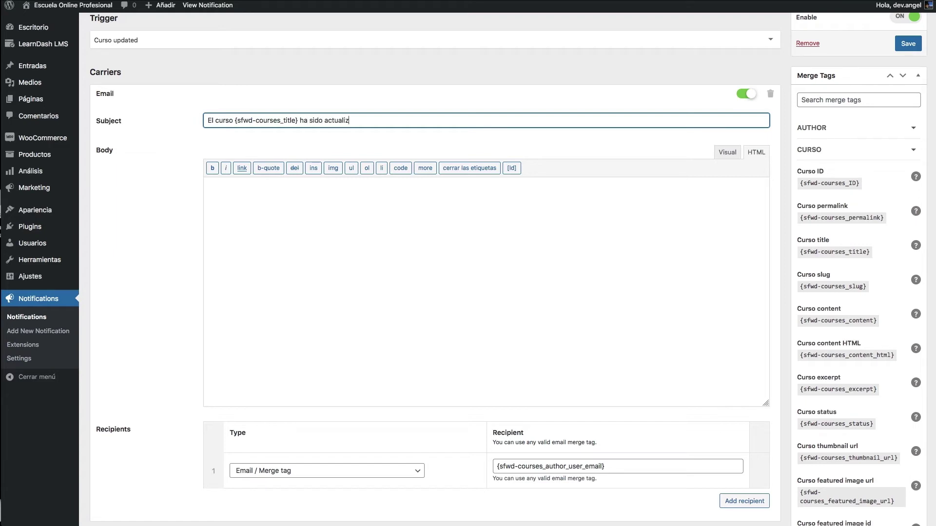
pyautogui.write('ado')
pyautogui.click(430, 263)
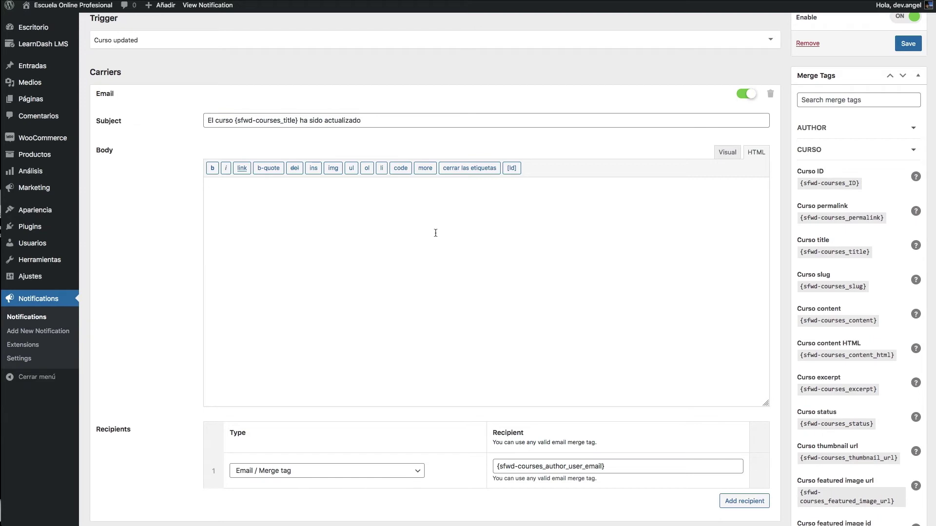
pyautogui.click(404, 118)
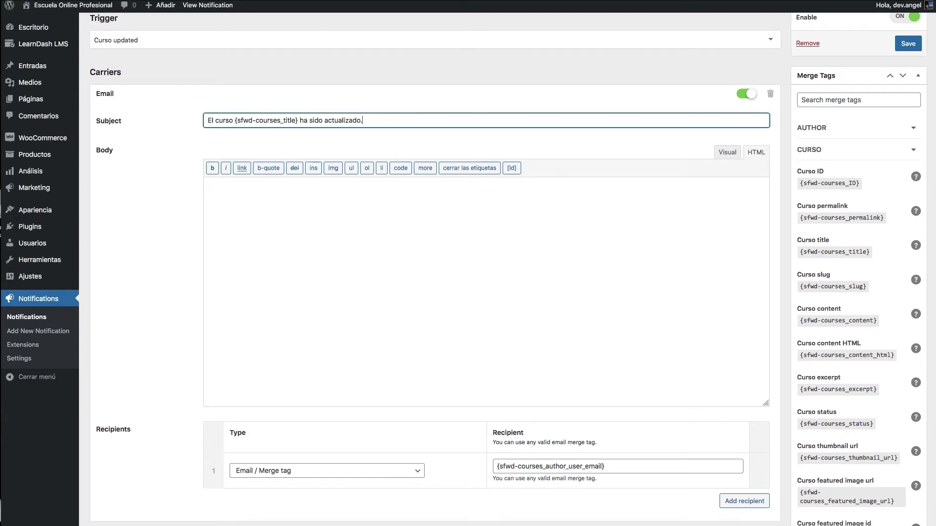
pyautogui.scroll(1, 880, 57)
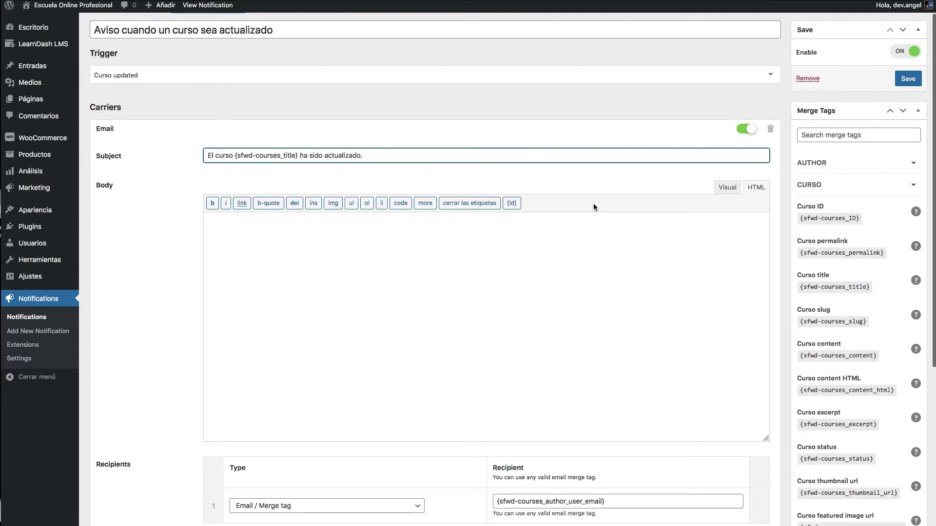
pyautogui.scroll(1, 592, 205)
pyautogui.scroll(-3, 307, 176)
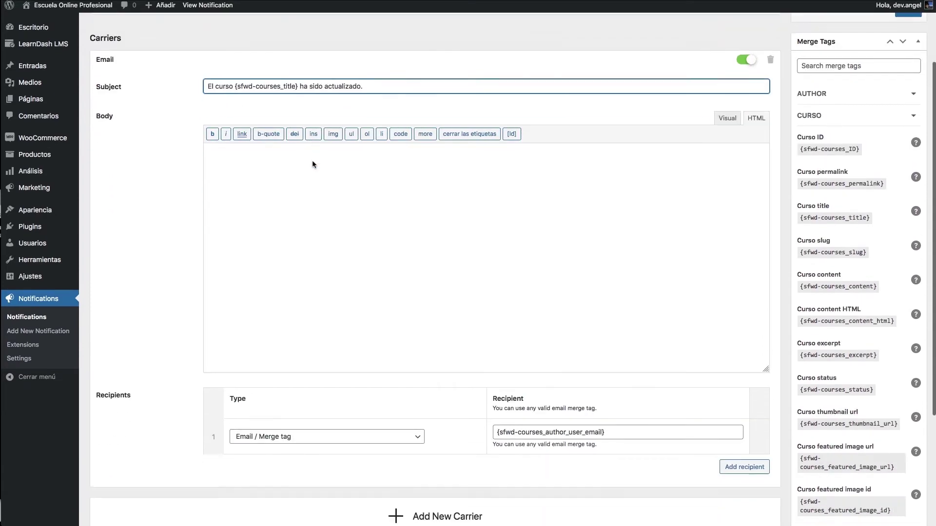
pyautogui.click(400, 213)
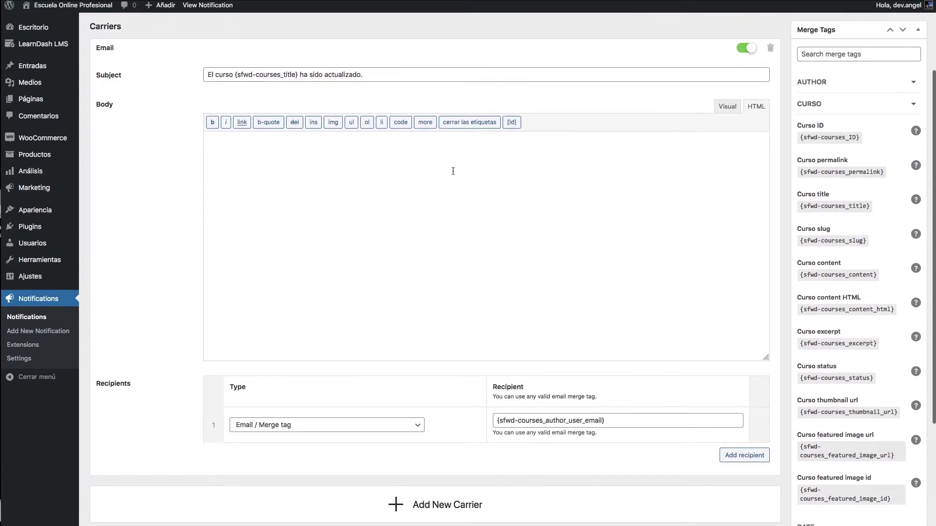
# - Replace the subject with 'Aviso de curso actualizado'
pyautogui.moveTo(393, 74); pyautogui.dragTo(202, 70)
pyautogui.hotkey('ctrl', 'c')
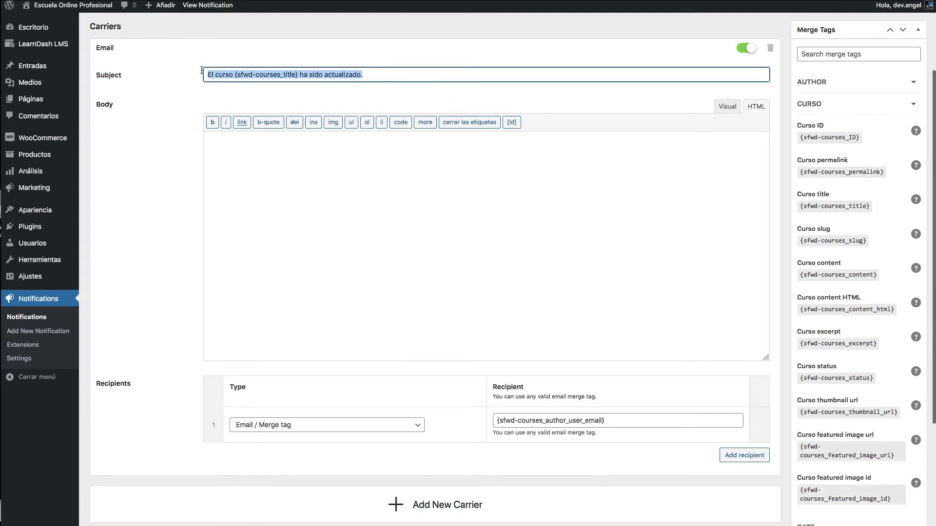
pyautogui.press('BackSpace')
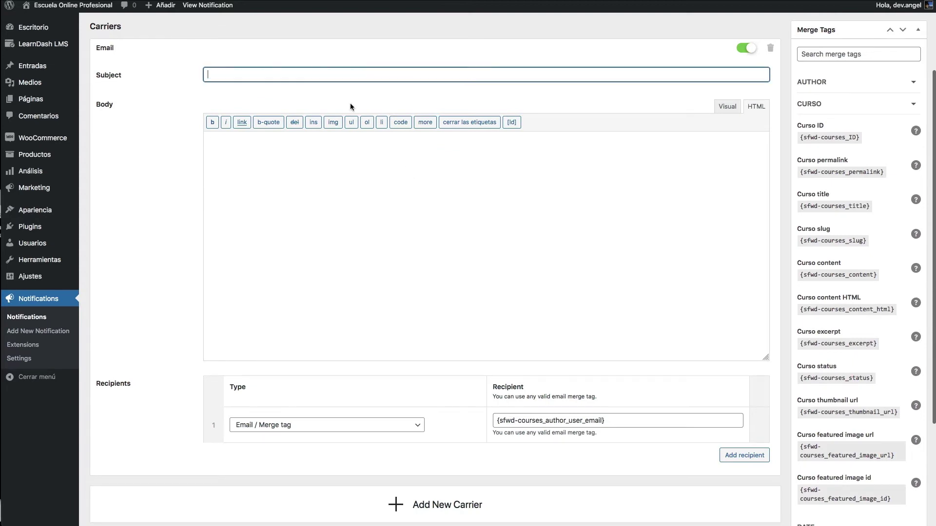
pyautogui.write('Aviso d')
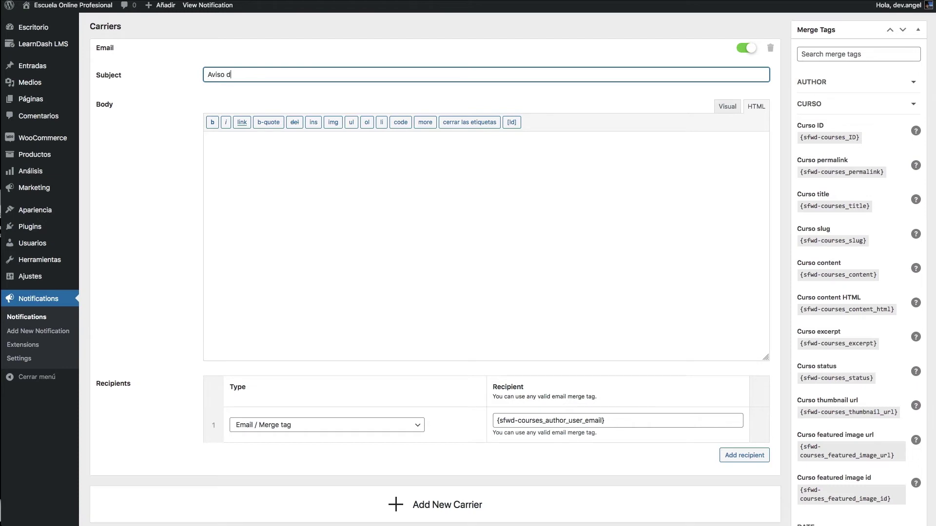
pyautogui.write('e curso actualizado')
pyautogui.press('Tab')
# - Paste the course-updated sentence into the body and bold {sfwd-courses_title} in Visual mode
pyautogui.click(299, 184)
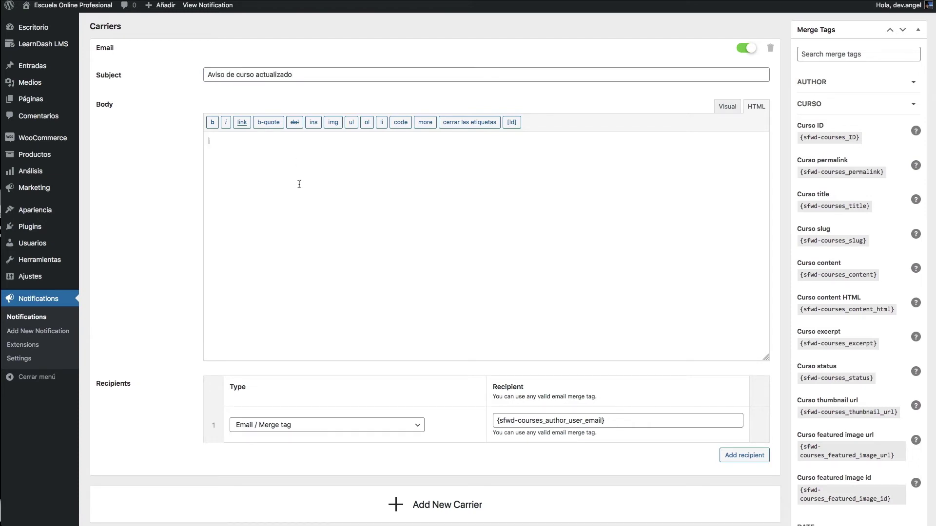
pyautogui.hotkey('ctrl', 'v')
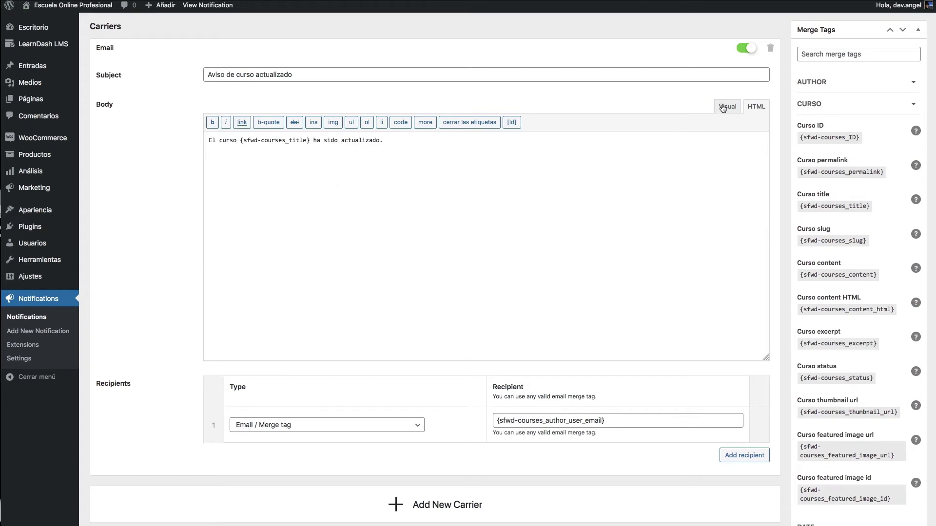
pyautogui.click(726, 107)
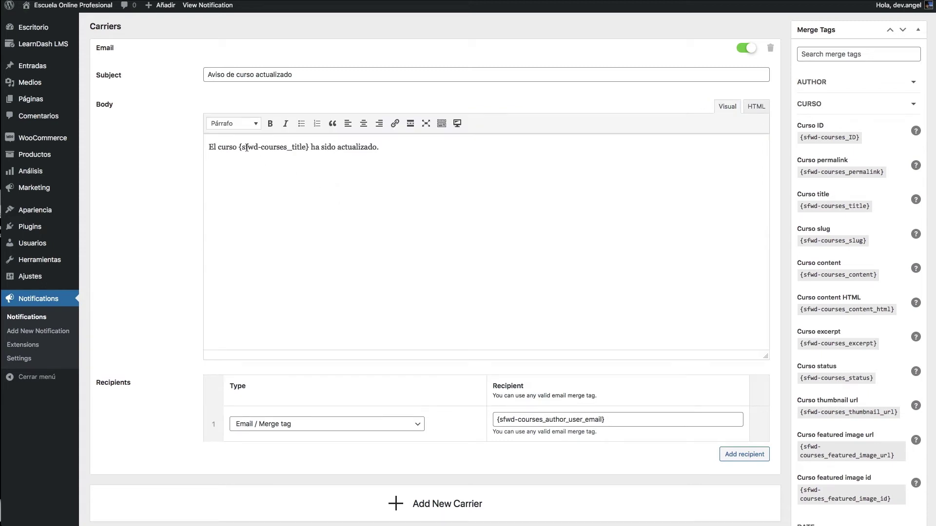
pyautogui.moveTo(238, 147); pyautogui.dragTo(309, 147)
pyautogui.click(270, 123)
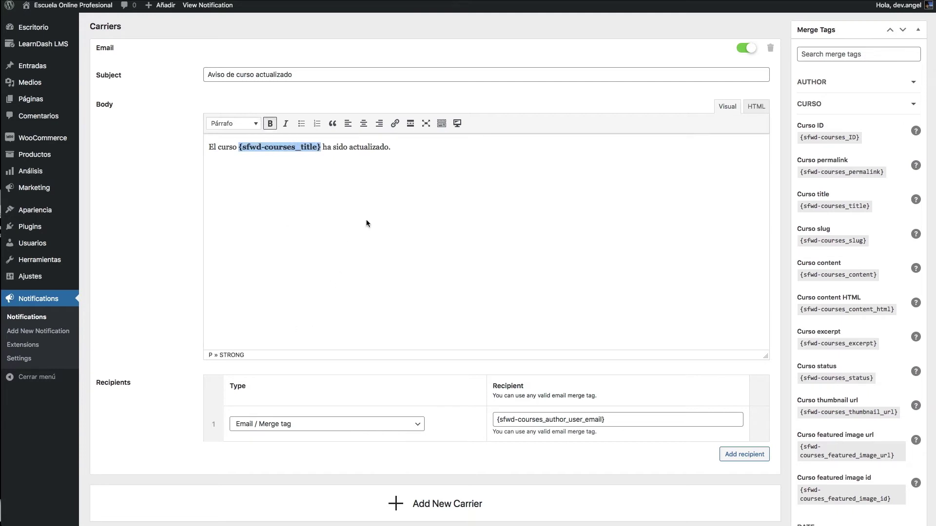
pyautogui.click(420, 149)
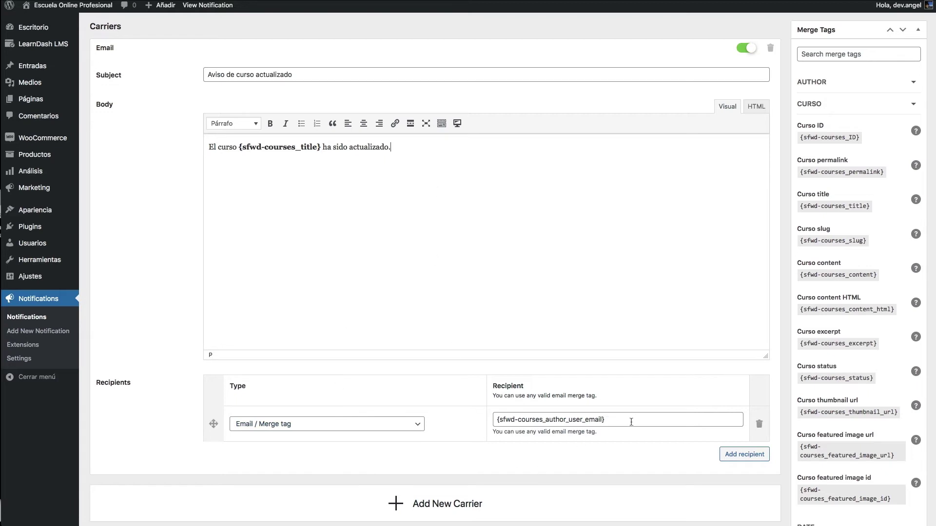
# - Extend the subject to 'Aviso de curso actualizado en la web XXXXX'
pyautogui.moveTo(631, 422); pyautogui.dragTo(494, 424)
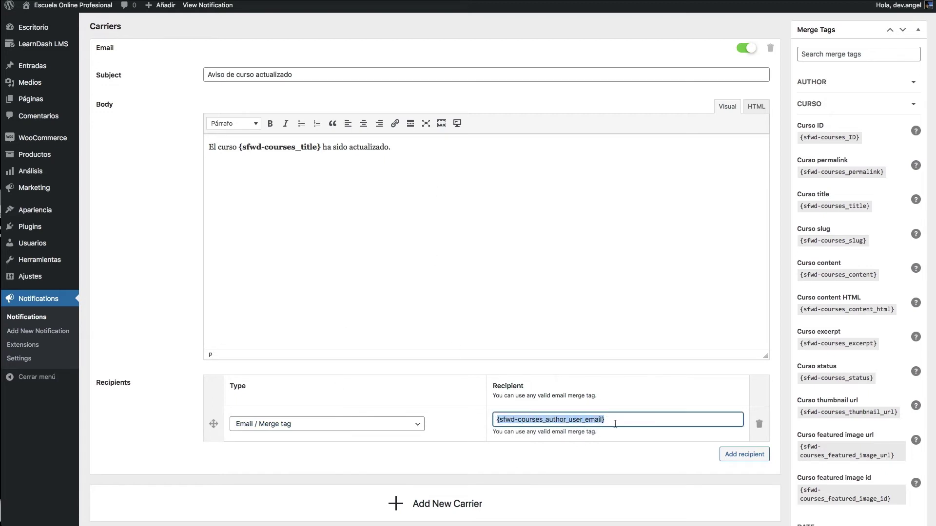
pyautogui.moveTo(626, 420); pyautogui.dragTo(467, 419)
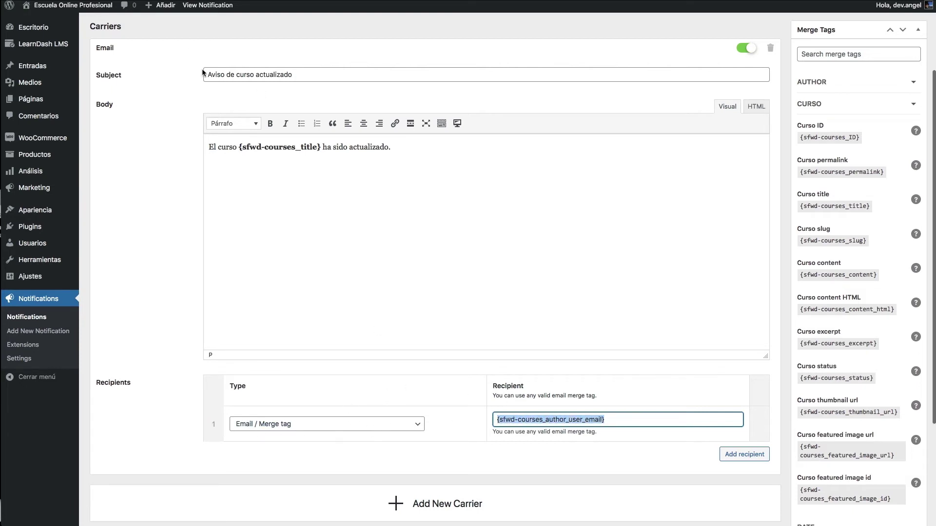
pyautogui.click(333, 74)
pyautogui.moveTo(299, 75); pyautogui.dragTo(178, 75)
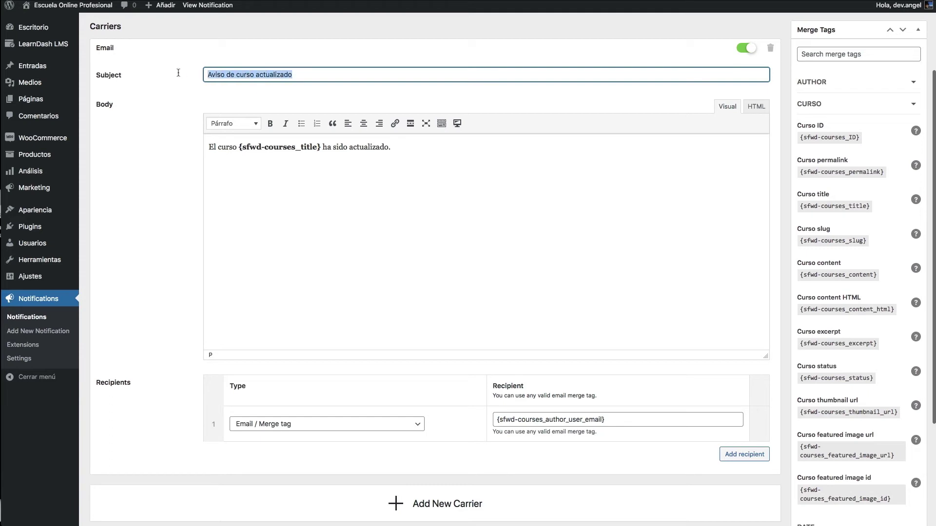
pyautogui.click(326, 73)
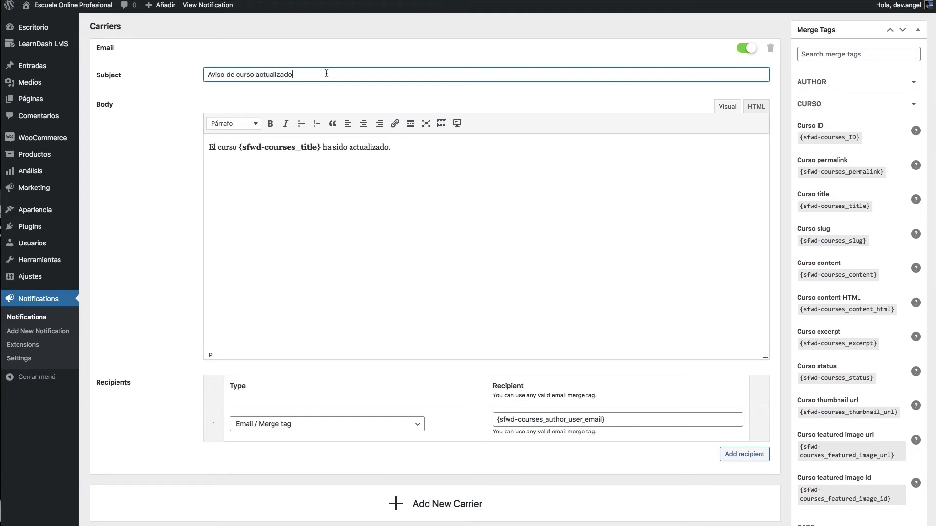
pyautogui.write('en la web')
pyautogui.click(846, 110)
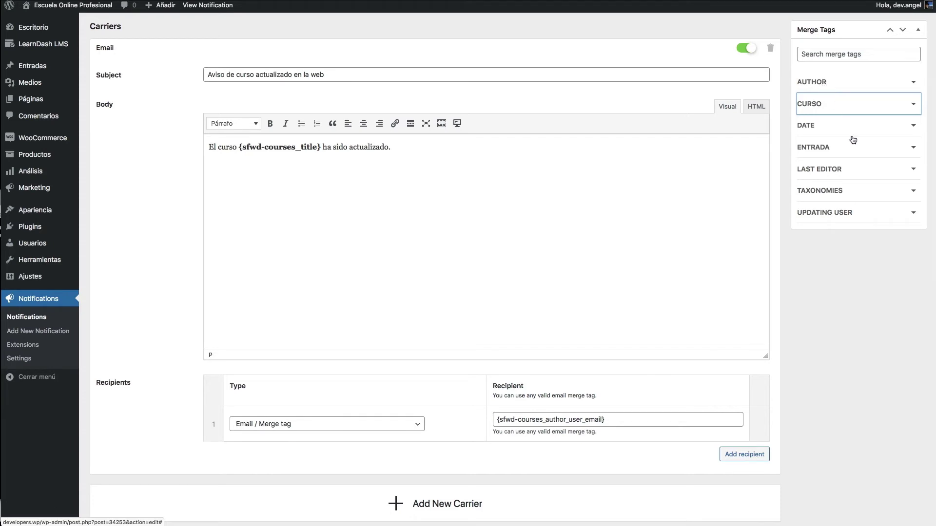
pyautogui.click(361, 72)
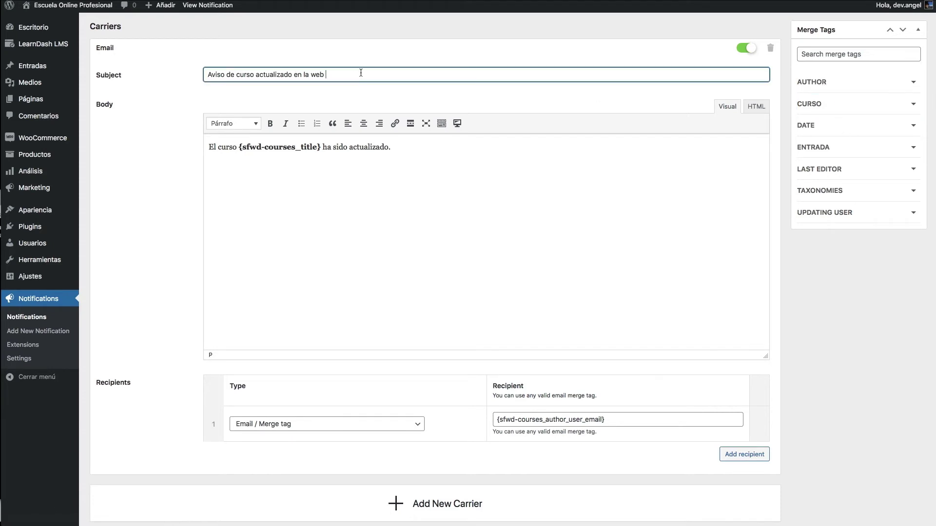
pyautogui.write('XXXXXX.WP')
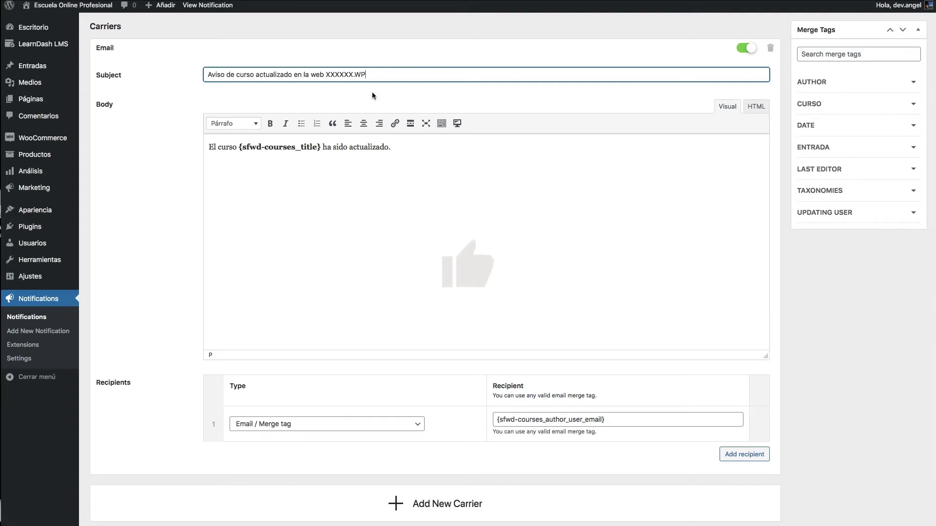
# - Select the course-title merge tag within the body sentence
pyautogui.moveTo(407, 75); pyautogui.dragTo(204, 75)
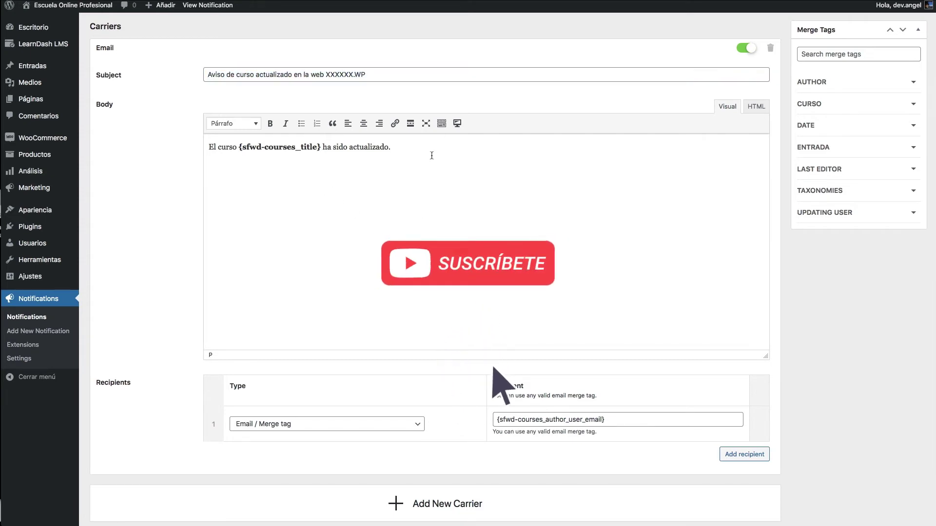
pyautogui.moveTo(392, 146); pyautogui.dragTo(222, 147)
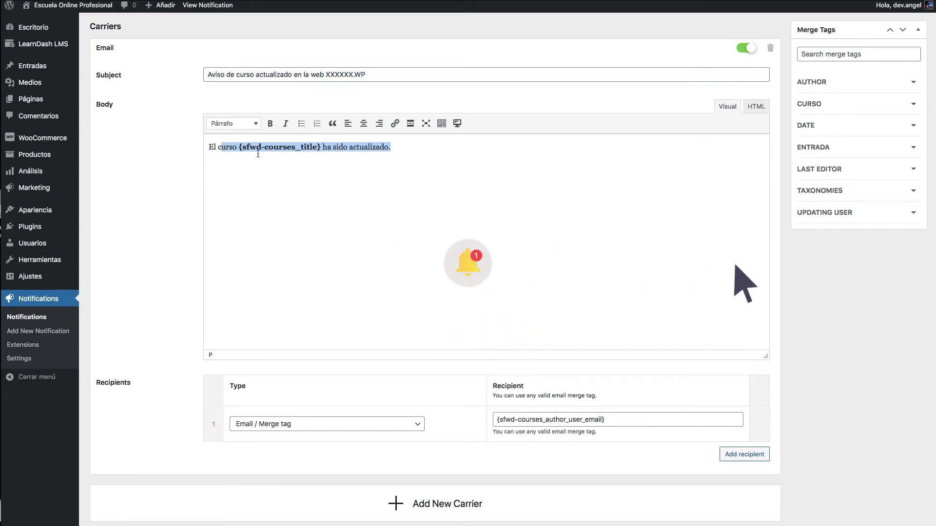
pyautogui.hotkey('shift', 'alt', 'Right')
pyautogui.tripleClick(234, 153)
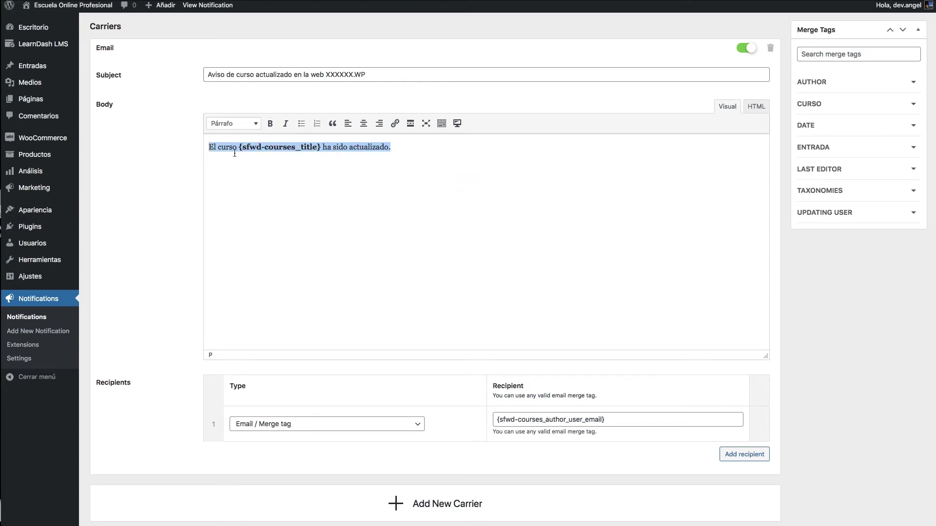
pyautogui.moveTo(249, 149); pyautogui.dragTo(280, 148)
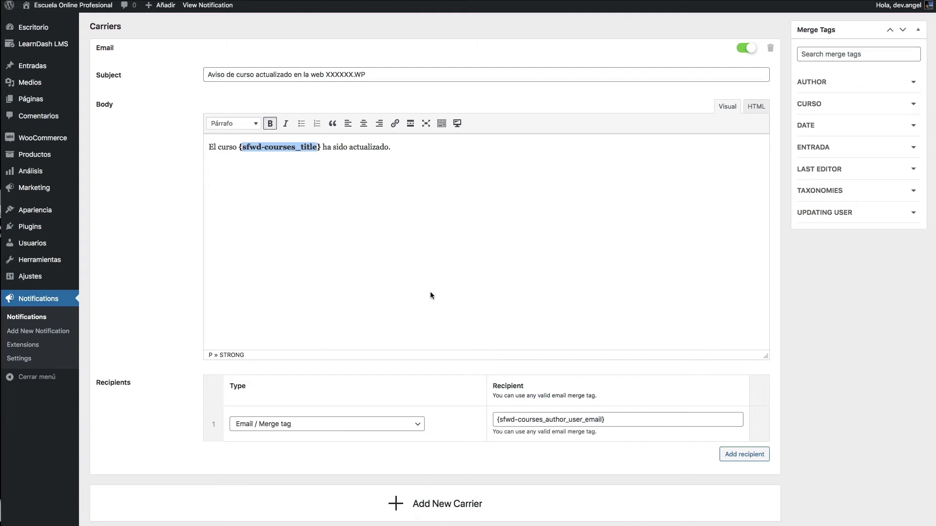
# - Add a second recipient and set its type to Role after trying Administrator, User and User ID
pyautogui.scroll(-2, 316, 345)
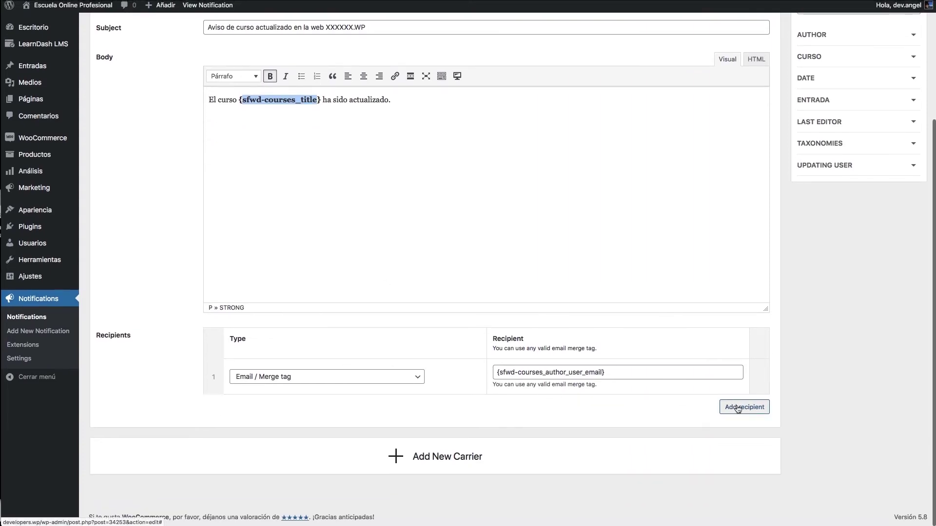
pyautogui.click(738, 406)
pyautogui.click(309, 413)
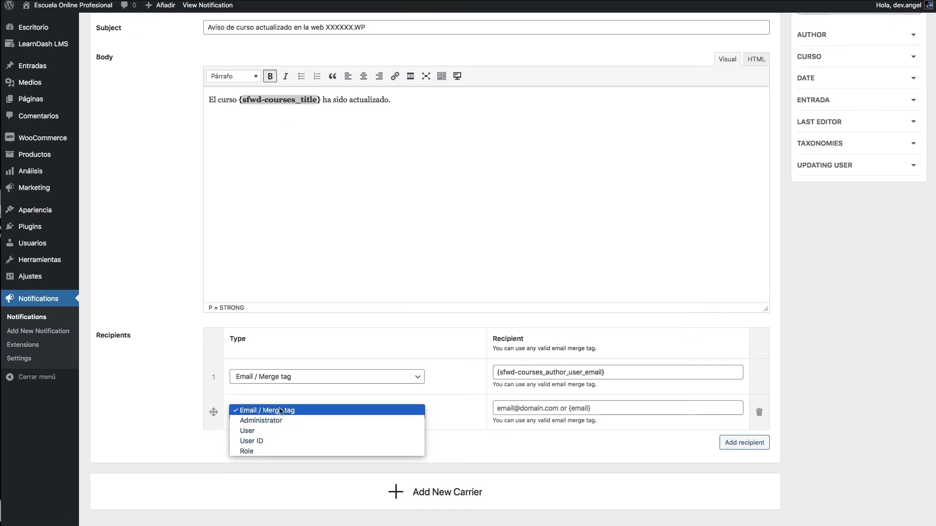
pyautogui.click(272, 423)
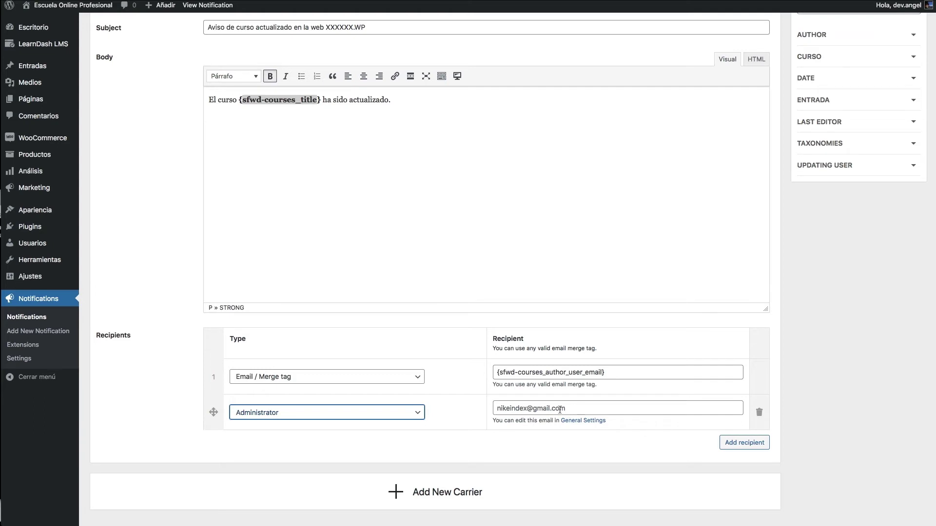
pyautogui.click(340, 413)
pyautogui.click(329, 420)
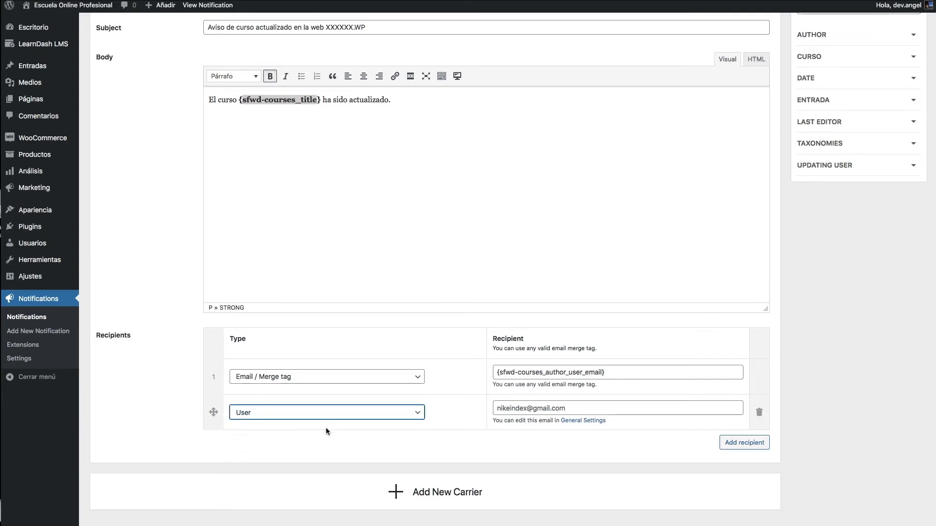
pyautogui.click(628, 410)
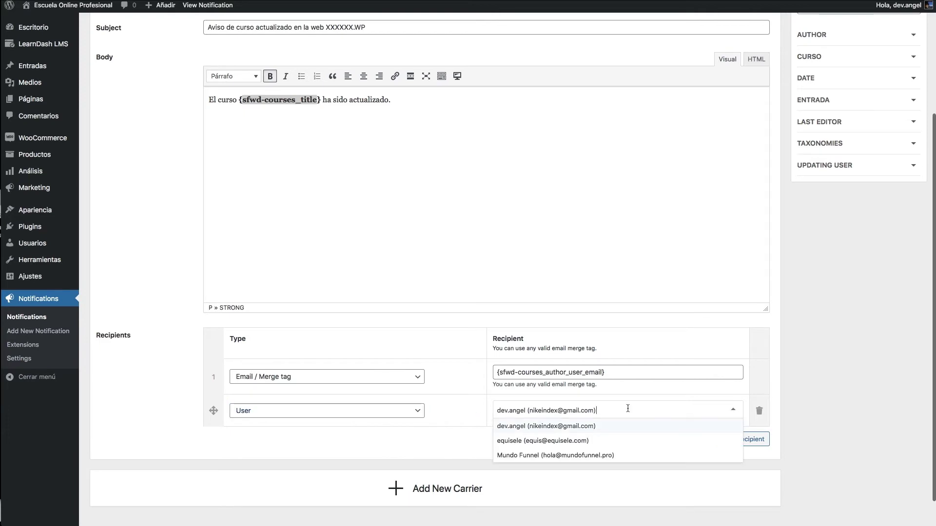
pyautogui.click(415, 434)
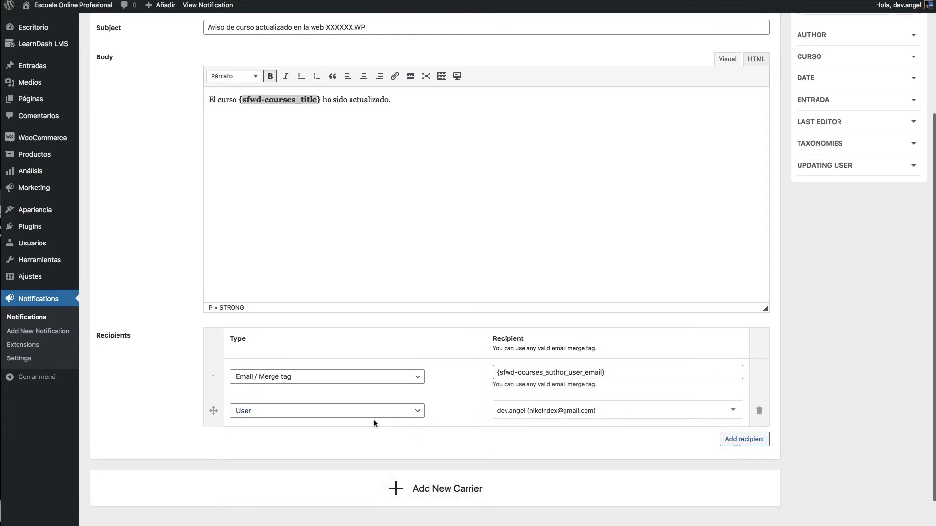
pyautogui.click(286, 412)
pyautogui.click(271, 420)
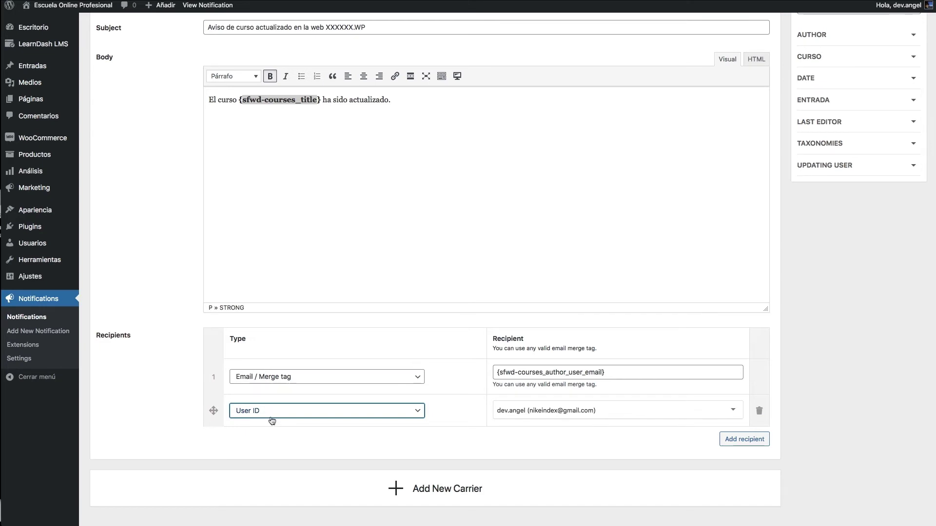
pyautogui.click(601, 408)
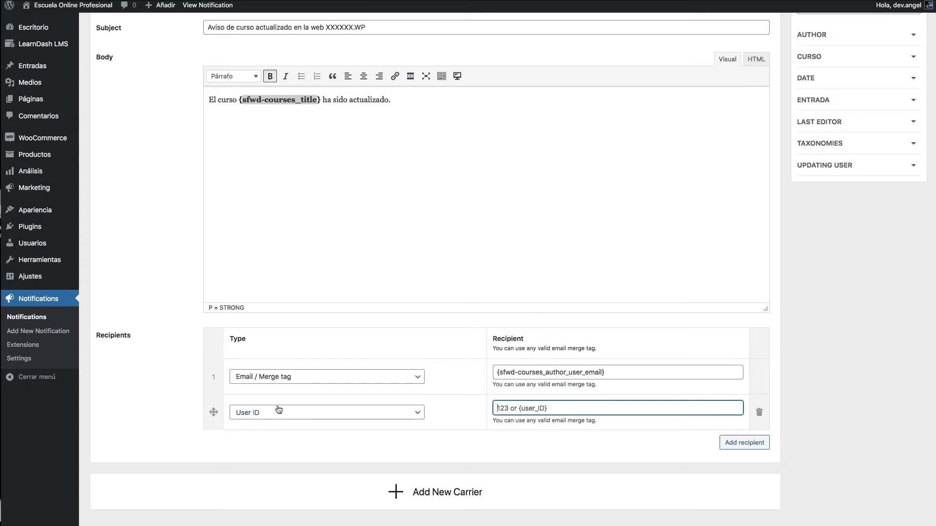
pyautogui.click(293, 413)
pyautogui.click(293, 415)
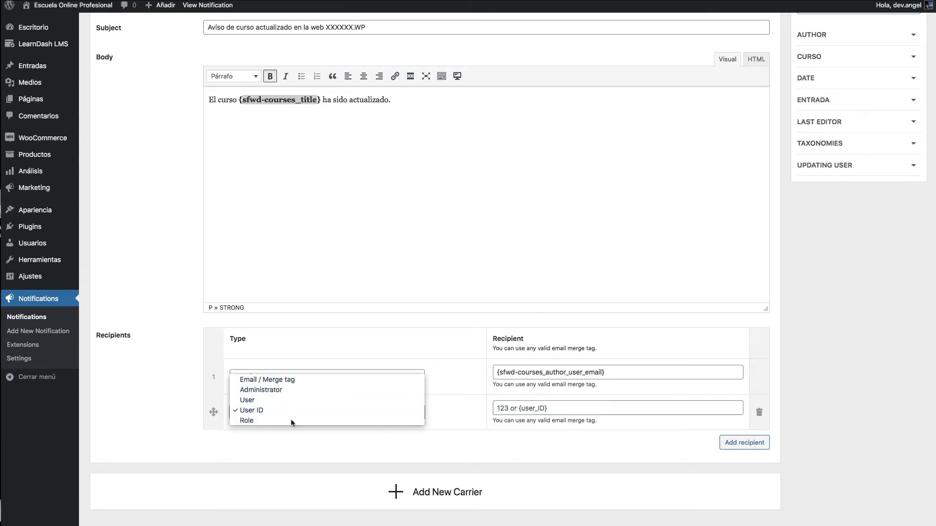
pyautogui.click(293, 422)
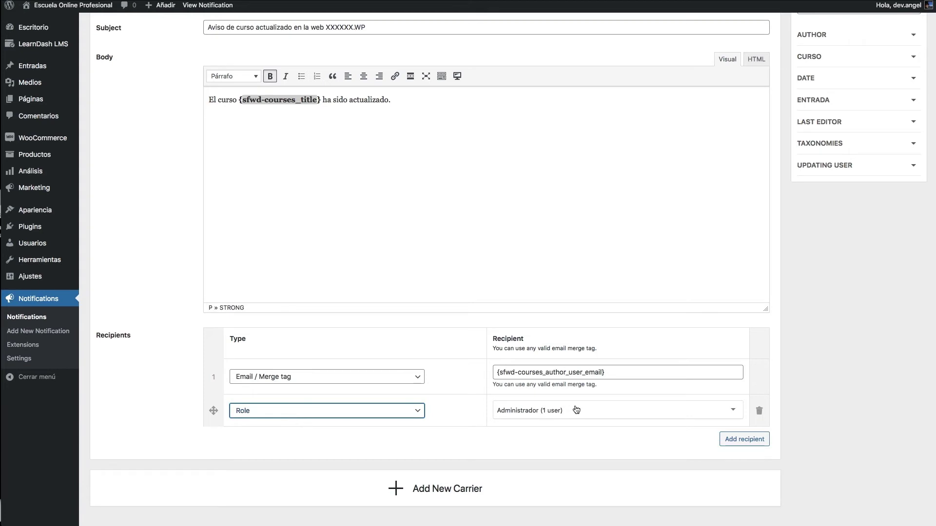
# - Choose Suscriptor as the recipient role
pyautogui.click(575, 409)
pyautogui.scroll(-2, 575, 443)
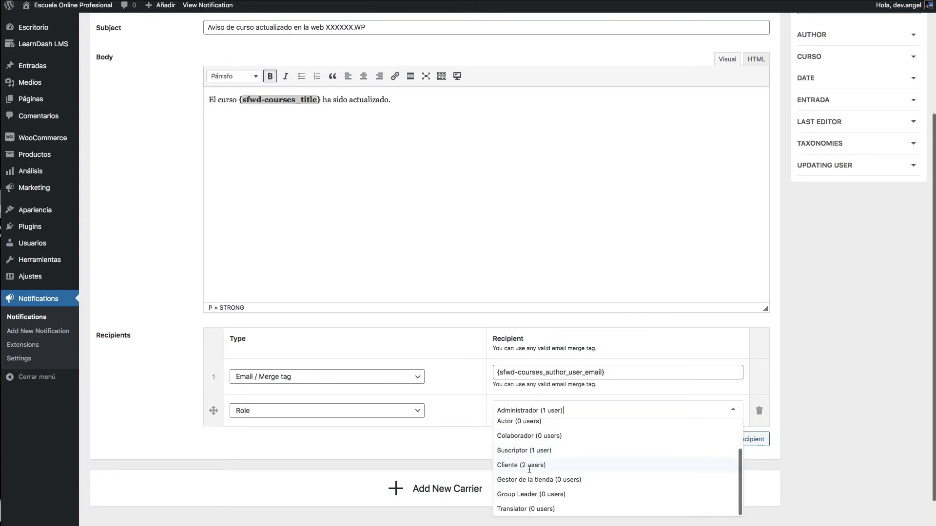
pyautogui.scroll(2, 542, 453)
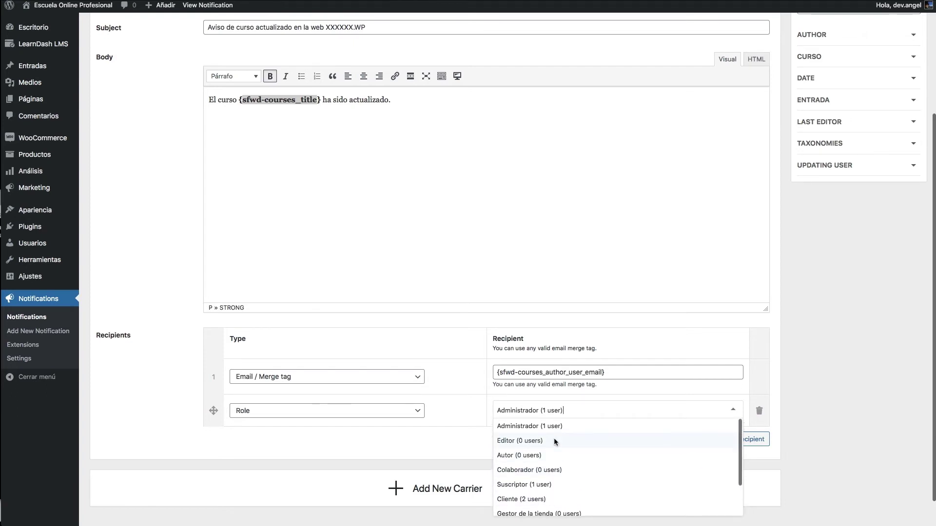
pyautogui.scroll(-2, 554, 442)
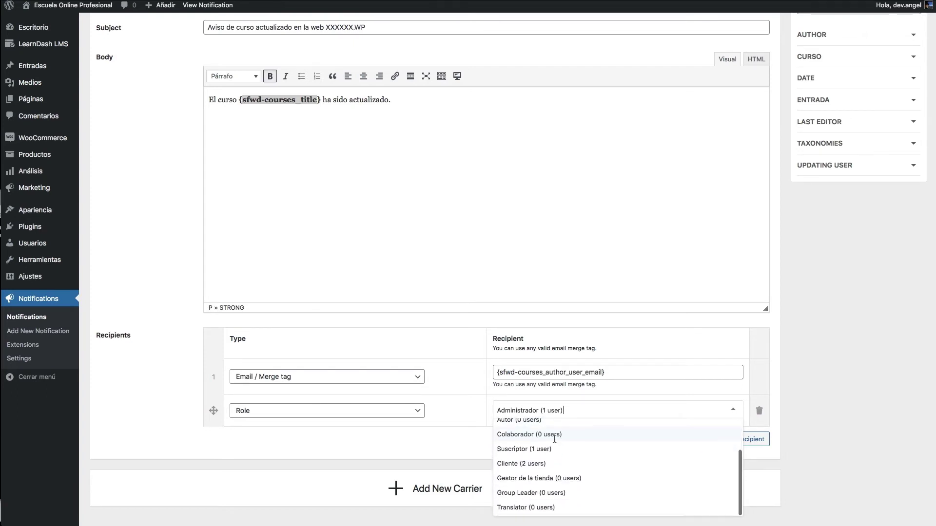
pyautogui.click(517, 451)
pyautogui.click(526, 404)
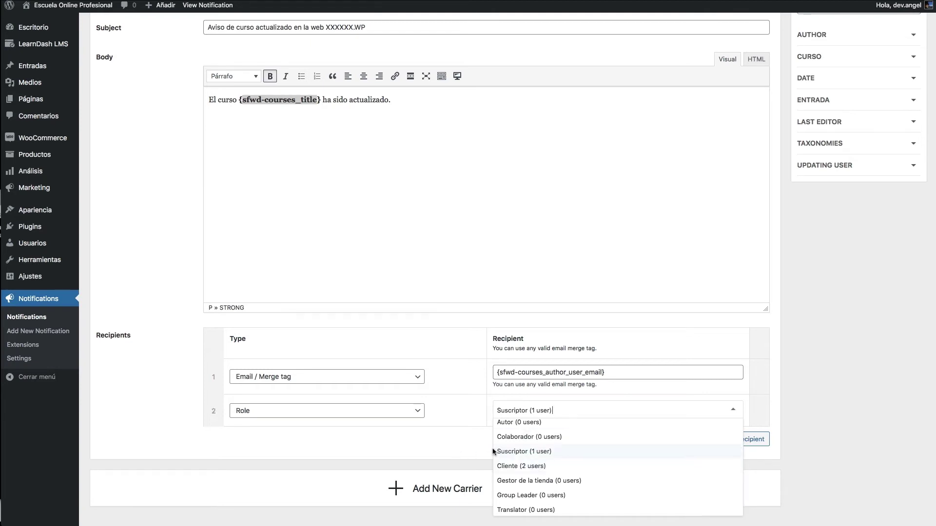
pyautogui.click(465, 437)
pyautogui.click(563, 403)
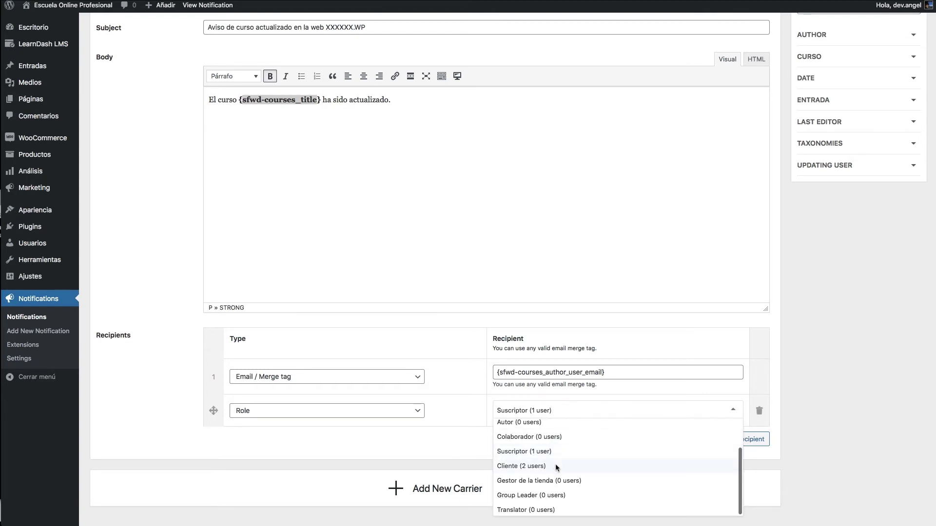
pyautogui.click(558, 467)
pyautogui.click(558, 411)
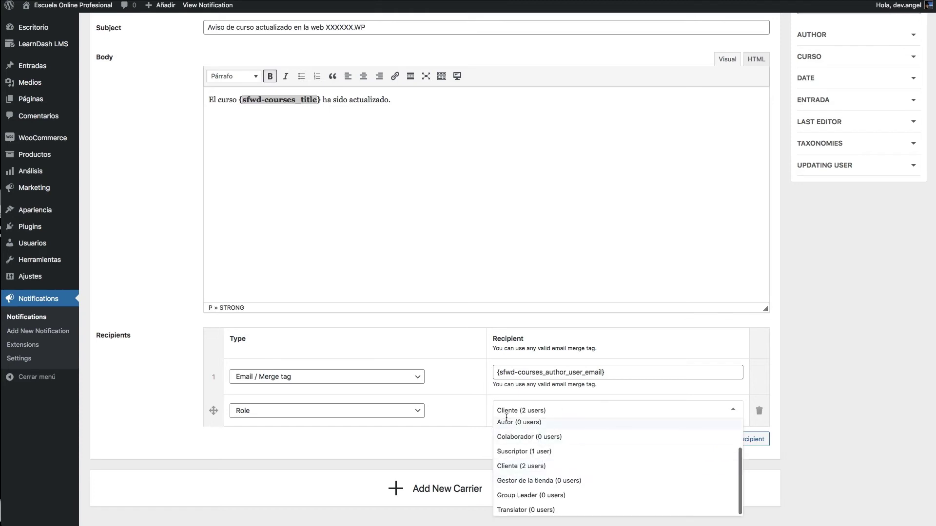
pyautogui.click(504, 454)
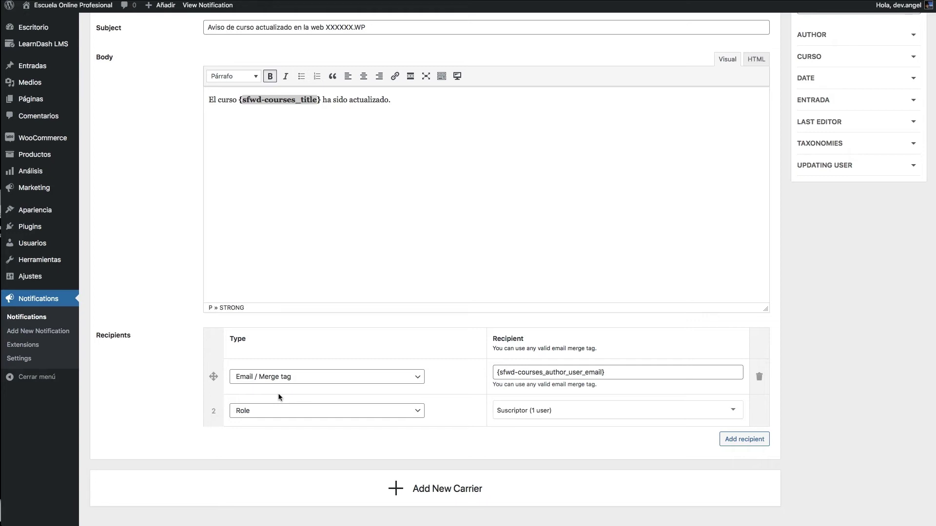
# - Append 'Revisa el contenido para comprobar que la actualización del programa es correcto' to the body and remove the Suscriptor recipient
pyautogui.click(538, 128)
pyautogui.write('Re')
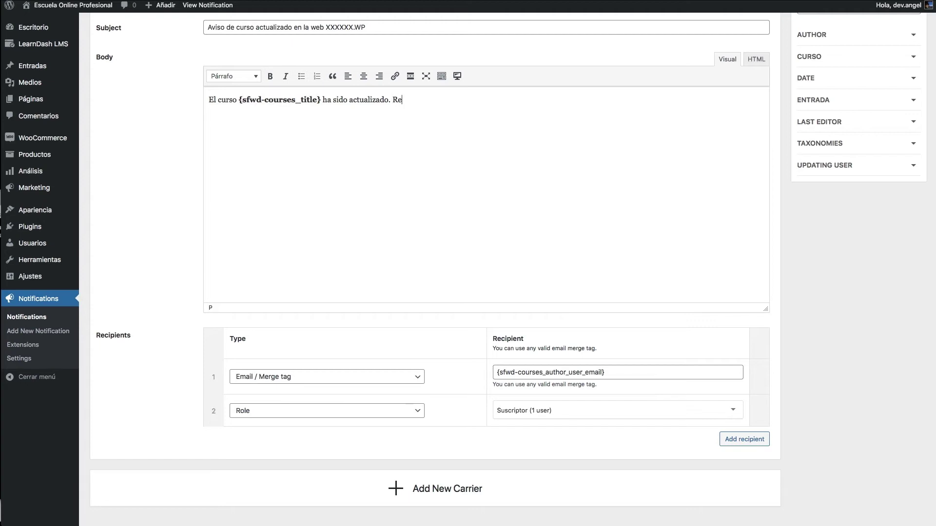
pyautogui.write('visa el contenido para comprob')
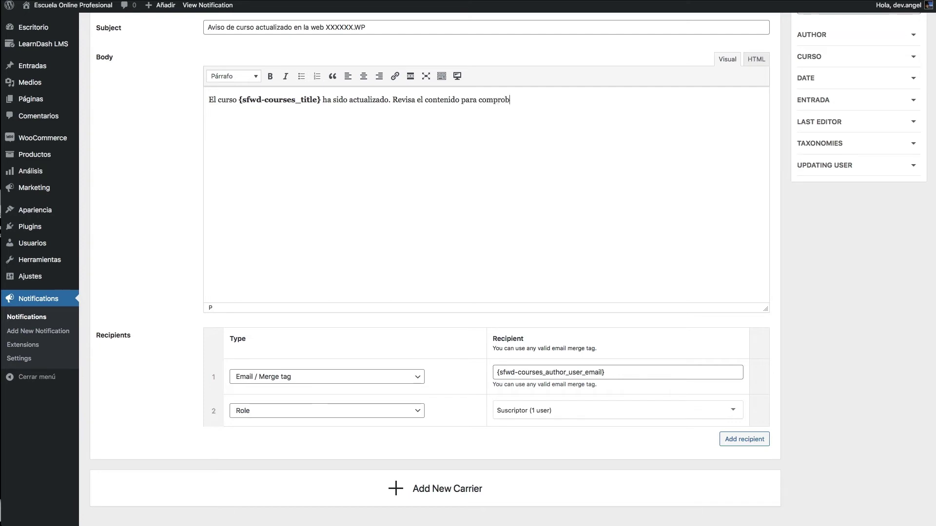
pyautogui.write('ar que la actualización del')
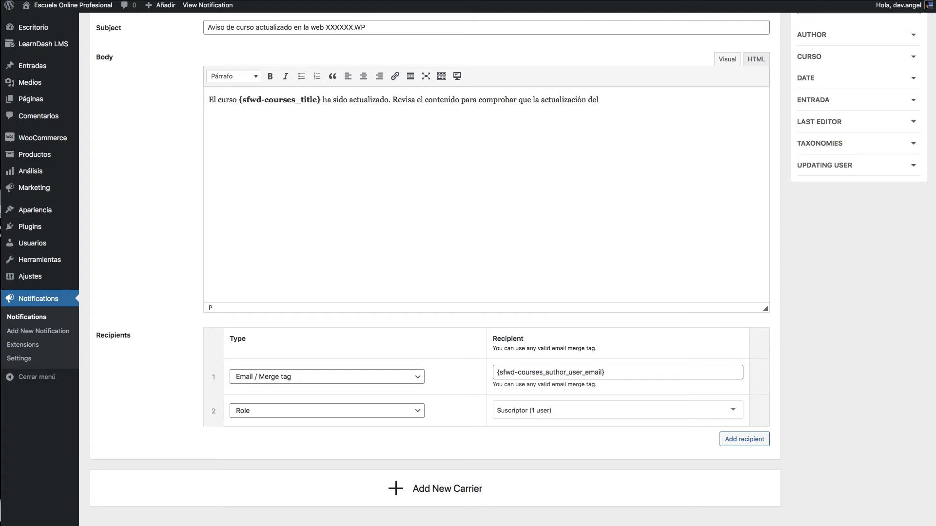
pyautogui.write(' programa es correcto')
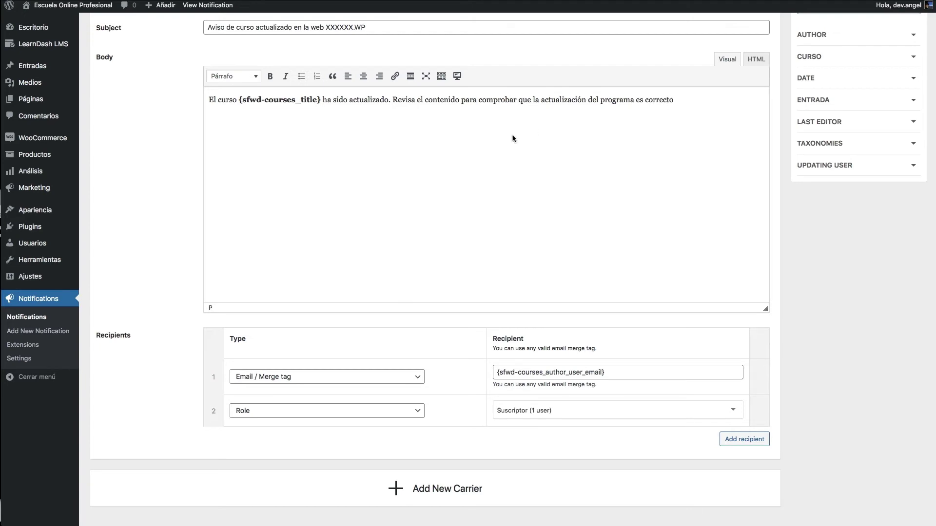
pyautogui.click(756, 412)
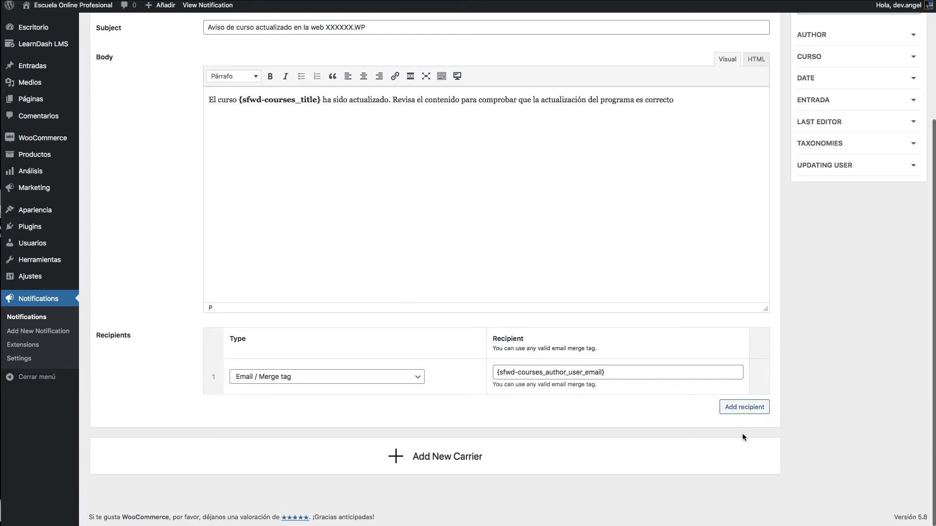
pyautogui.scroll(1, 731, 390)
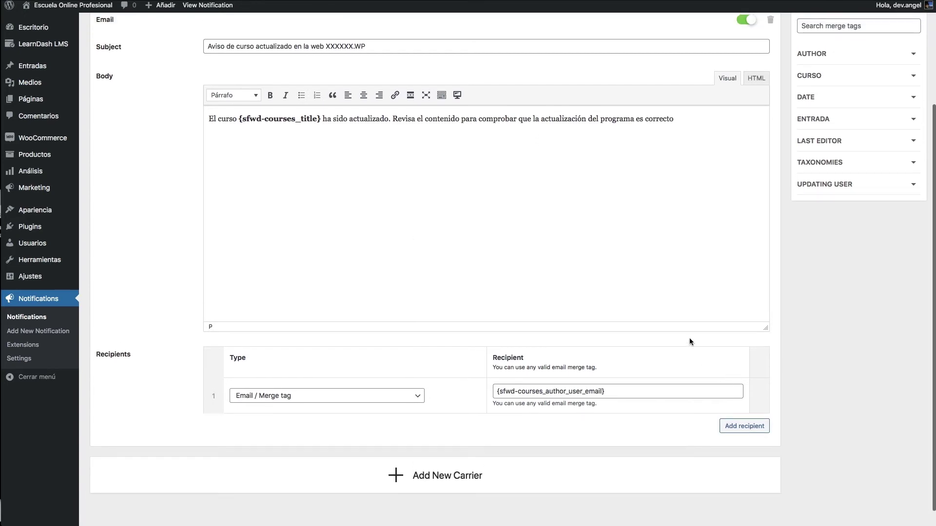
pyautogui.click(693, 135)
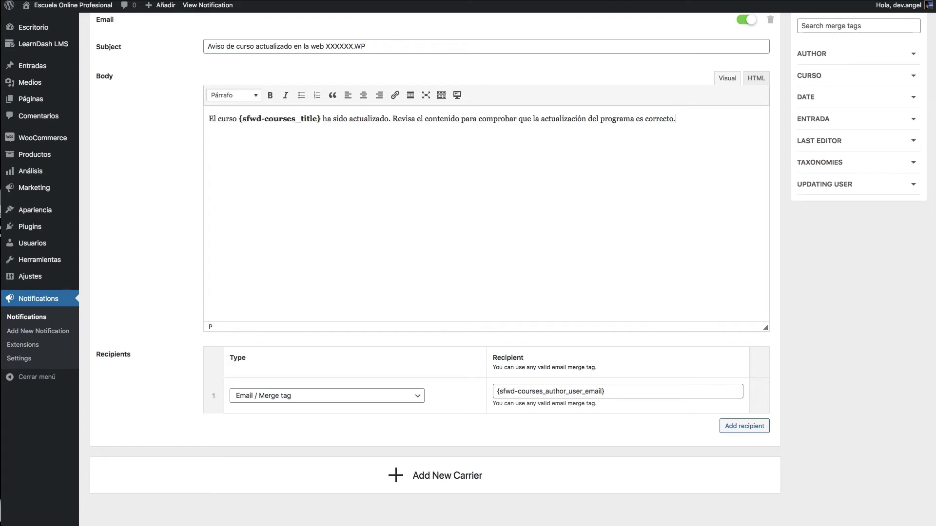
# - Save the course-update notification and return to the Notifications list
pyautogui.scroll(4, 654, 179)
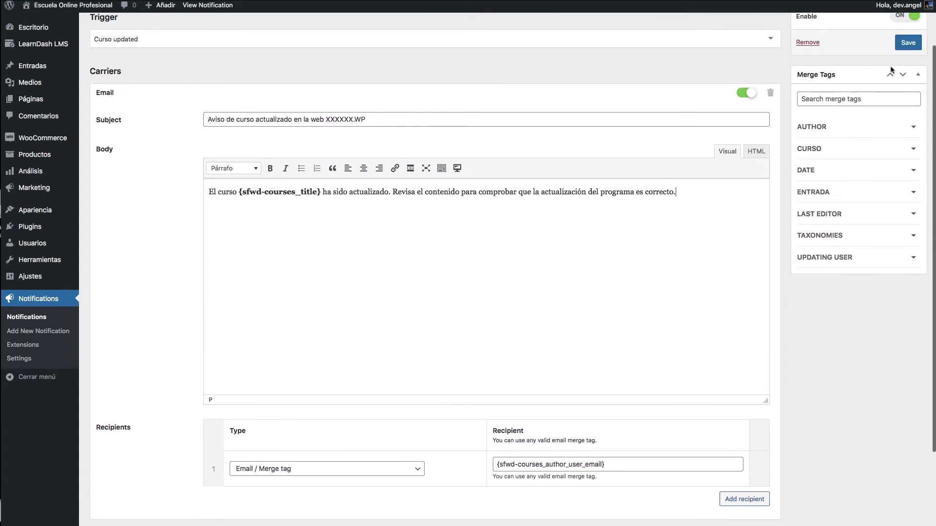
pyautogui.click(907, 43)
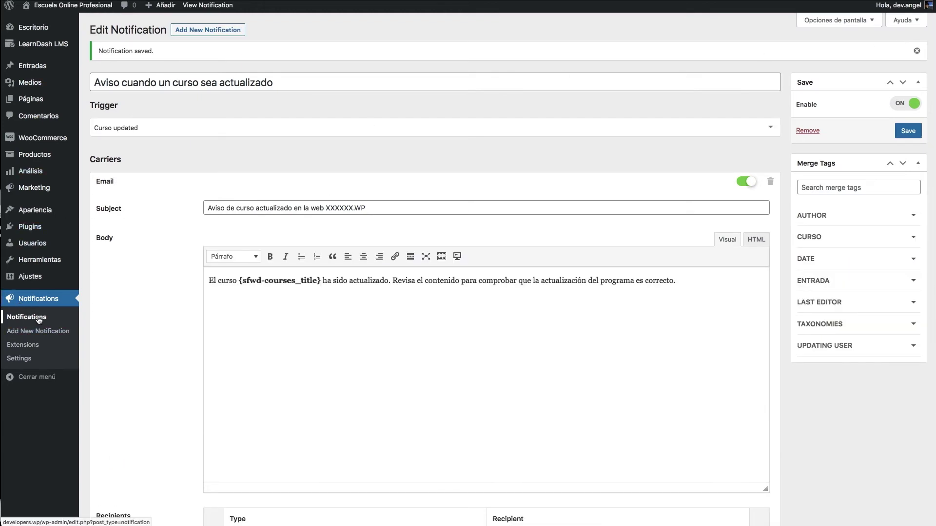
pyautogui.click(39, 320)
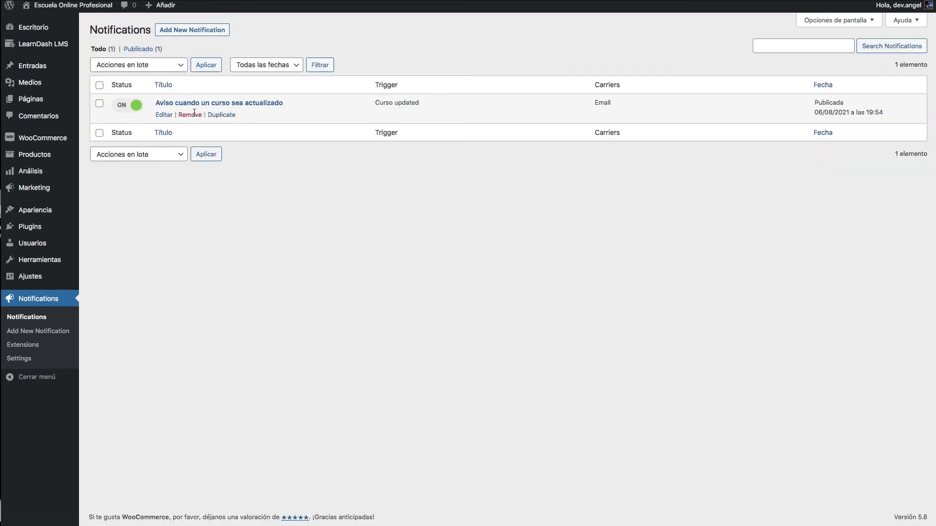
# - Duplicate the course-update notification and retitle it with '(para los estudiantes)' instead of '(Duplicate)'
pyautogui.click(232, 115)
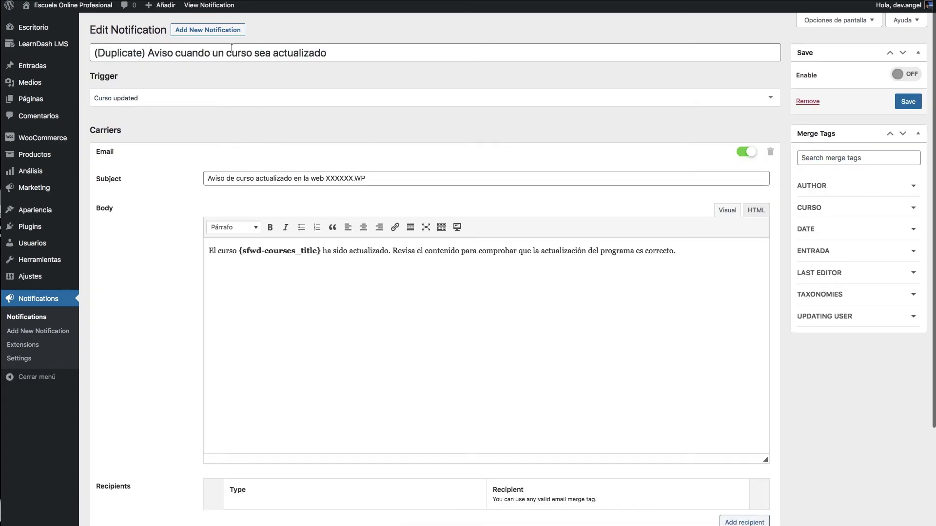
pyautogui.moveTo(147, 52); pyautogui.dragTo(33, 51)
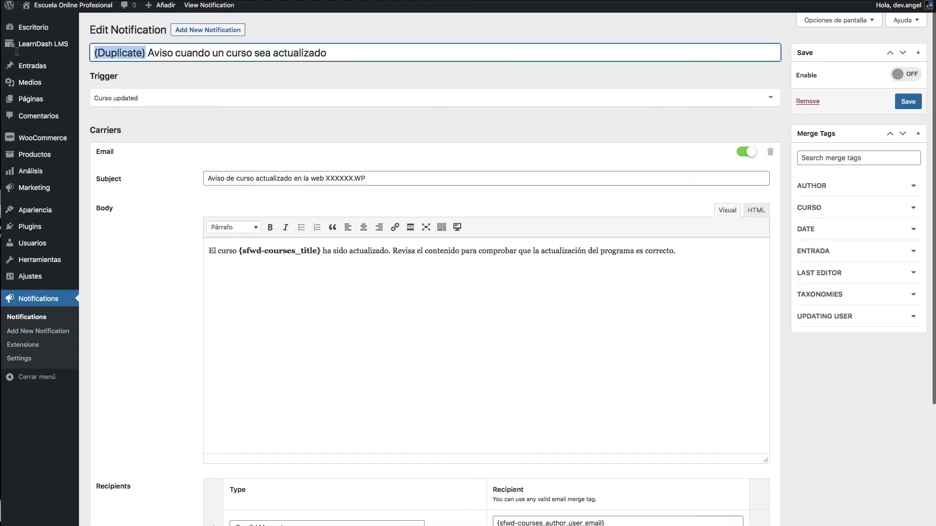
pyautogui.press('BackSpace')
pyautogui.press('End')
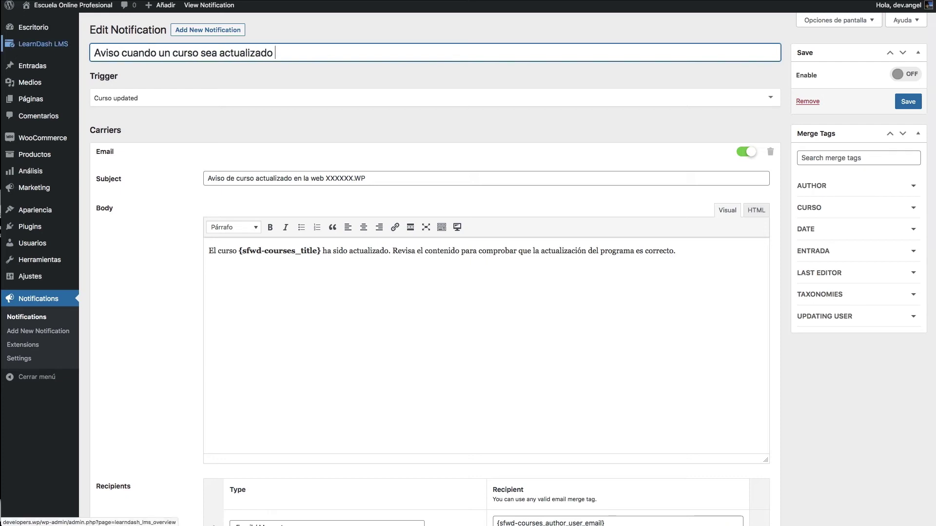
pyautogui.write('{')
pyautogui.write('()')
pyautogui.press('Left')
pyautogui.write('para ')
pyautogui.write('los ')
pyautogui.write('estudiante')
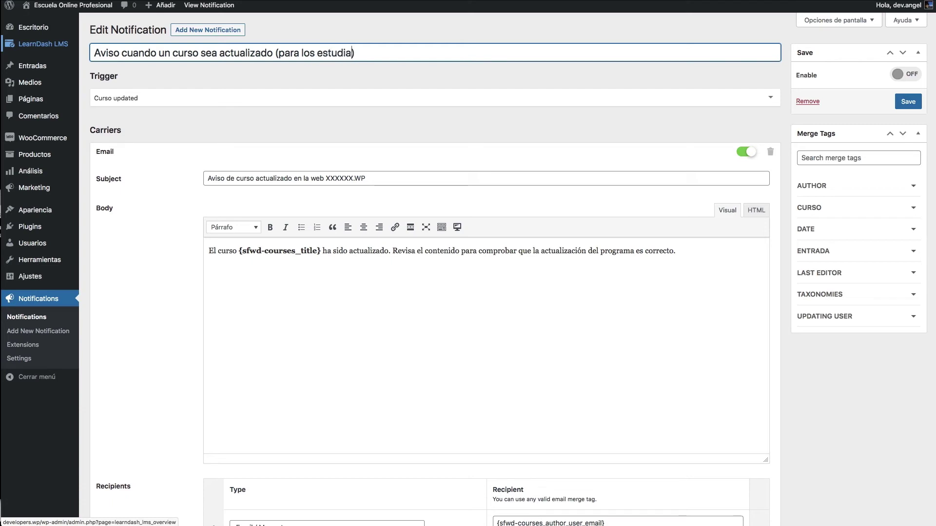
pyautogui.write('s')
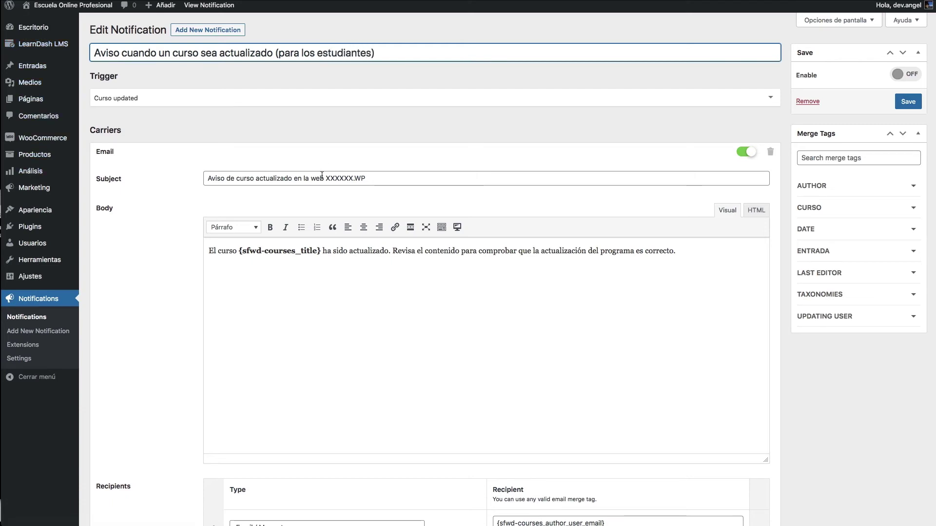
# - Copy the body's opening sentence into the Subject: 'El curso {sfwd-courses_title} ha sido actualizado.'
pyautogui.click(374, 248)
pyautogui.moveTo(388, 251); pyautogui.dragTo(209, 250)
pyautogui.hotkey('ctrl', 'c')
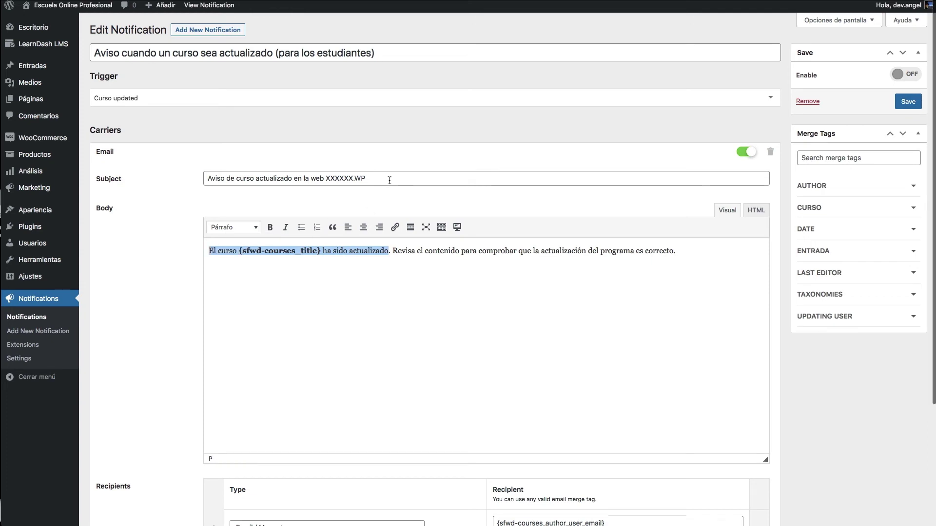
pyautogui.moveTo(389, 179); pyautogui.dragTo(201, 179)
pyautogui.hotkey('ctrl', 'v')
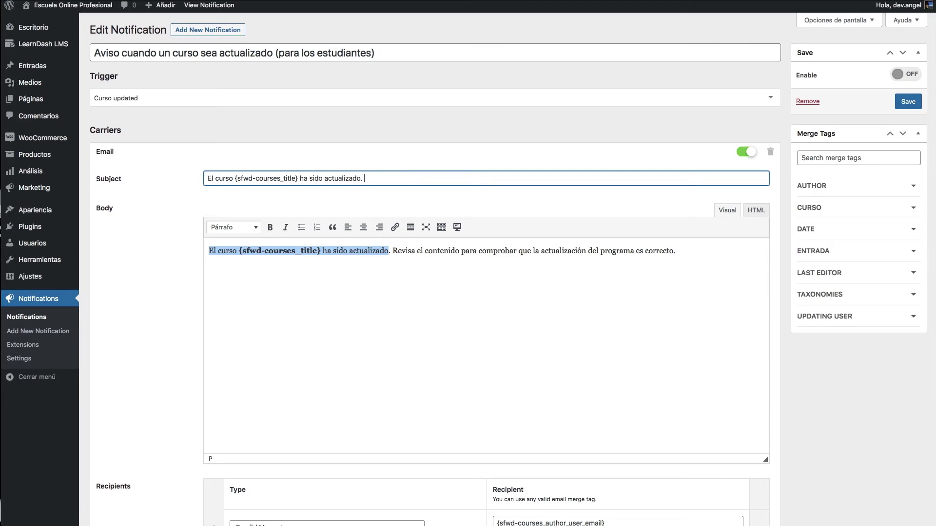
pyautogui.click(449, 319)
pyautogui.hotkey('ctrl', 'a')
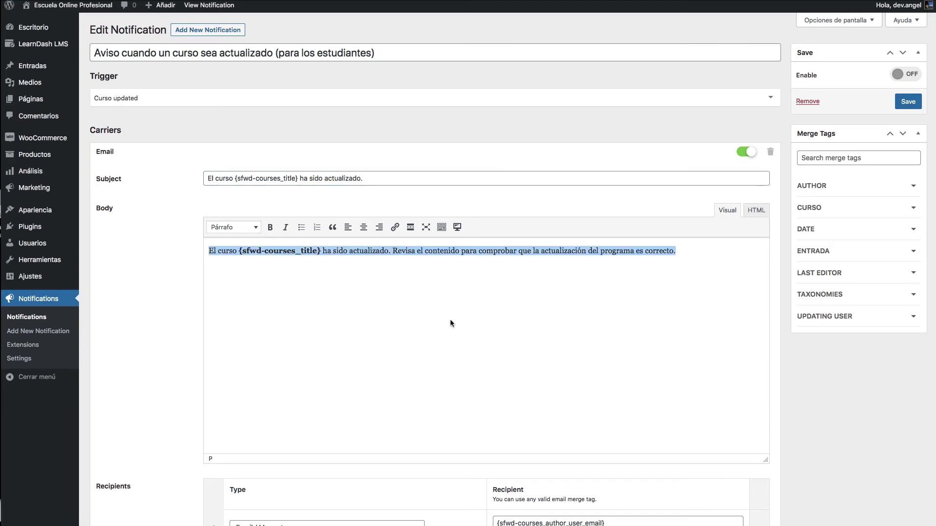
# - Start the body with 'Hola,' and set the first recipient to the Cliente role
pyautogui.write('Hola,')
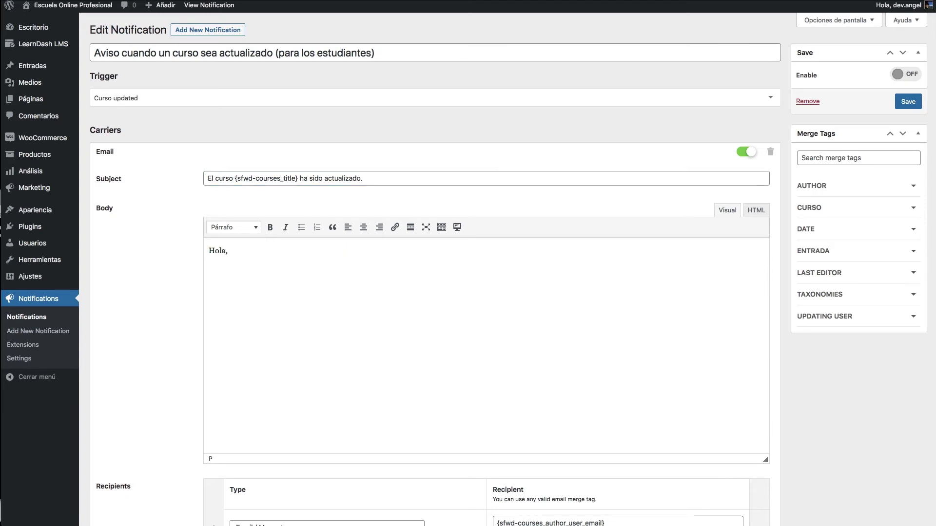
pyautogui.scroll(-5, 547, 296)
pyautogui.click(344, 375)
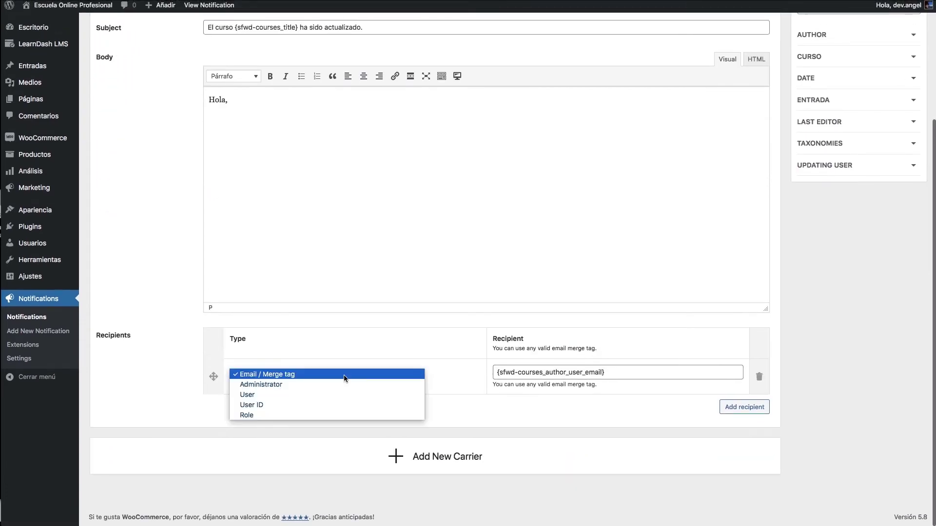
pyautogui.click(302, 415)
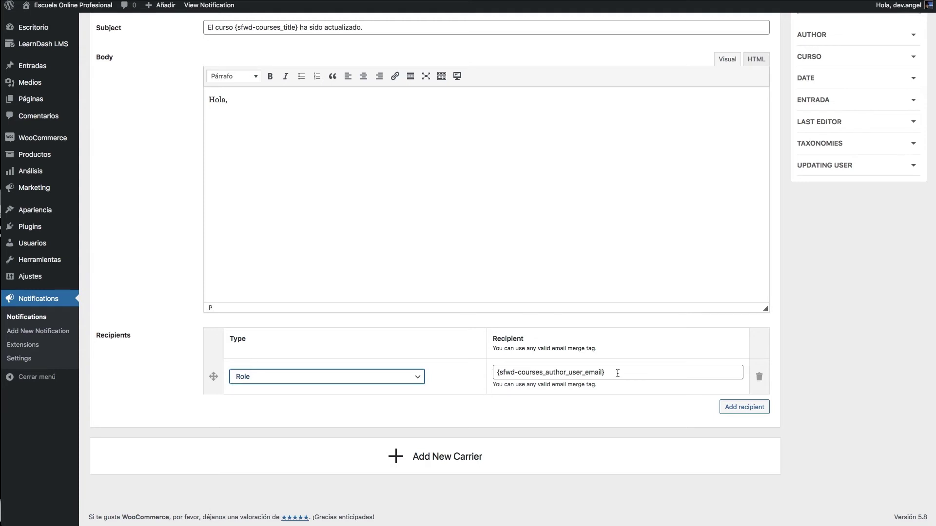
pyautogui.click(601, 379)
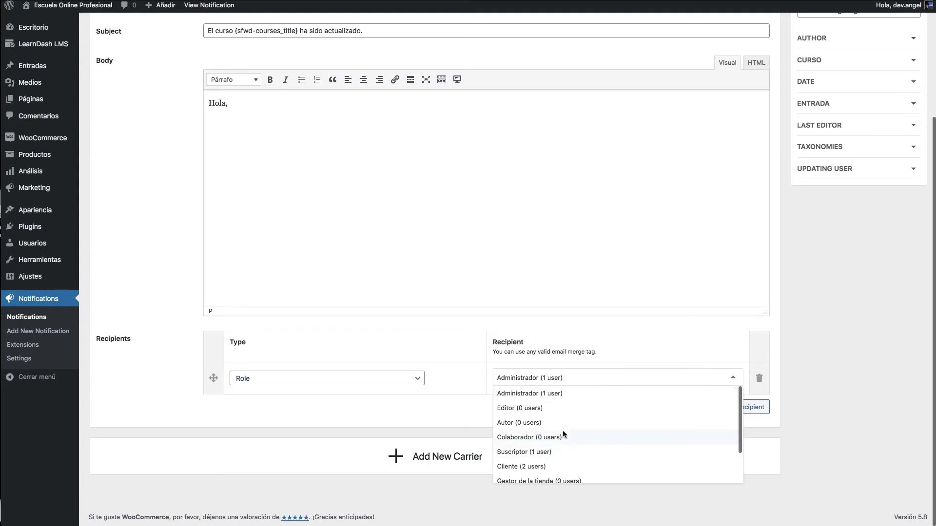
pyautogui.scroll(-2, 517, 416)
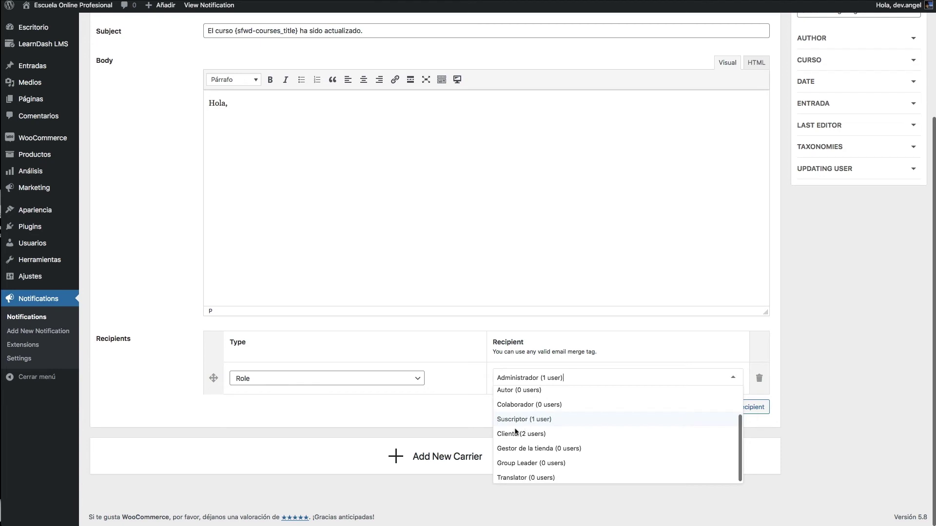
pyautogui.click(513, 435)
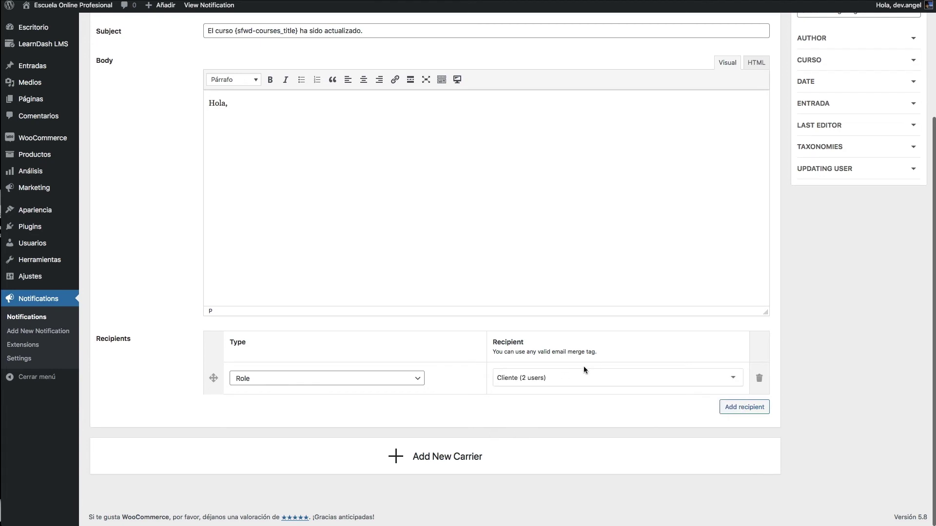
# - Add a second recipient set to the Suscriptor role
pyautogui.click(740, 411)
pyautogui.click(324, 412)
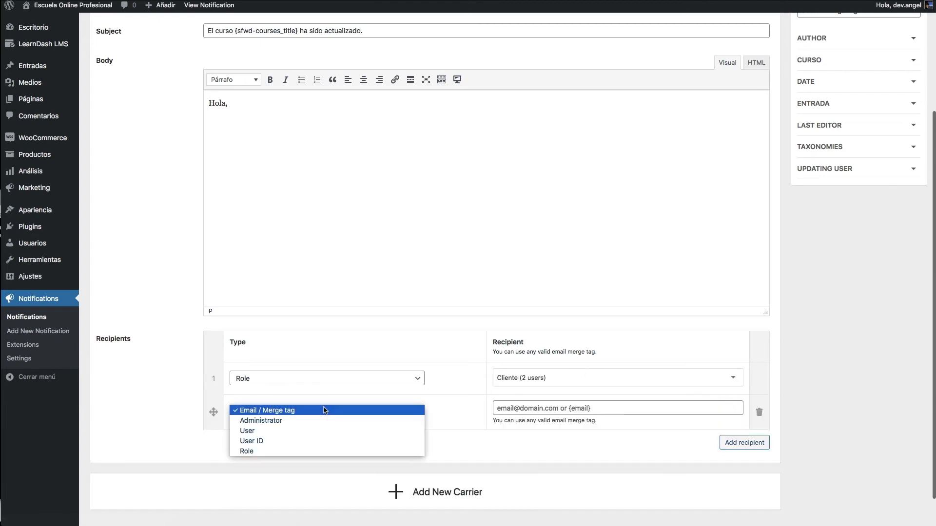
pyautogui.click(319, 411)
pyautogui.click(302, 413)
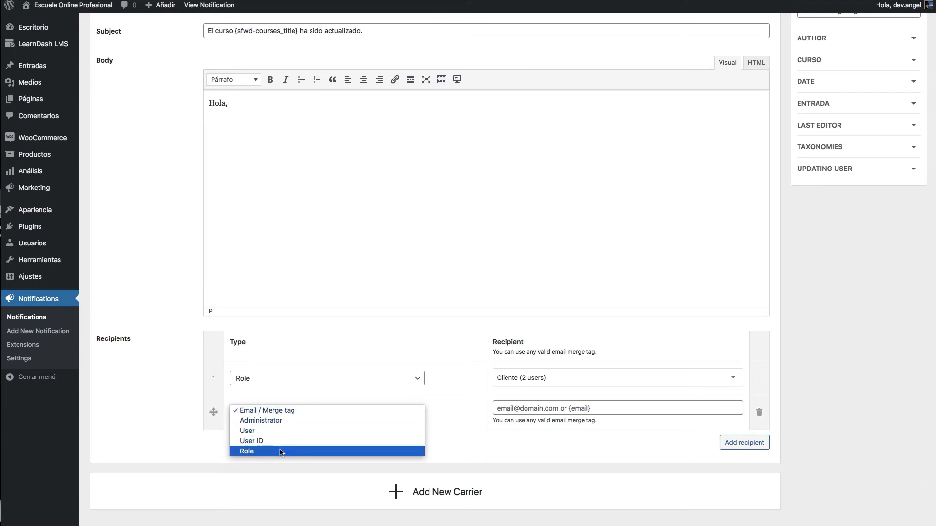
pyautogui.click(282, 452)
pyautogui.click(527, 409)
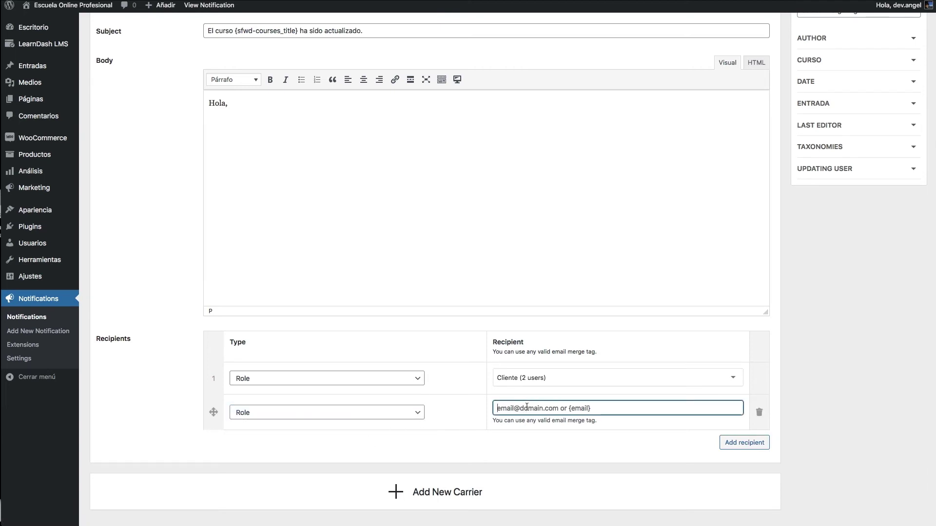
pyautogui.click(547, 410)
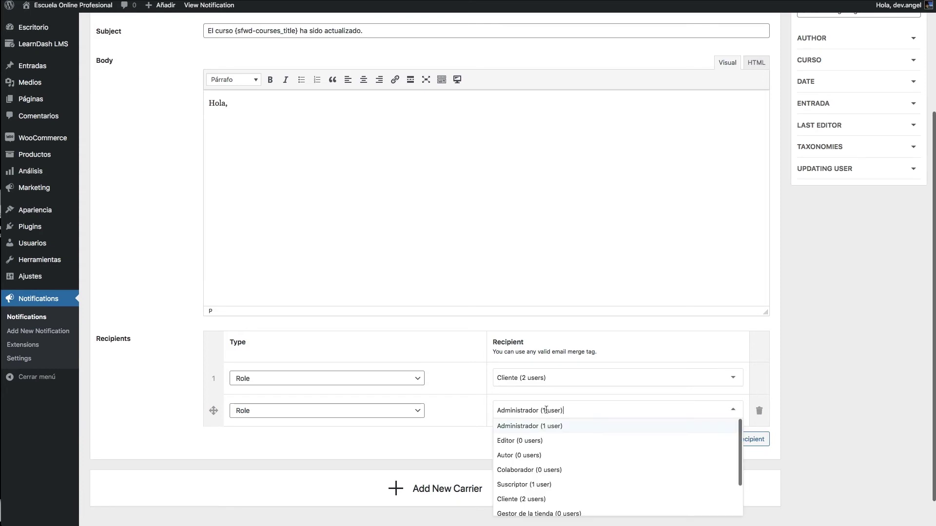
pyautogui.click(531, 484)
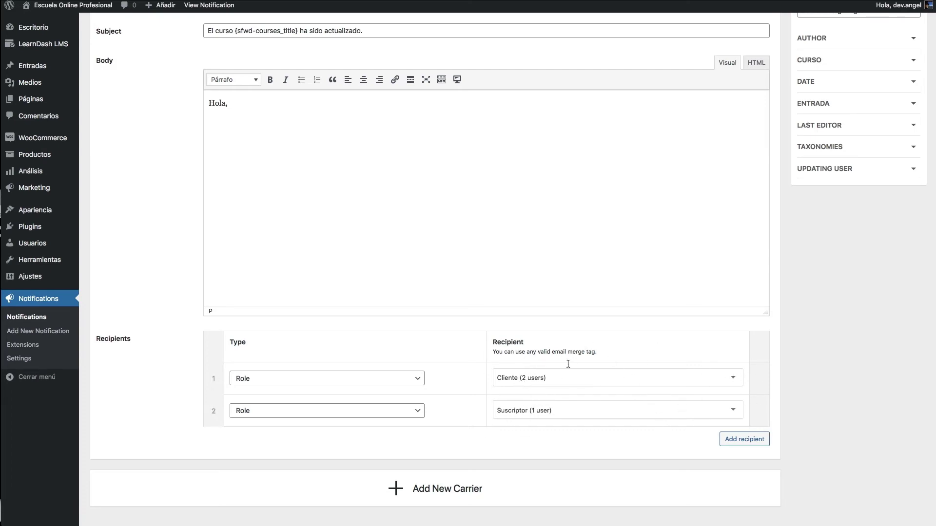
pyautogui.scroll(2, 559, 374)
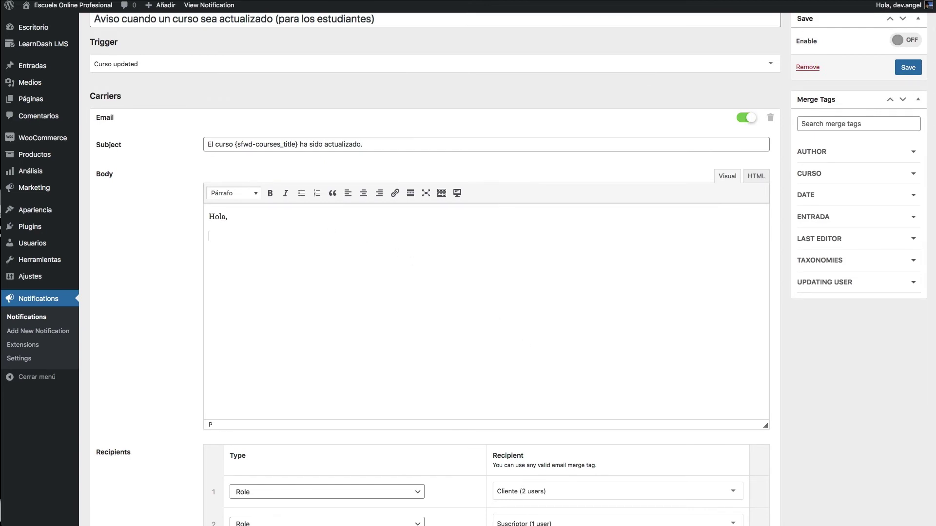
# - Write the body sentence about the updated course with the {sfwd-courses_title} tag, ending 'haciendo clic aquí'
pyautogui.write('e ha actualizado el contenid')
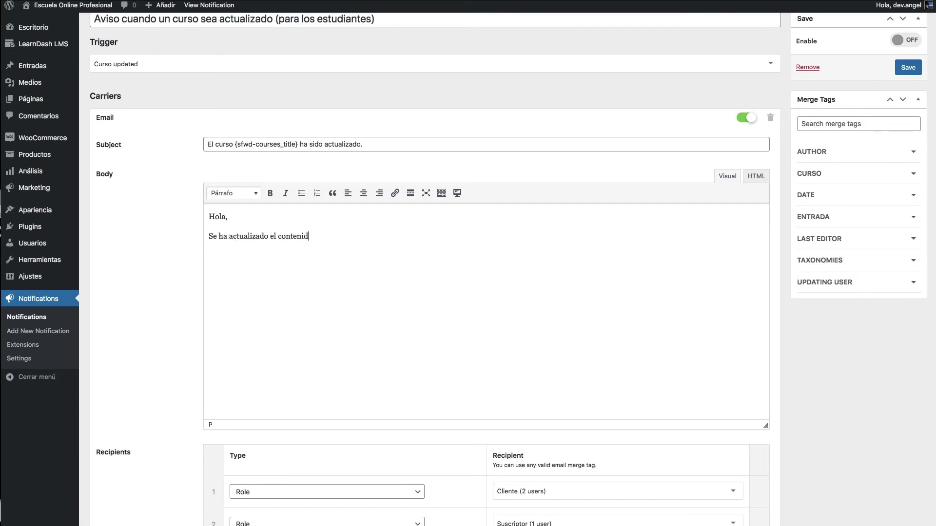
pyautogui.write('o del curso')
pyautogui.moveTo(234, 143); pyautogui.dragTo(296, 142)
pyautogui.hotkey('ctrl', 'c')
pyautogui.click(430, 238)
pyautogui.hotkey('ctrl', 'v')
pyautogui.write('y p')
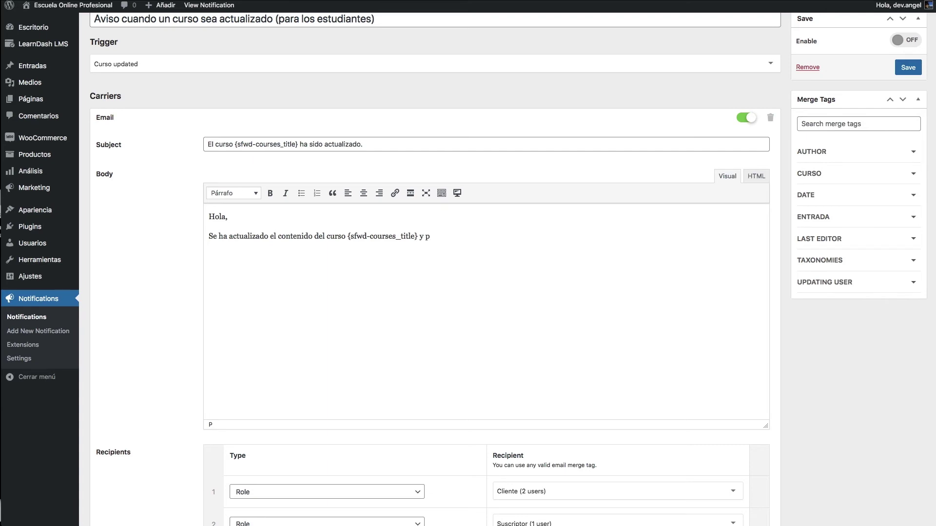
pyautogui.write('uedes verlo haciendo clic')
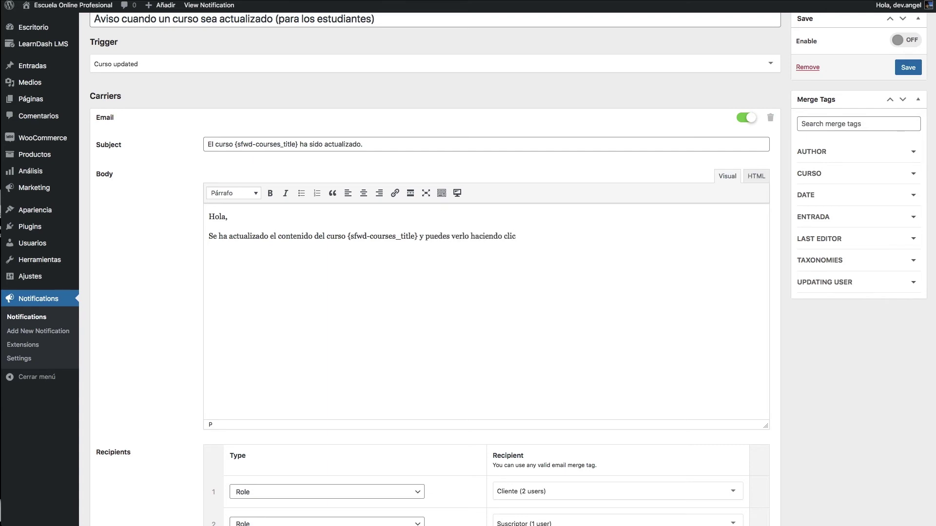
pyautogui.write(' aquí')
# - Link the words 'clic aquí' to '#'
pyautogui.hotkey('alt', 'shift', 'Left')
pyautogui.hotkey('alt', 'shift', 'Left')
pyautogui.click(395, 193)
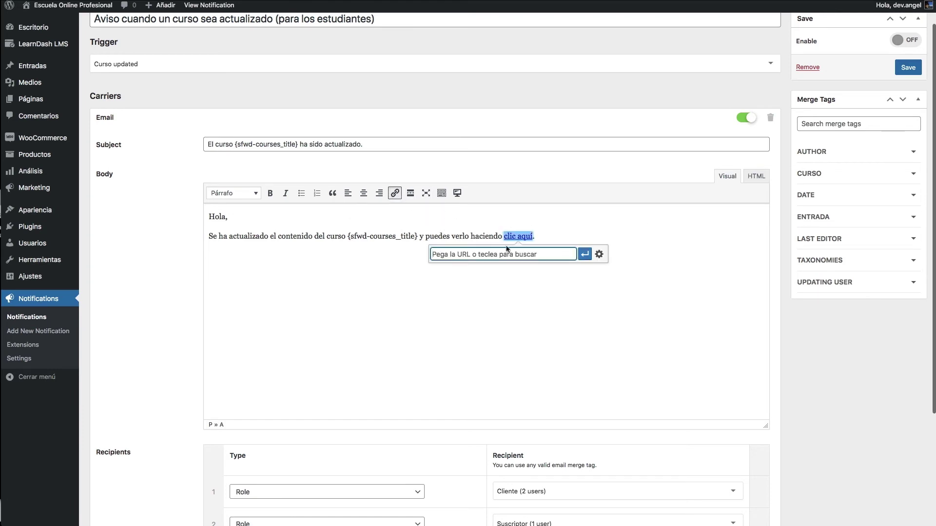
pyautogui.press('Escape')
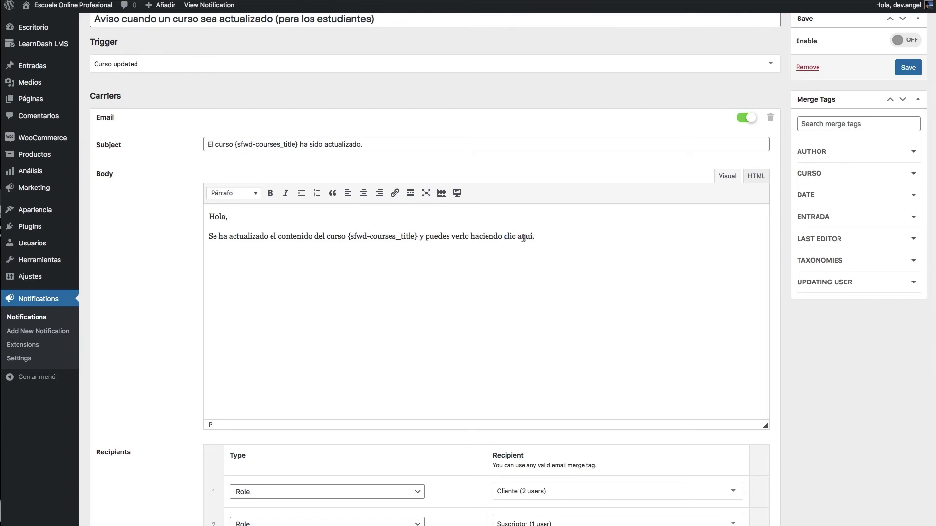
pyautogui.keyDown('shift'); pyautogui.click(506, 236); pyautogui.keyUp('shift')
pyautogui.press('super+k')
pyautogui.write('#')
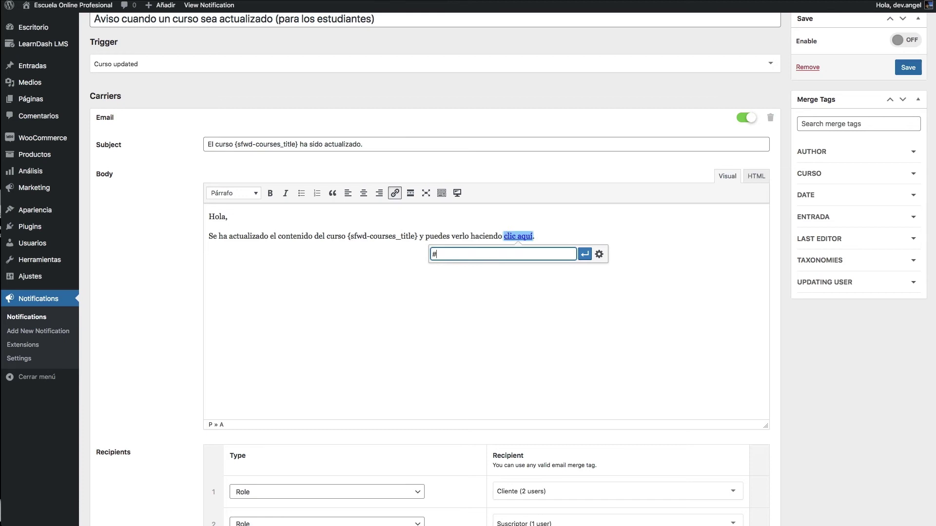
pyautogui.press('Return')
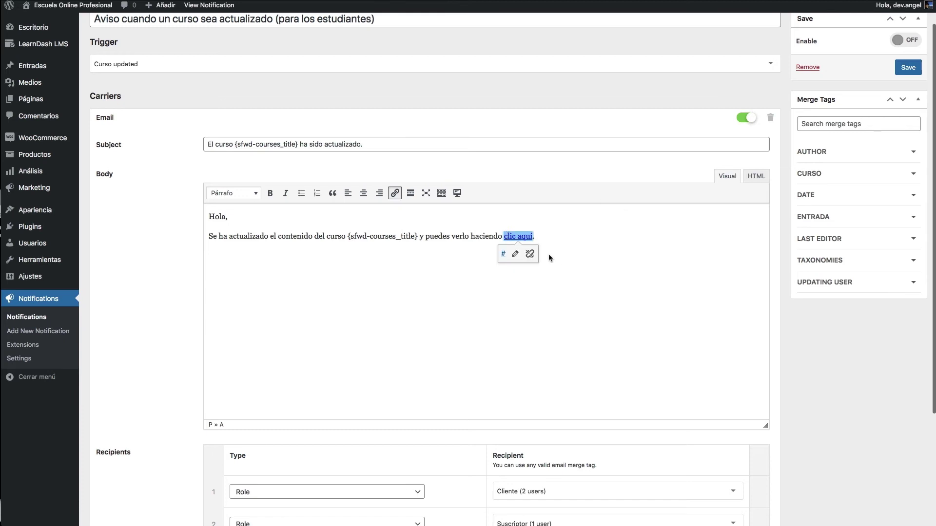
pyautogui.click(753, 176)
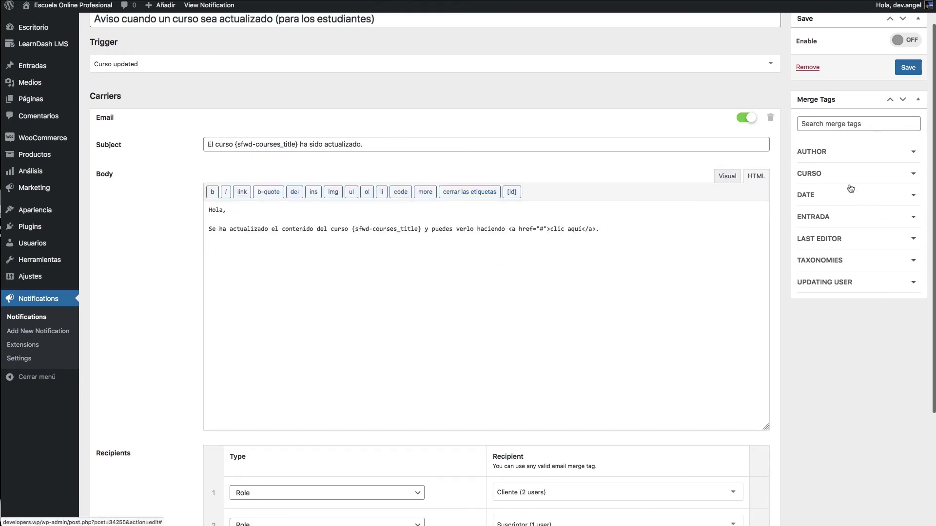
# - Set the 'clic aquí' link address to {sfwd-courses_permalink} in HTML view and verify it
pyautogui.click(837, 176)
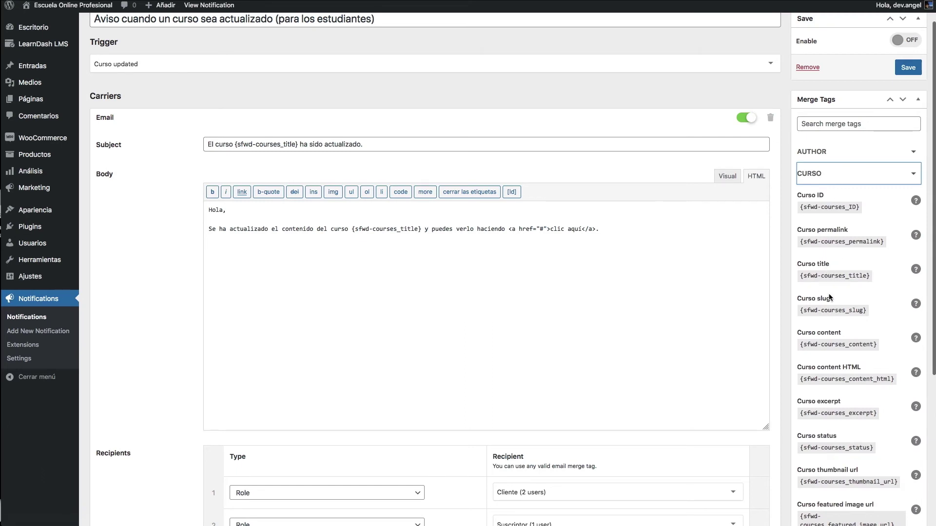
pyautogui.scroll(-1, 825, 276)
pyautogui.scroll(-5, 825, 276)
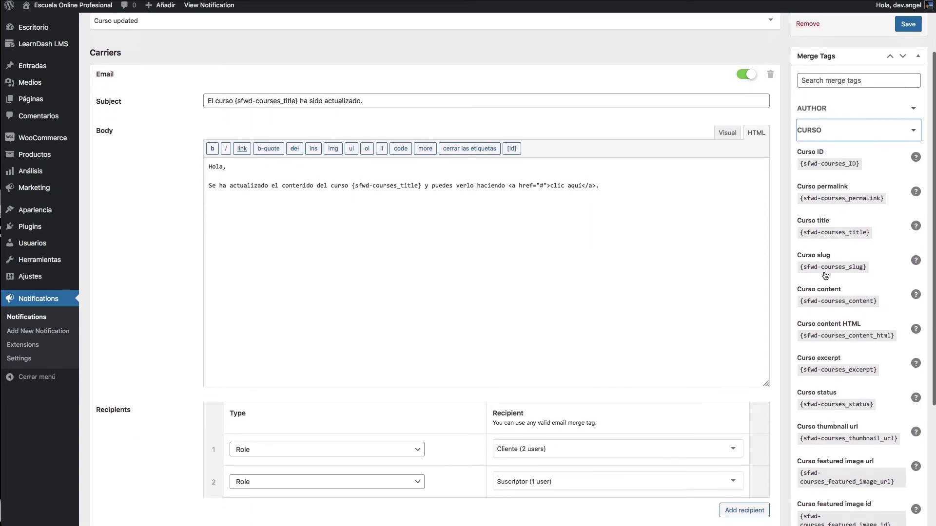
pyautogui.scroll(4, 824, 272)
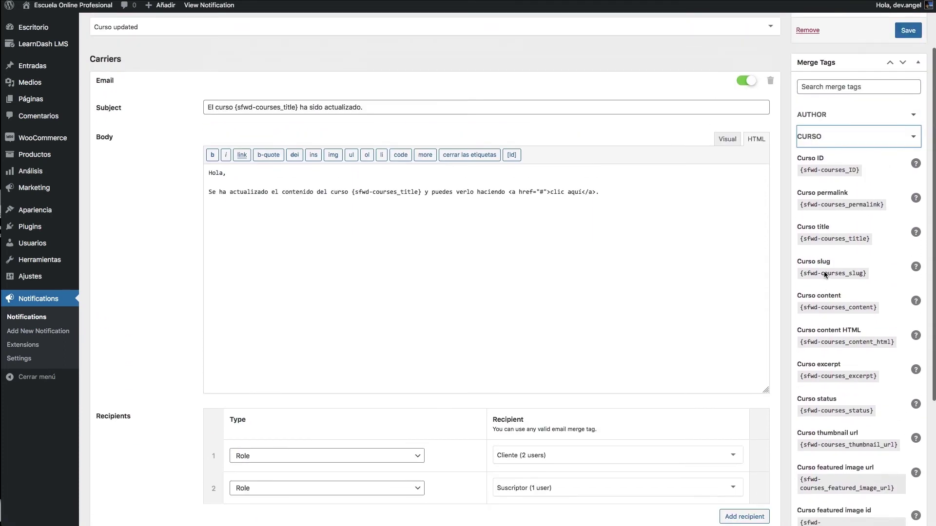
pyautogui.click(825, 206)
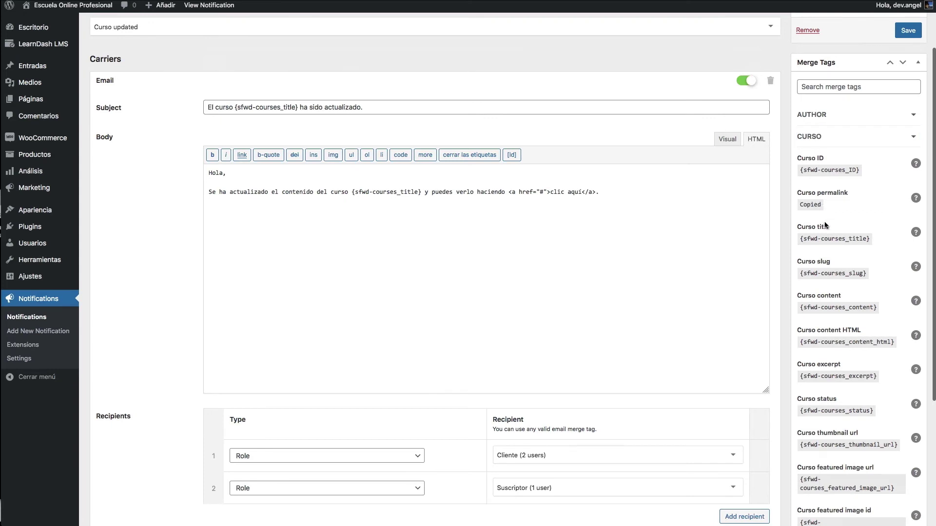
pyautogui.click(540, 192)
pyautogui.write('{sfwd-courses_permalink}')
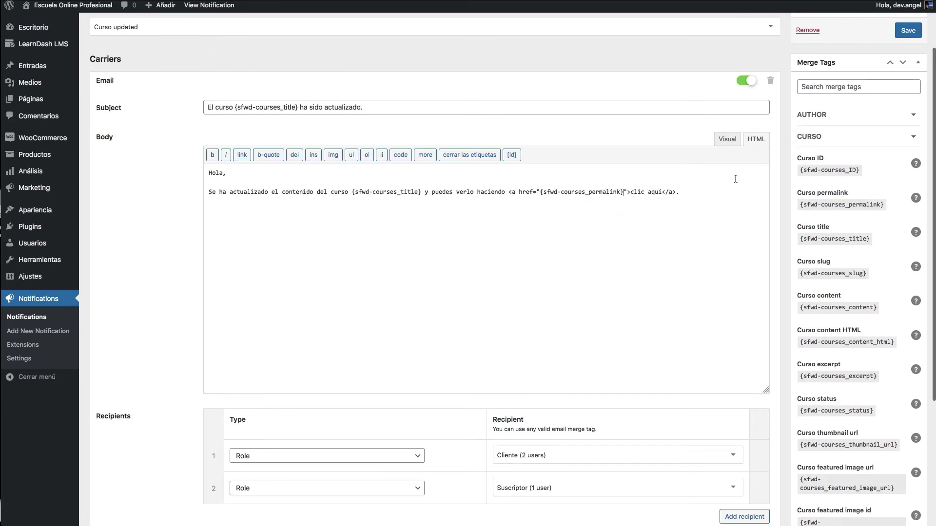
pyautogui.click(726, 140)
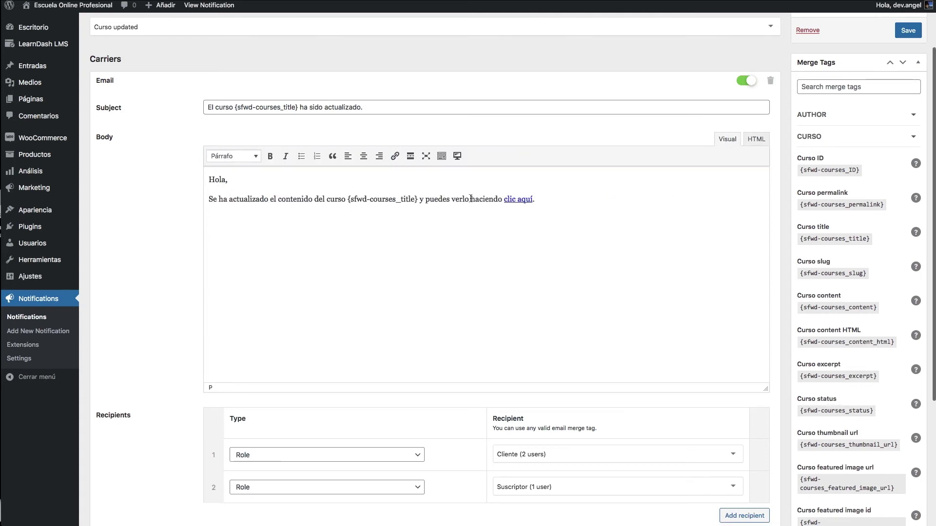
pyautogui.click(525, 199)
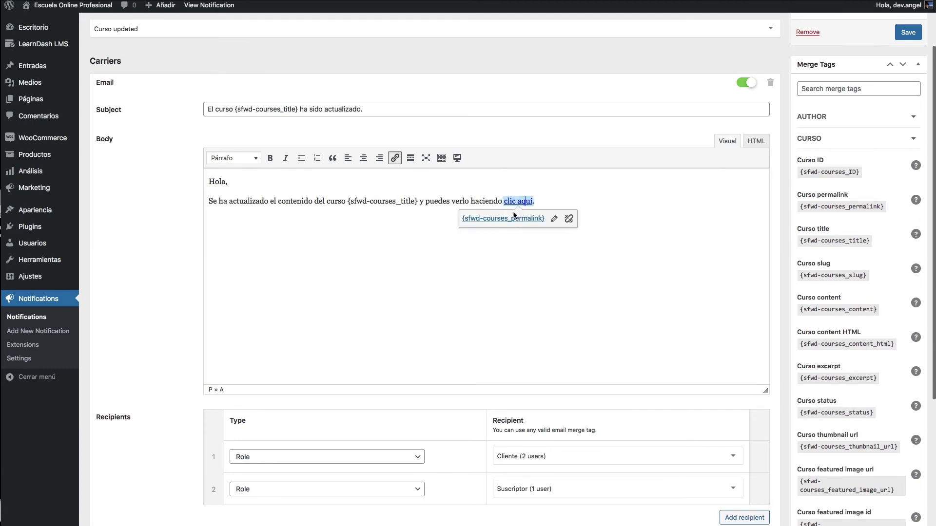
pyautogui.click(605, 201)
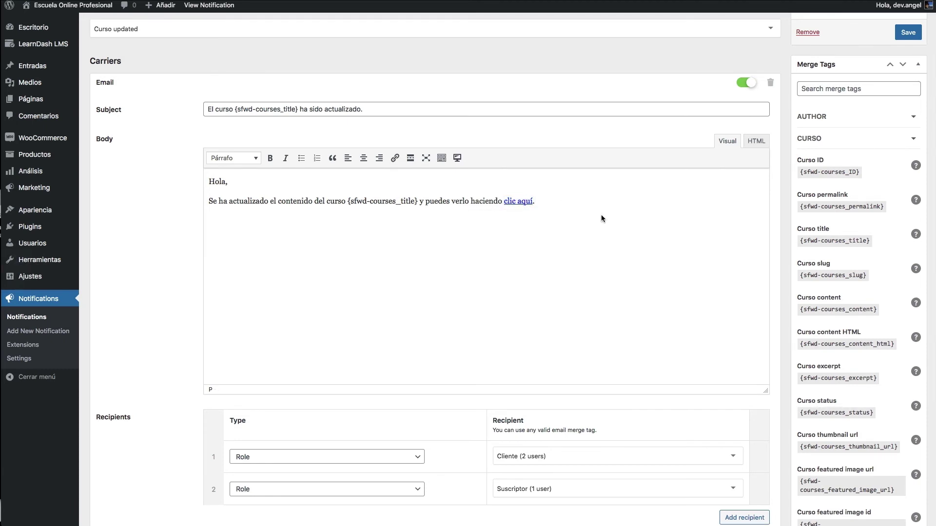
pyautogui.scroll(-2, 602, 215)
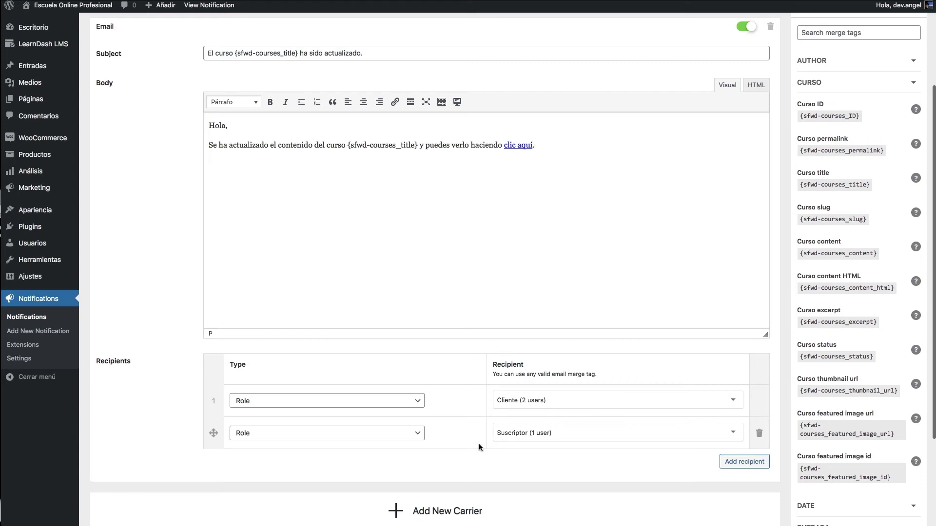
# - Collapse the CURSO merge tags and recheck that 'clic aquí' targets the permalink tag
pyautogui.scroll(-3, 674, 443)
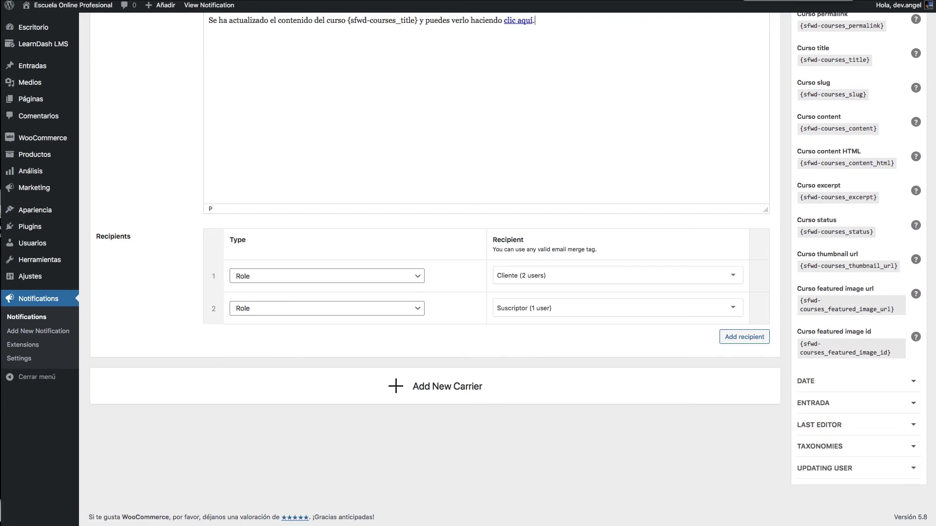
pyautogui.click(809, 381)
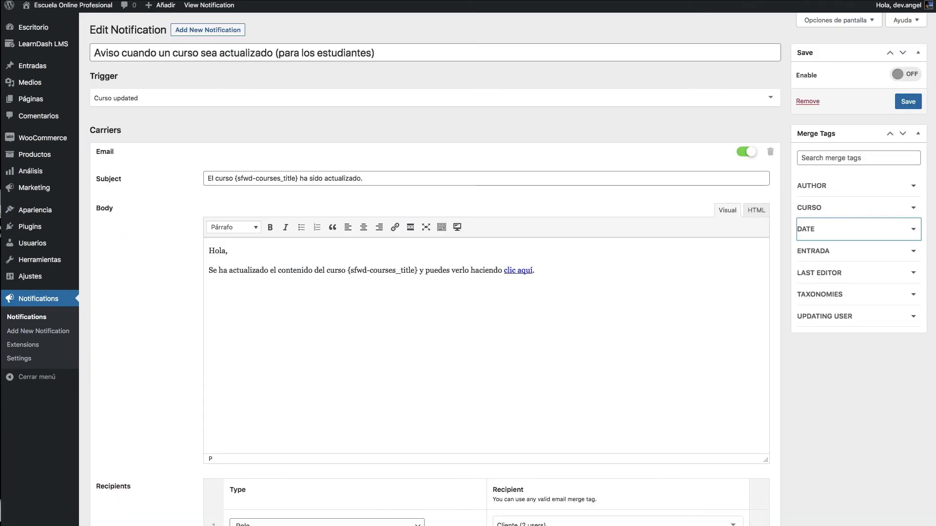
pyautogui.click(521, 269)
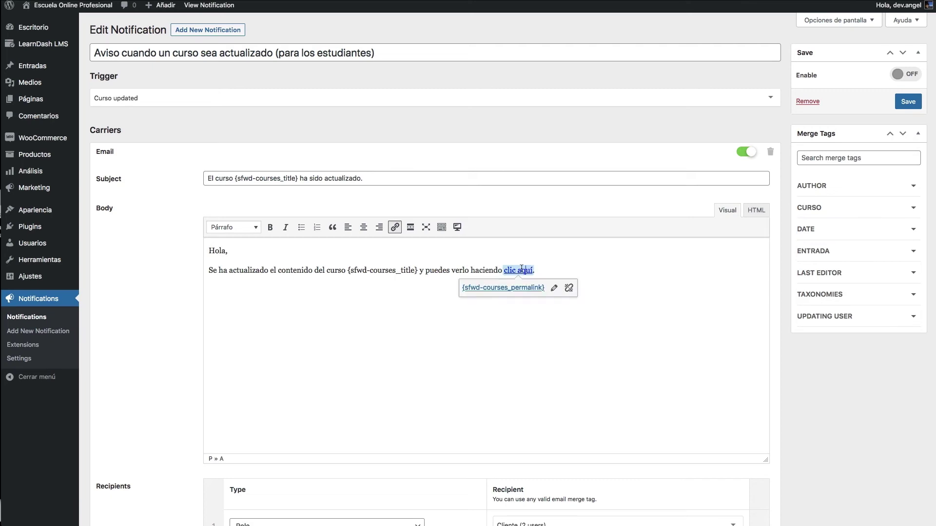
pyautogui.moveTo(347, 271); pyautogui.dragTo(377, 272)
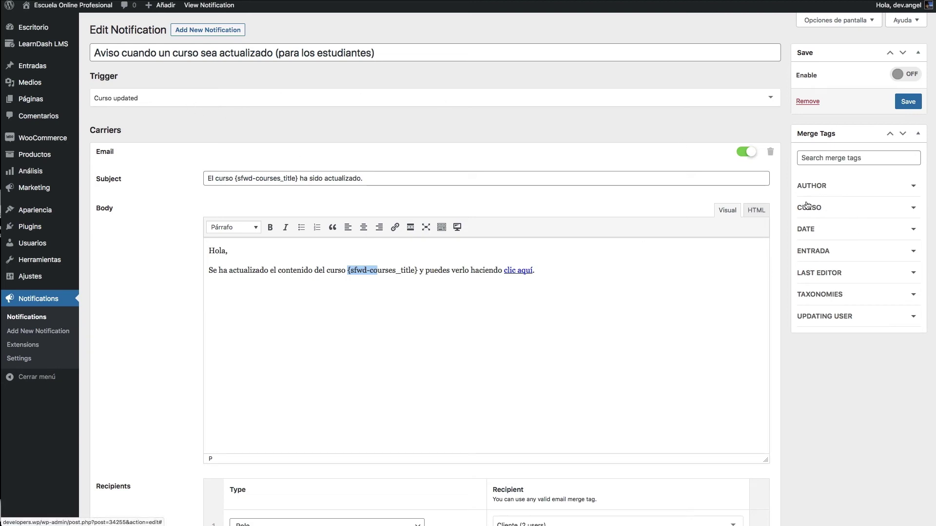
# - Replace the subject's final period with 'en fecha {sfwd-courses_modification_datetime}'
pyautogui.click(831, 230)
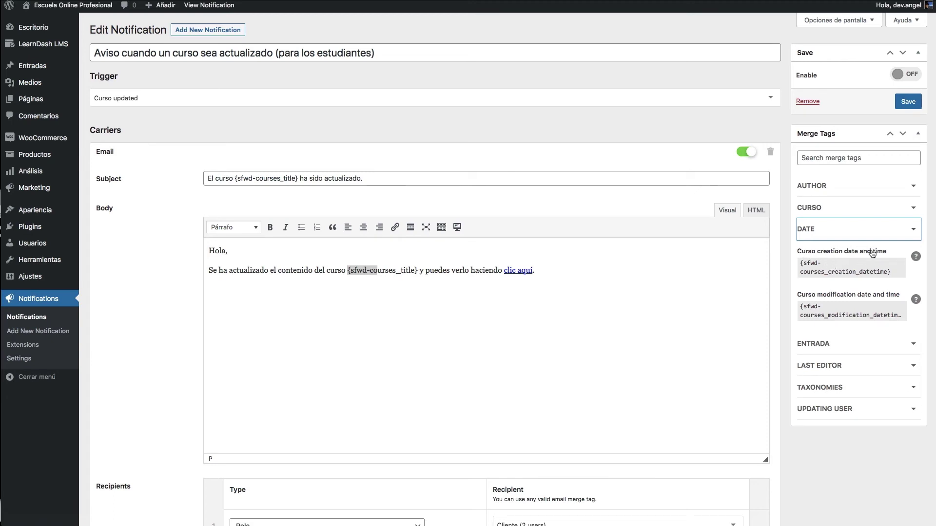
pyautogui.click(832, 311)
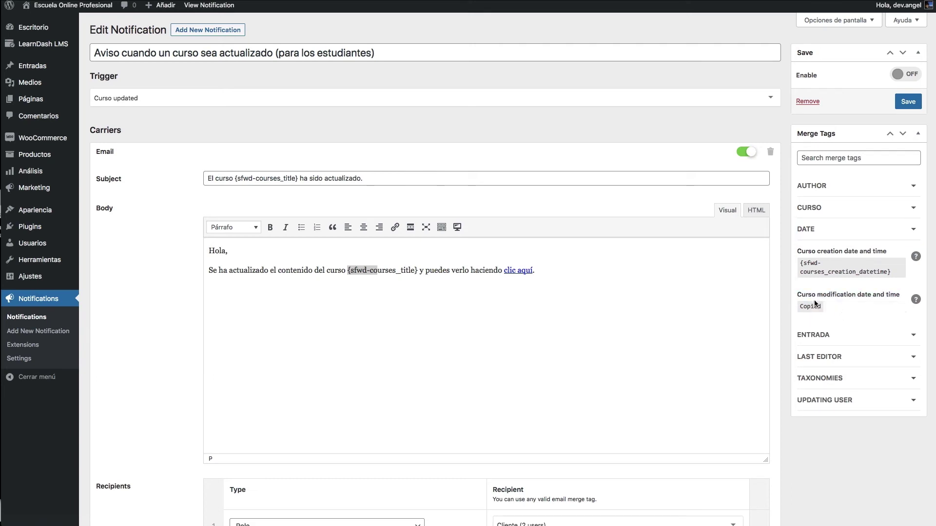
pyautogui.click(413, 179)
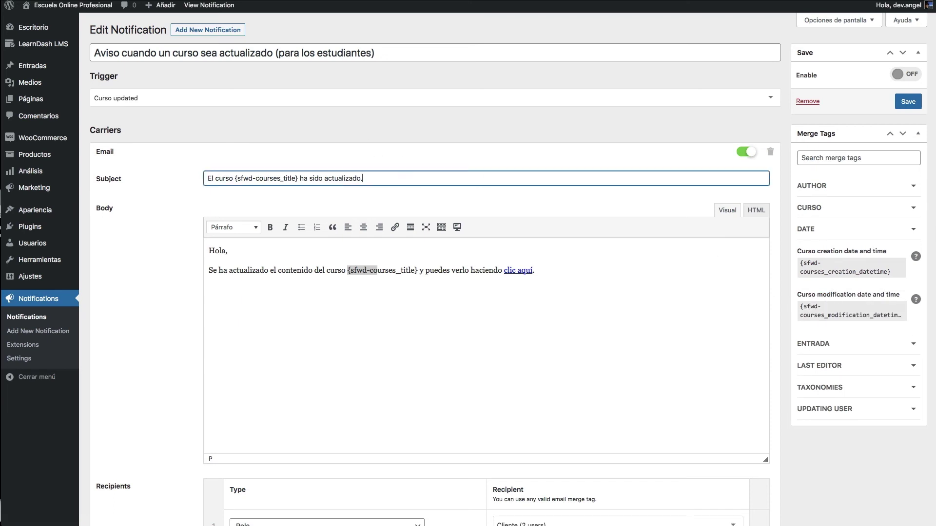
pyautogui.press('BackSpace')
pyautogui.write('en fecha:')
pyautogui.write('{sfwd-courses_modification_datetime}')
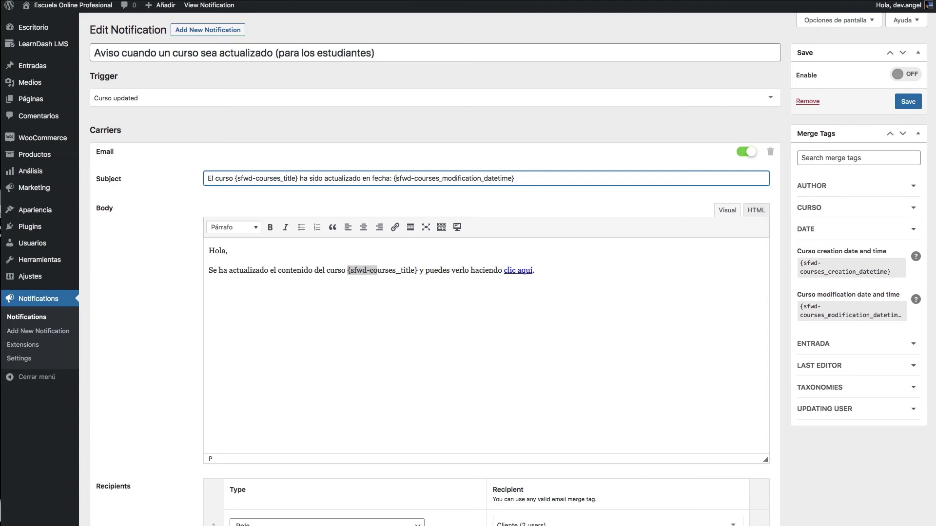
pyautogui.press('Left')
pyautogui.press('BackSpace')
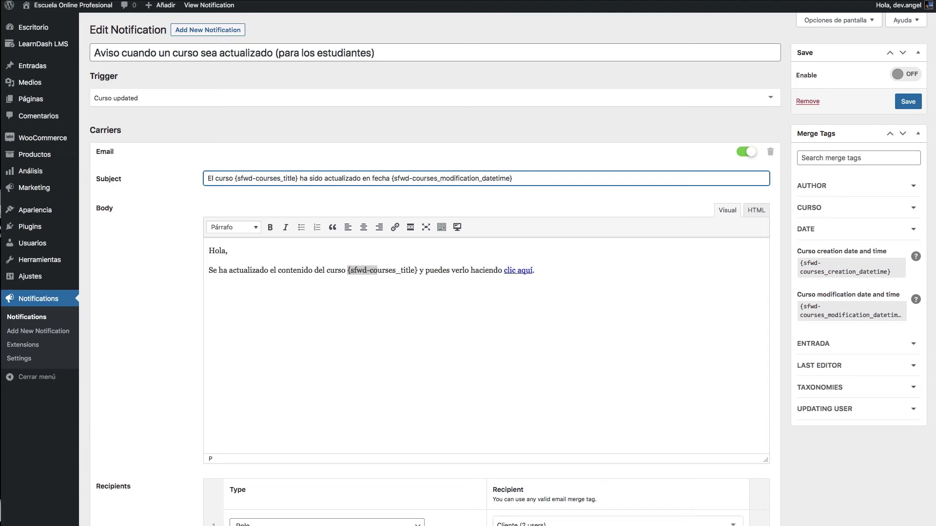
# - Browse the ENTRADA, LAST EDITOR, TAXONOMIES and UPDATING USER merge-tag groups
pyautogui.click(846, 347)
pyautogui.scroll(-5, 828, 377)
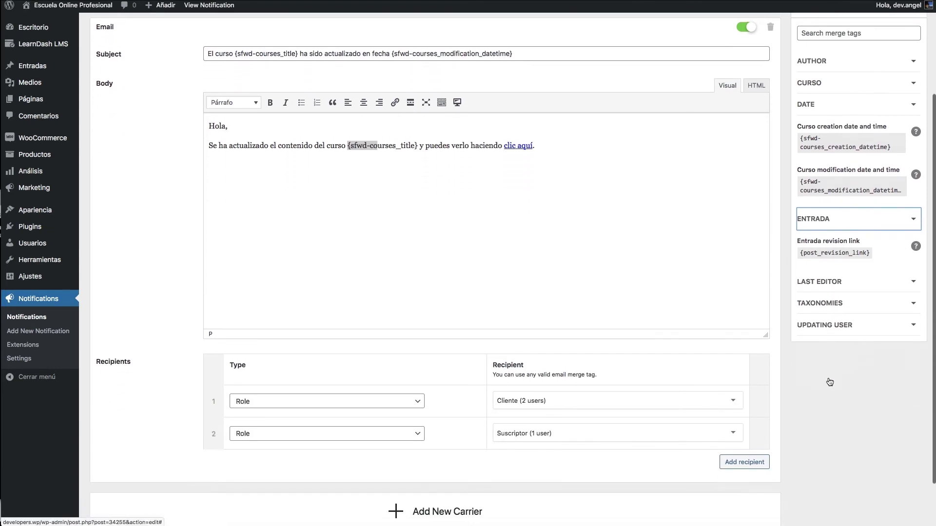
pyautogui.scroll(2, 829, 377)
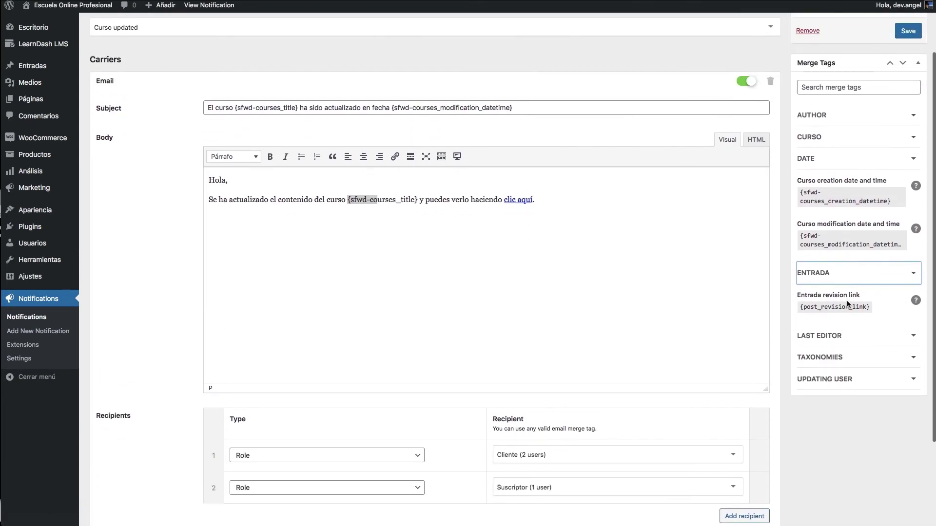
pyautogui.click(832, 335)
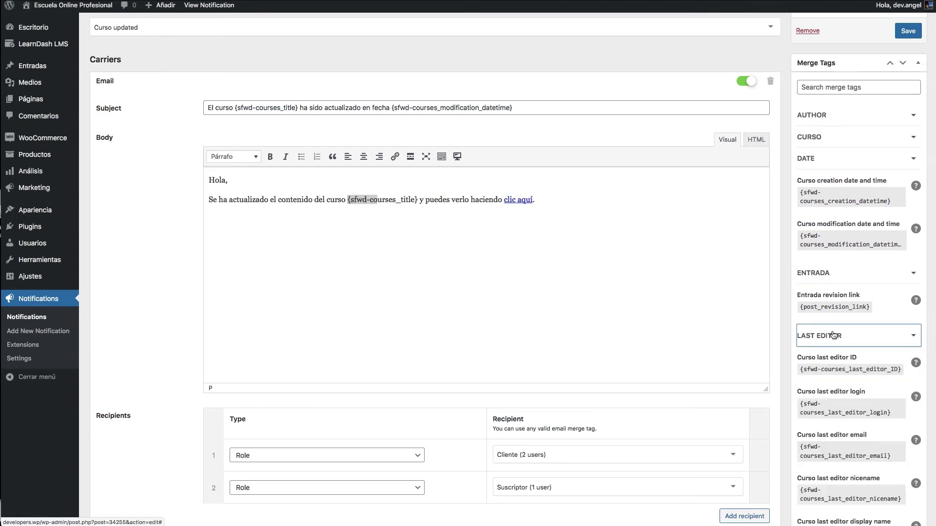
pyautogui.click(833, 335)
pyautogui.click(836, 357)
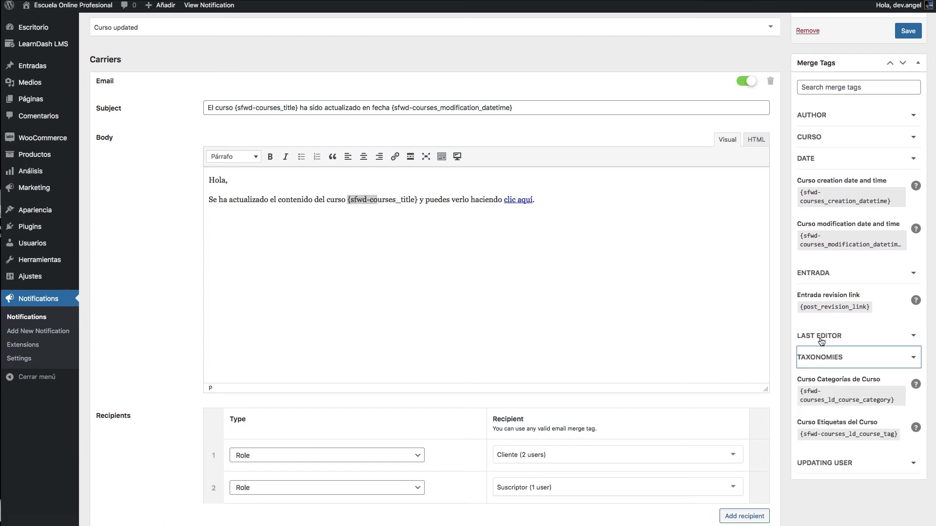
pyautogui.click(837, 359)
pyautogui.click(869, 376)
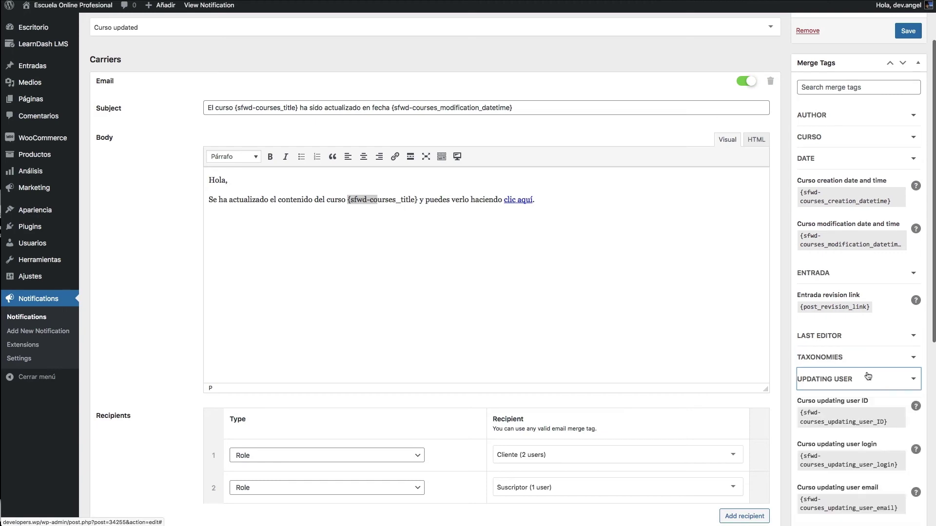
pyautogui.scroll(-6, 868, 376)
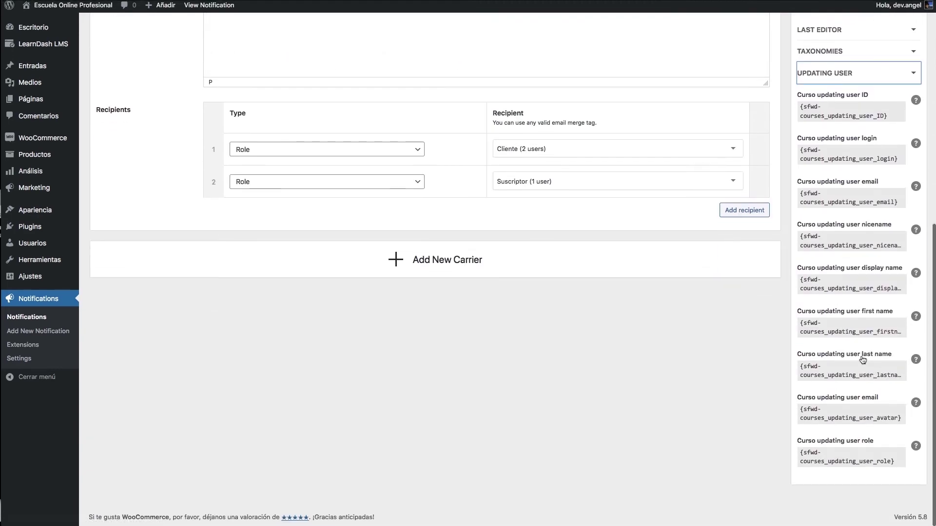
pyautogui.scroll(8, 776, 312)
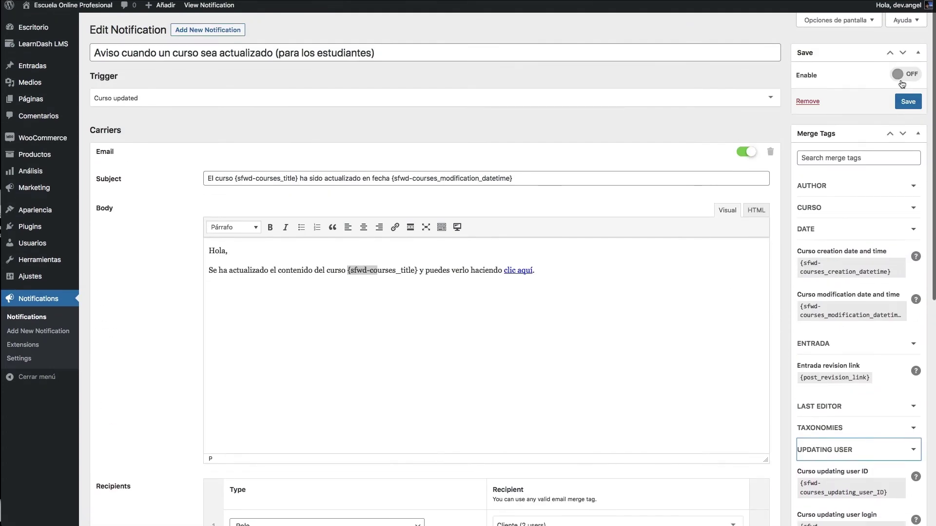
# - Save the student notification, switch Enable on, and save it again
pyautogui.click(903, 101)
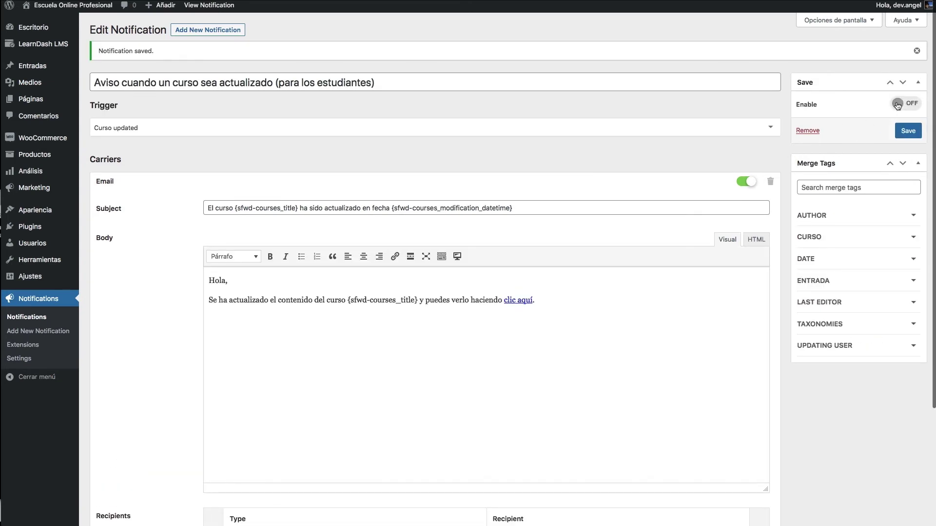
pyautogui.click(900, 105)
pyautogui.click(907, 130)
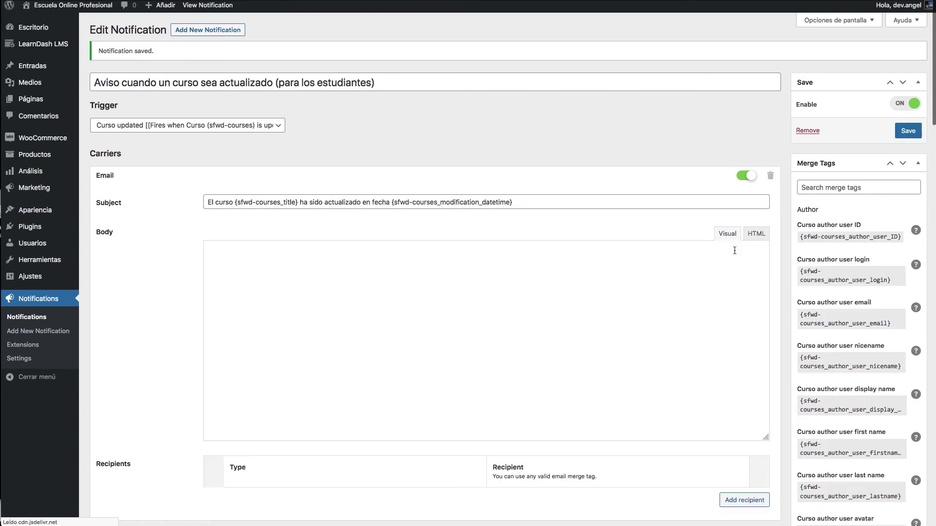
pyautogui.scroll(-3, 347, 320)
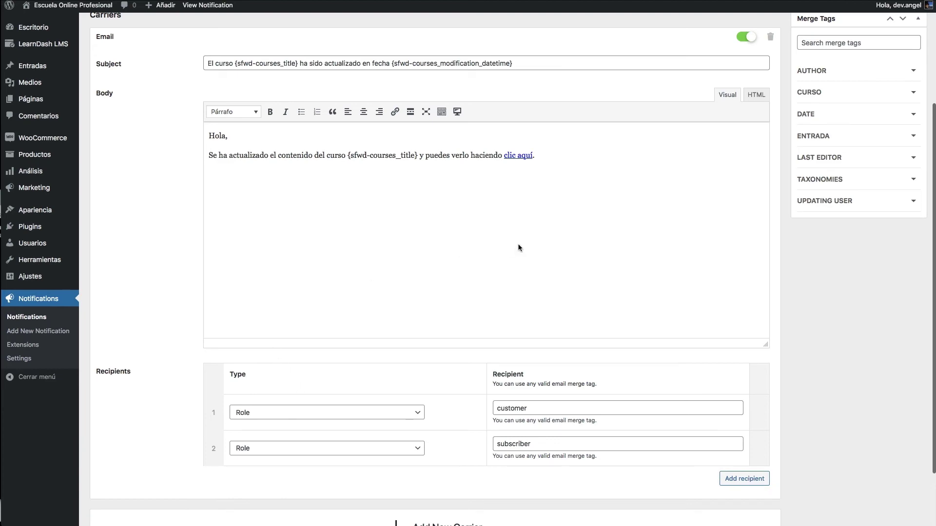
pyautogui.scroll(3, 454, 364)
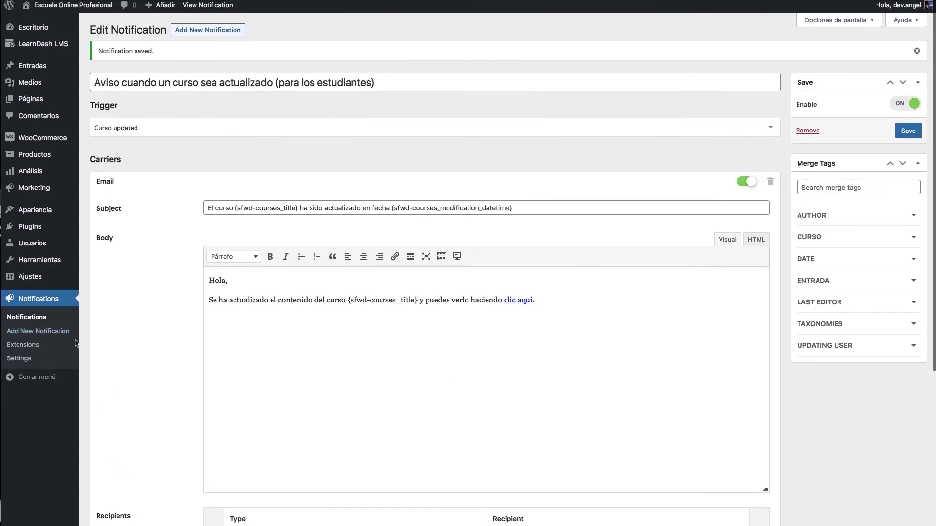
# - Go to the Notification plugin's Settings and show the Carriers tab for Email and Webhook
pyautogui.click(29, 361)
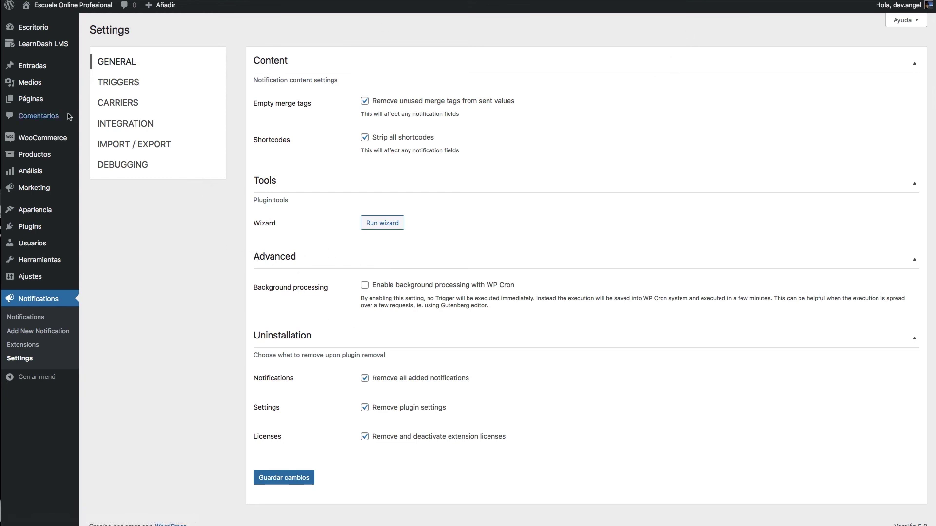
pyautogui.click(129, 103)
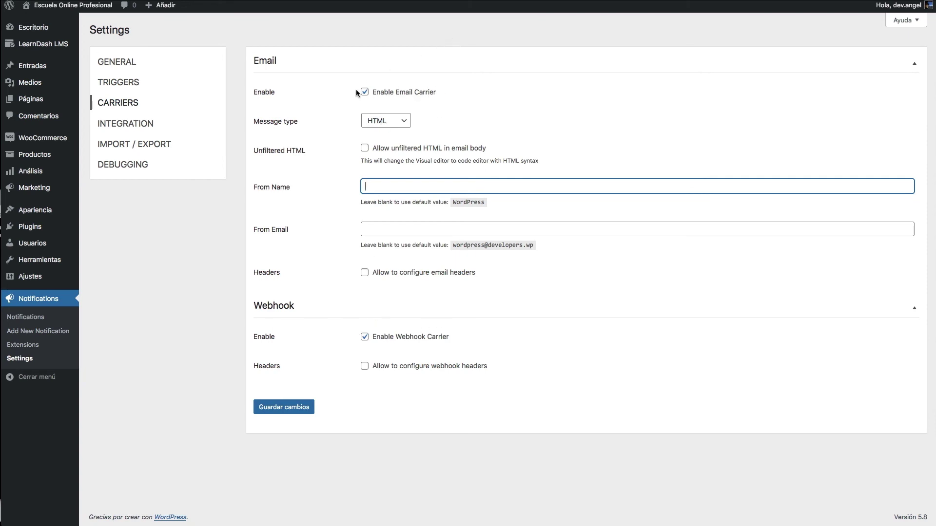
# - Keep HTML as the email message type and enter the From Name 'El bot de MF'
pyautogui.click(381, 122)
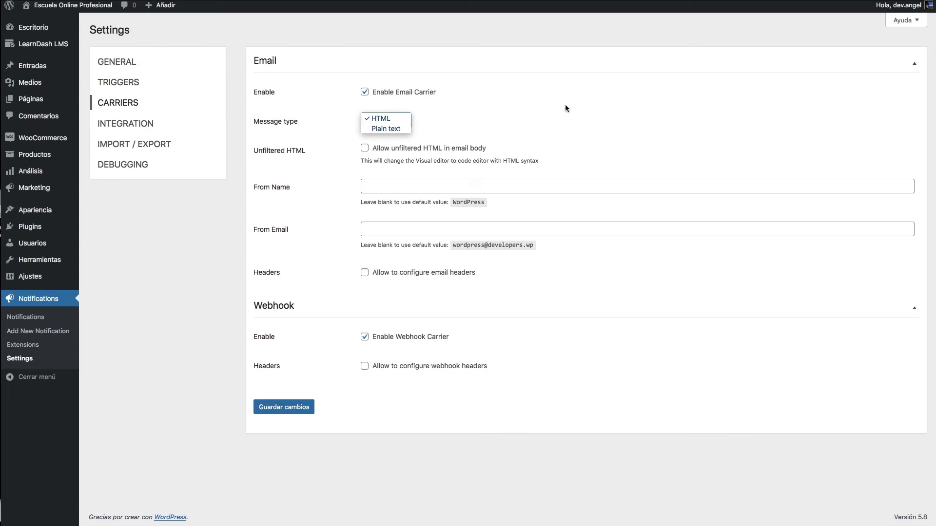
pyautogui.click(569, 123)
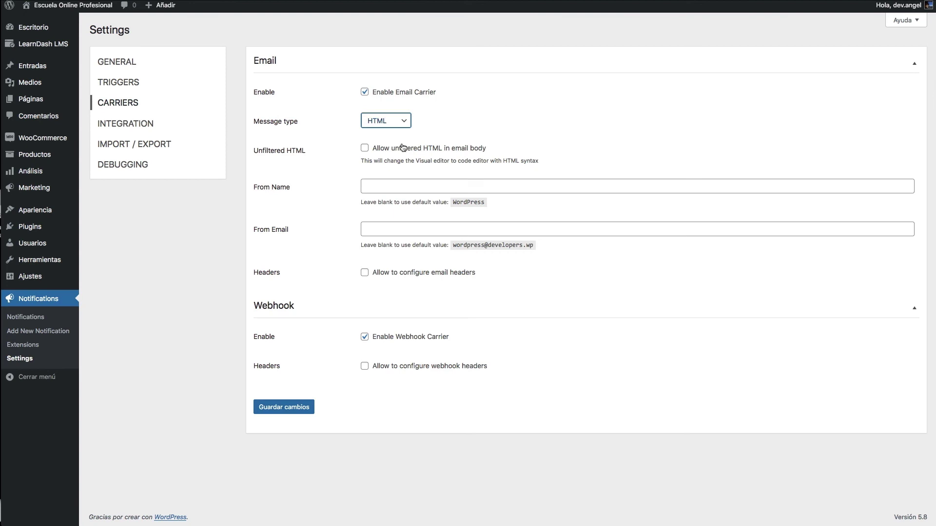
pyautogui.click(441, 190)
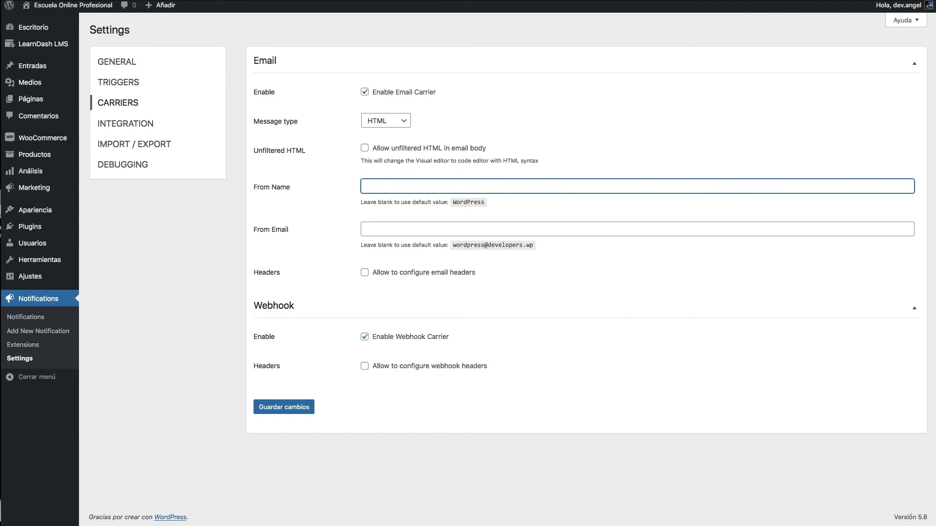
pyautogui.write('B')
pyautogui.press('BackSpace')
pyautogui.write('El bot de MF')
# - Expand the From Name to 'El bot de Mundo Funnel' and enter a sender email address
pyautogui.press('Tab')
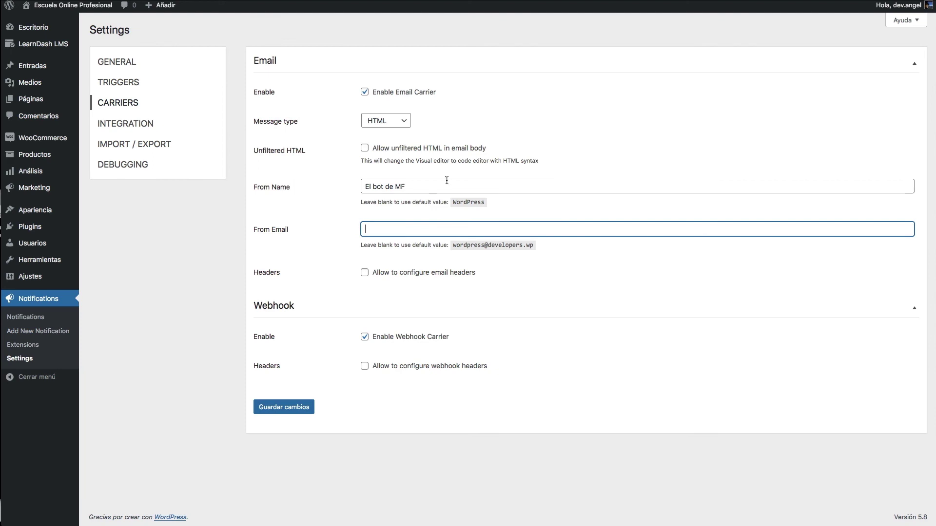
pyautogui.click(446, 185)
pyautogui.press('BackSpace')
pyautogui.write('undo')
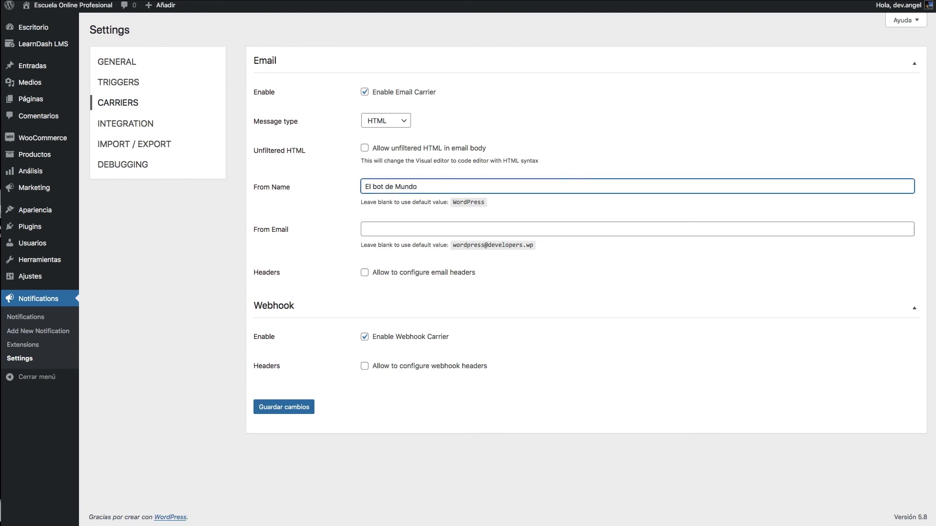
pyautogui.write(' Funnel')
pyautogui.press('Tab')
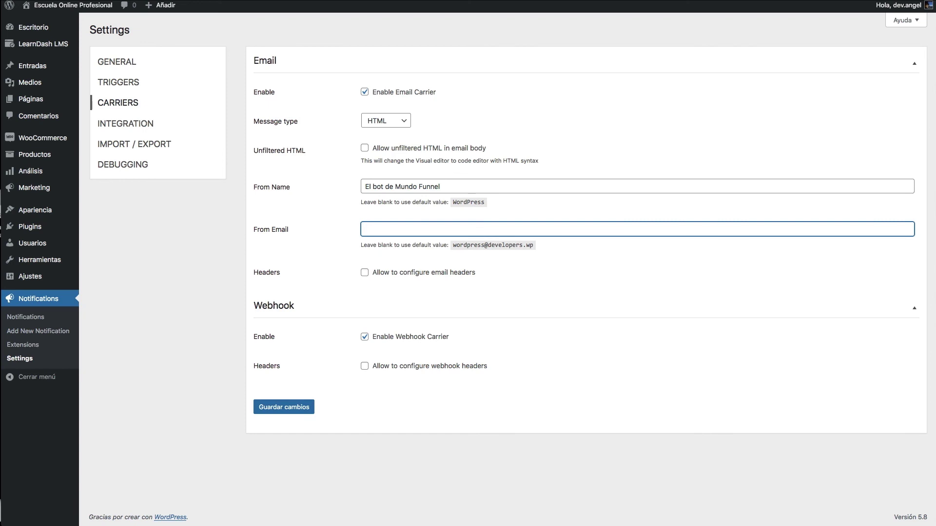
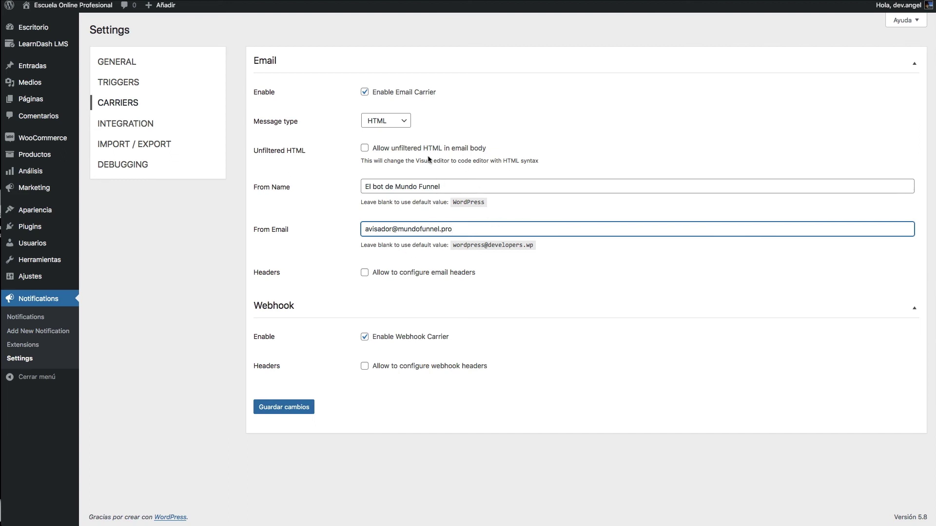
# - Replace the part of the From Email before the @ with 'no-reply'
pyautogui.hotkey('shift', 'Tab')
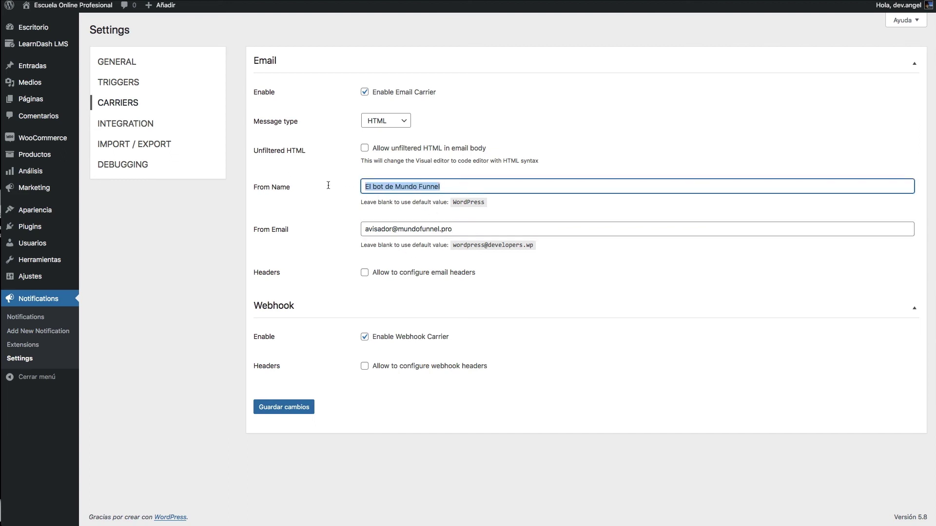
pyautogui.press('Tab')
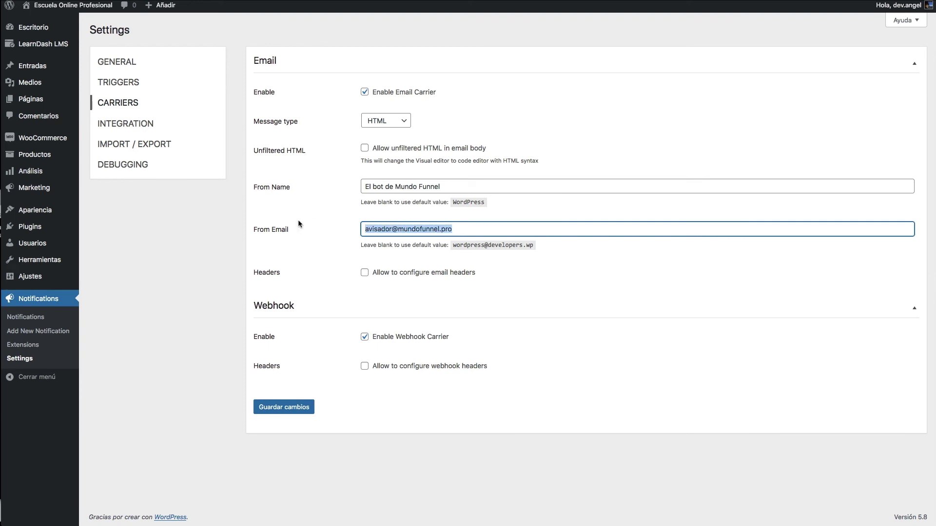
pyautogui.click(471, 230)
pyautogui.moveTo(471, 230); pyautogui.dragTo(356, 228)
pyautogui.doubleClick(373, 228)
pyautogui.write('no-repl')
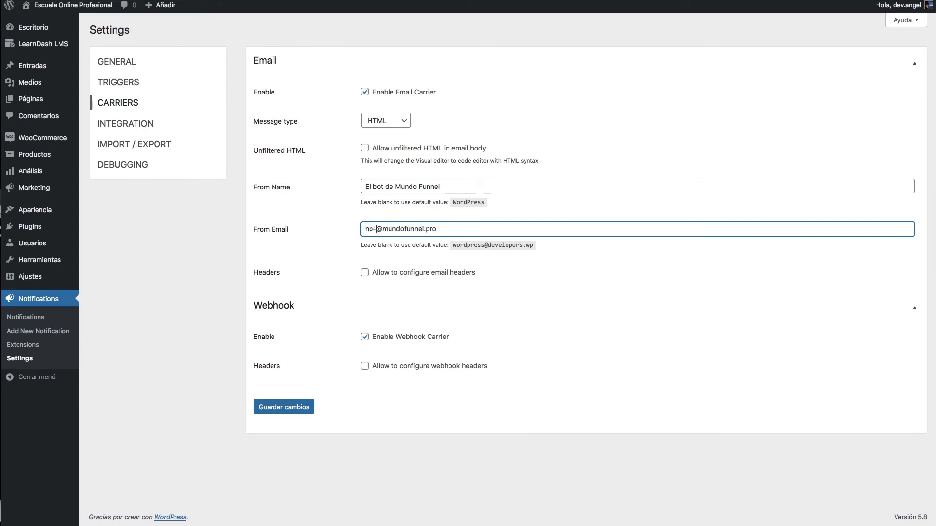
pyautogui.write('y')
# - Check the default sender name and email hints, then save the carrier settings
pyautogui.moveTo(453, 245); pyautogui.dragTo(542, 247)
pyautogui.moveTo(454, 202); pyautogui.dragTo(489, 202)
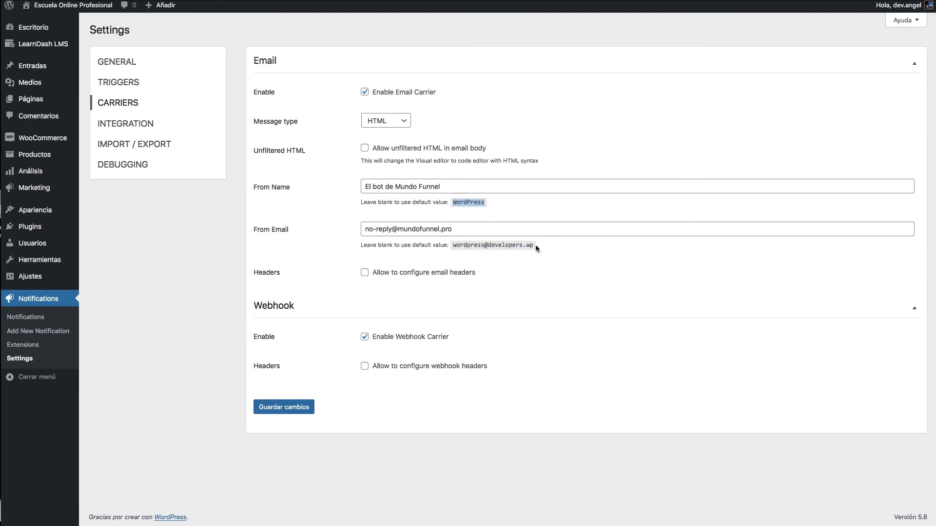
pyautogui.tripleClick(476, 230)
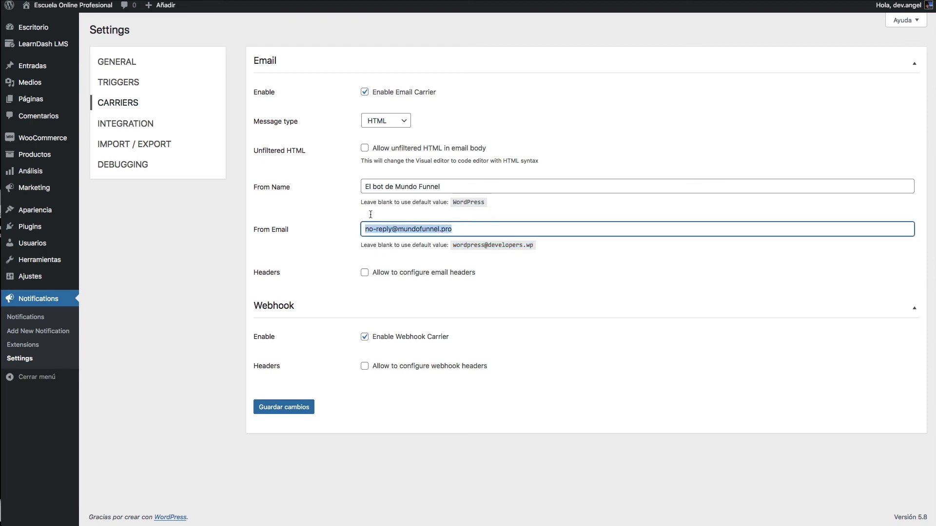
pyautogui.click(308, 404)
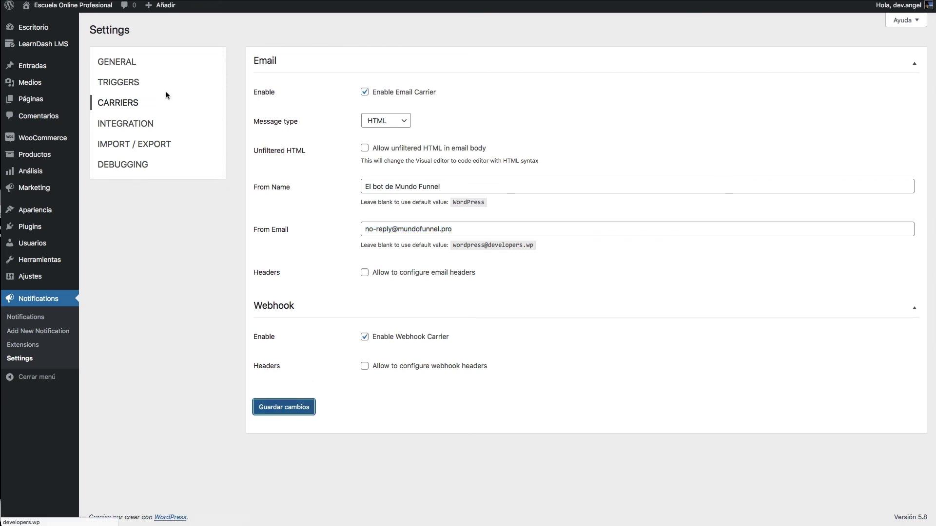
# - On the Integration tab, disable every default WordPress email, from new-user notice through core update success
pyautogui.click(134, 125)
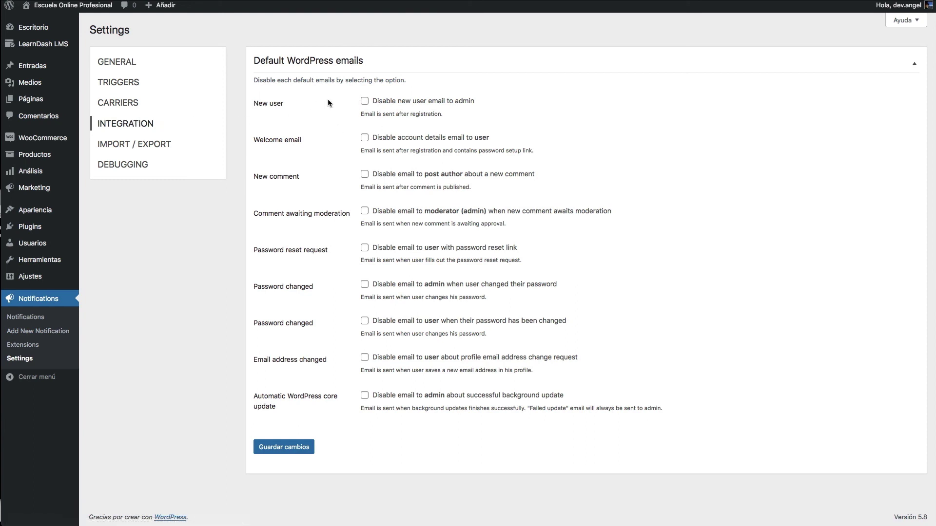
pyautogui.click(364, 102)
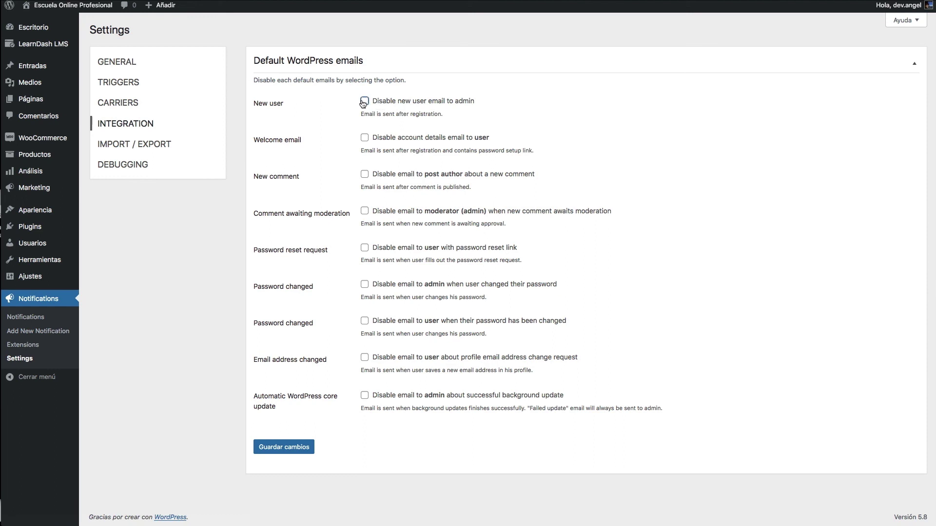
pyautogui.click(364, 138)
pyautogui.click(364, 175)
pyautogui.click(363, 212)
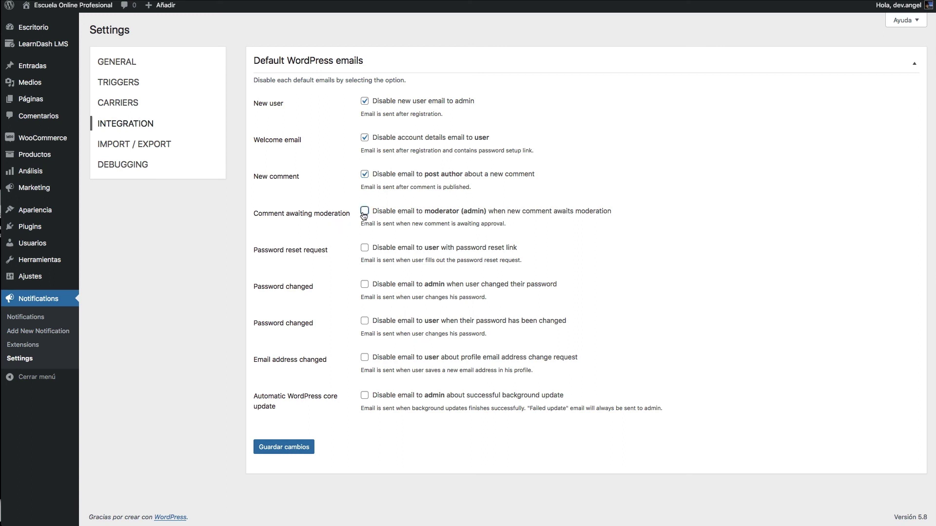
pyautogui.click(365, 250)
pyautogui.click(364, 285)
pyautogui.click(364, 322)
pyautogui.click(305, 365)
pyautogui.moveTo(307, 364); pyautogui.dragTo(257, 364)
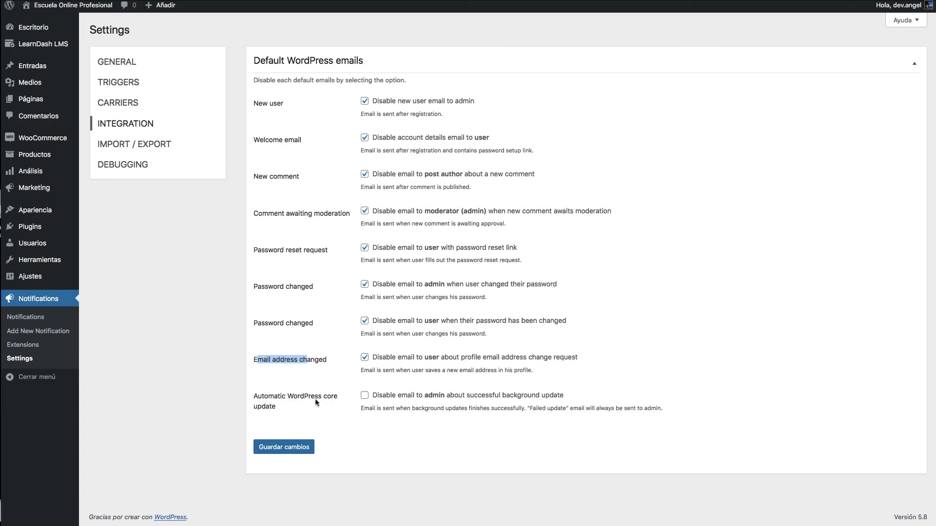
pyautogui.click(366, 394)
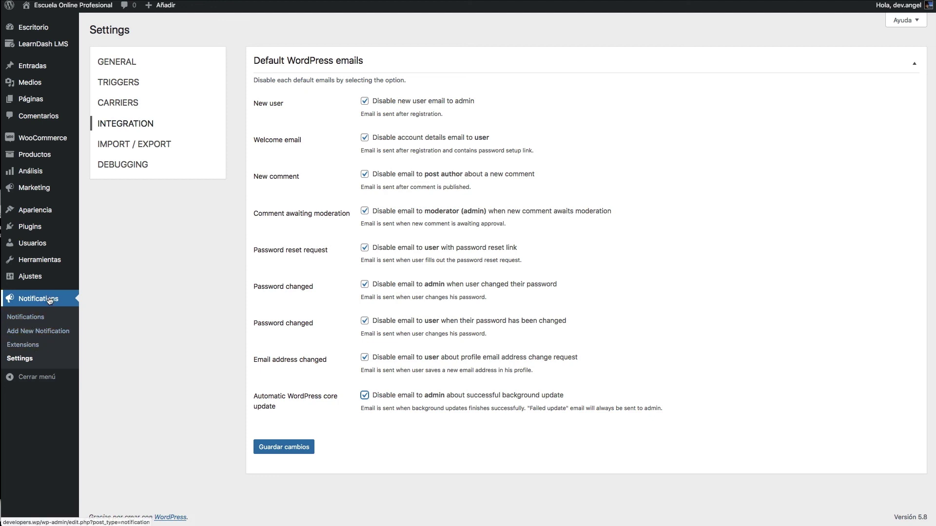
# - Open Notifications > Extensions and highlight the Conditionals extension
pyautogui.click(54, 349)
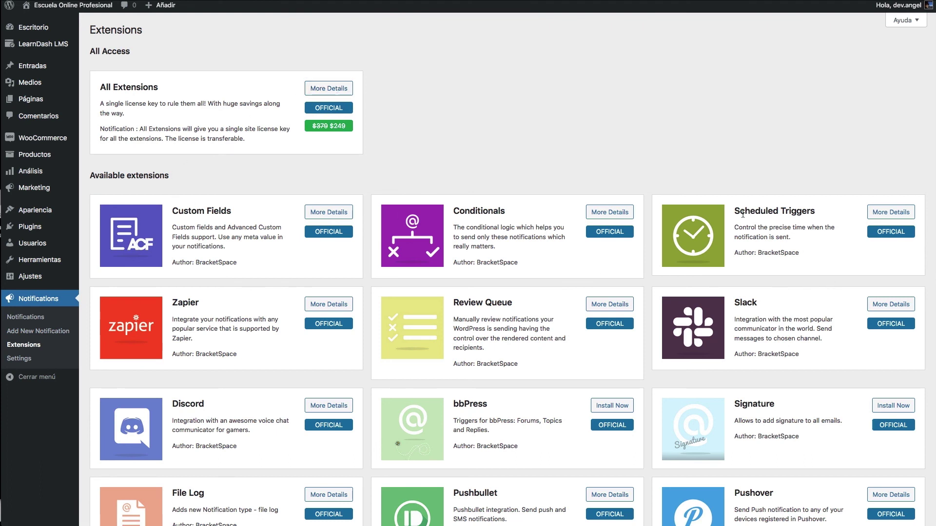
pyautogui.tripleClick(468, 212)
pyautogui.click(452, 181)
# - Scroll through the extension catalogue, including Zapier, Slack and WooCommerce
pyautogui.scroll(-3, 668, 235)
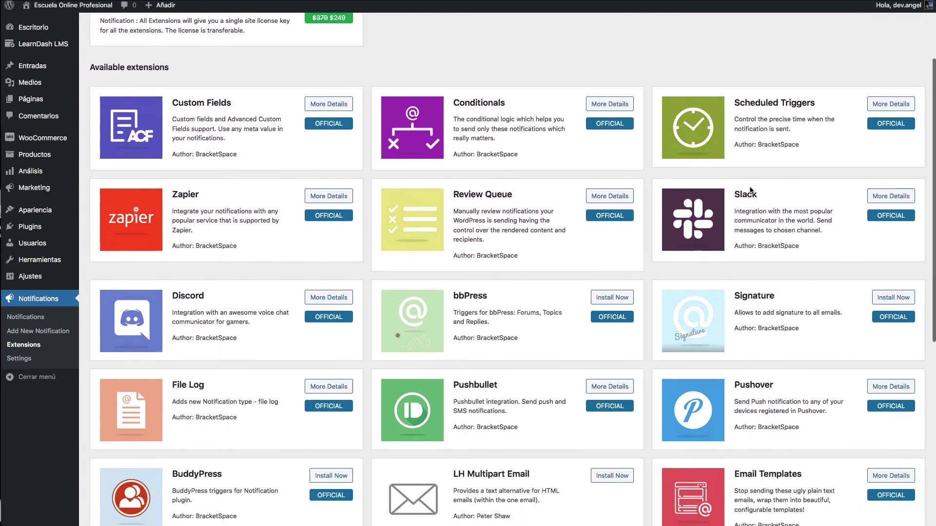
pyautogui.scroll(-1, 751, 190)
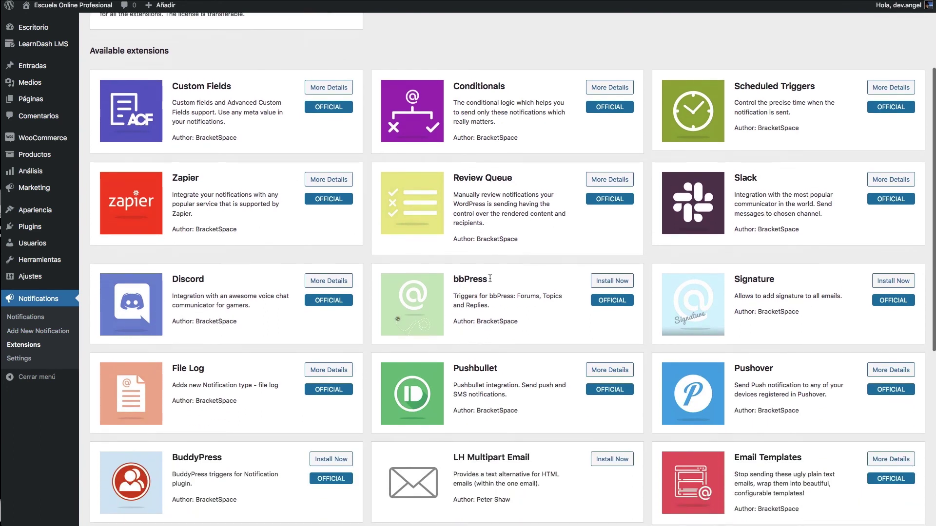
pyautogui.scroll(-2, 490, 279)
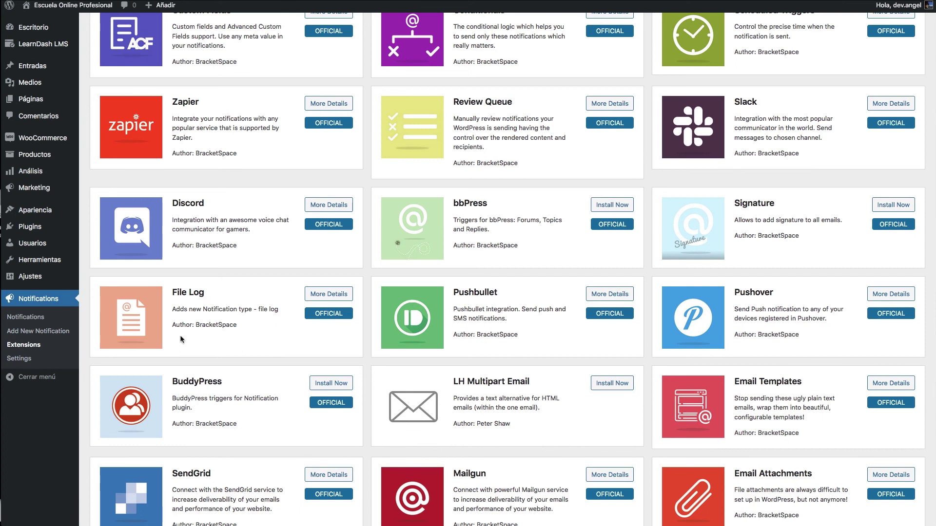
pyautogui.scroll(-3, 183, 332)
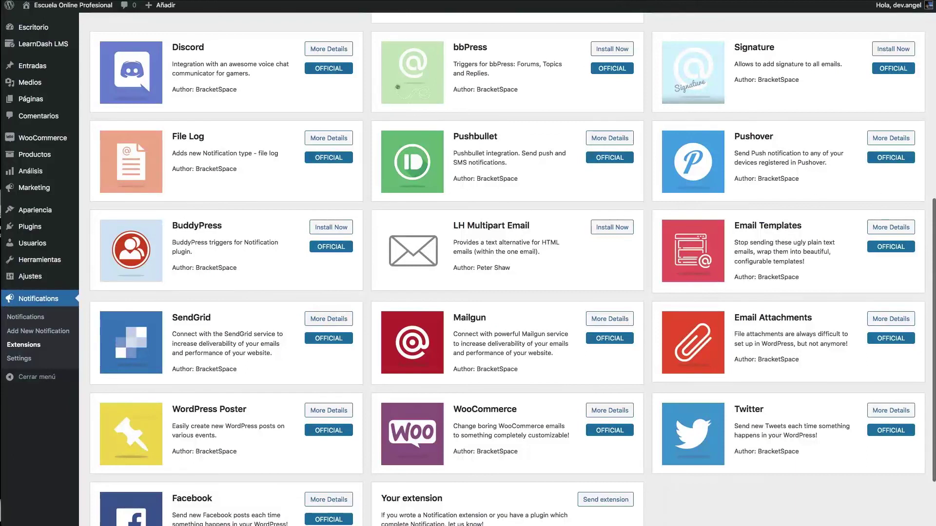
pyautogui.scroll(-1, 658, 340)
pyautogui.scroll(-2, 658, 340)
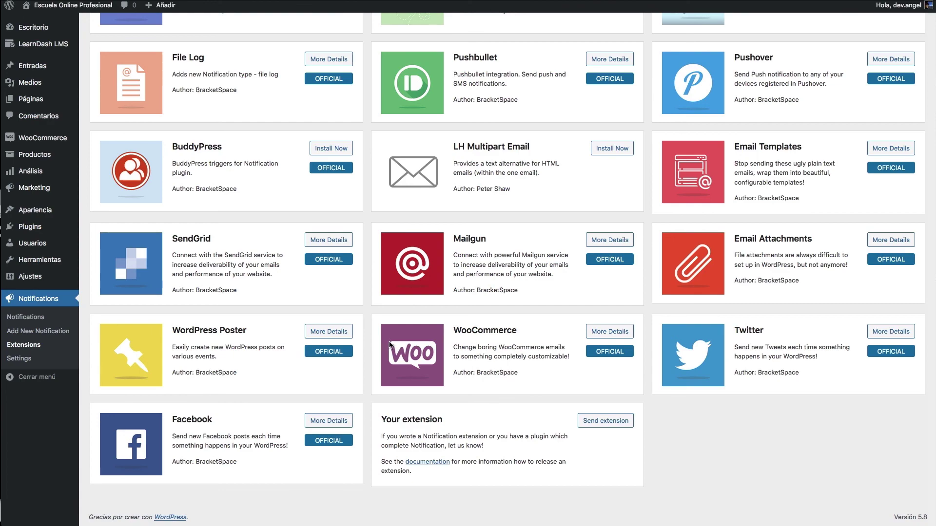
pyautogui.scroll(2, 390, 346)
pyautogui.scroll(10, 390, 346)
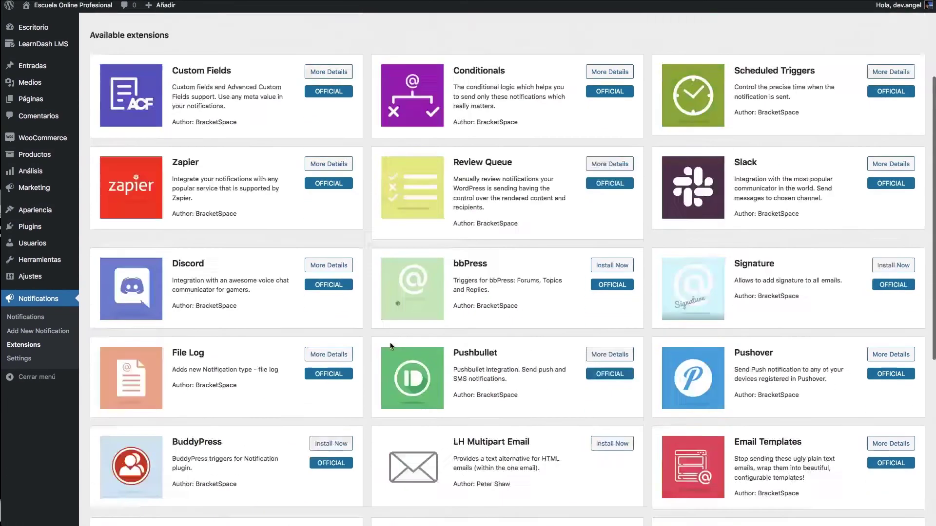